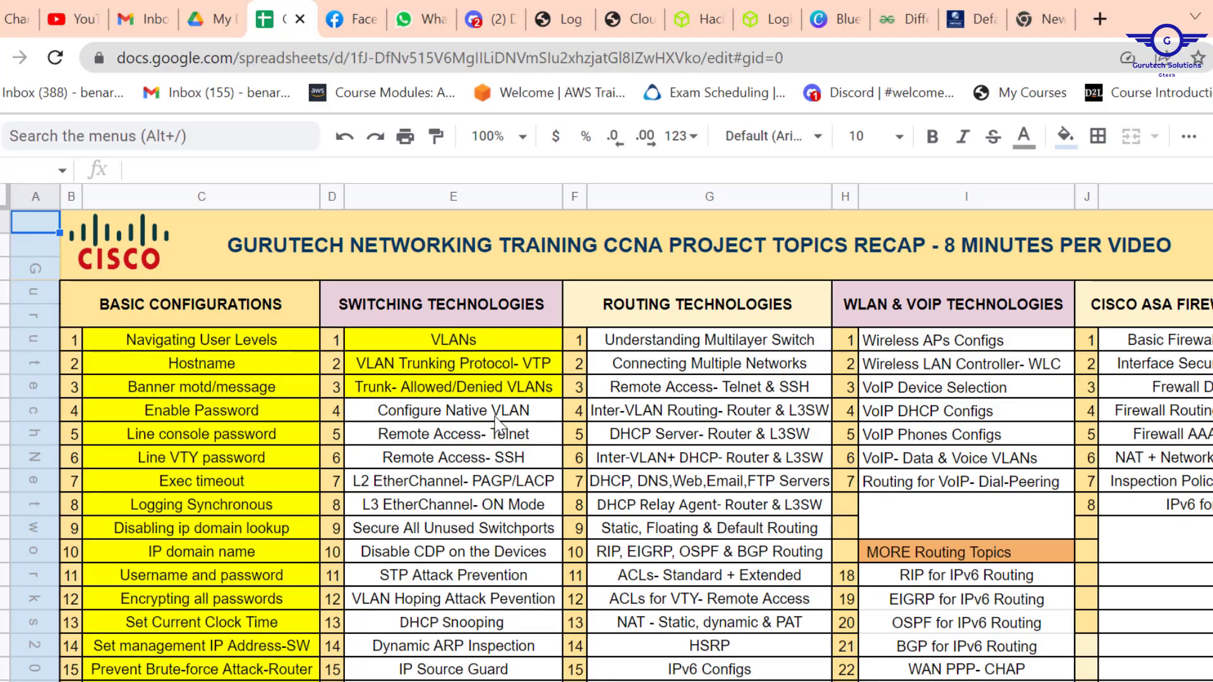
# - Switch to the Switching.pptx presentation in PowerPoint, showing the "Class 16: Configure Native VLAN" slide
pyautogui.click(499, 417)
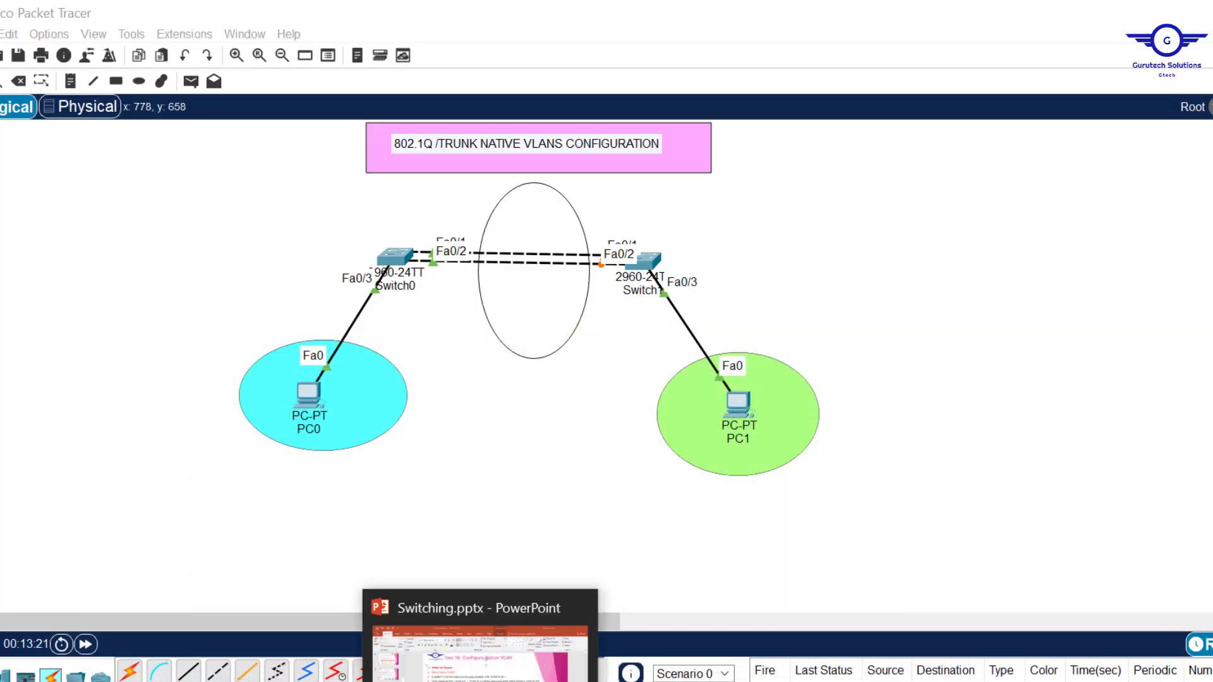
pyautogui.click(543, 657)
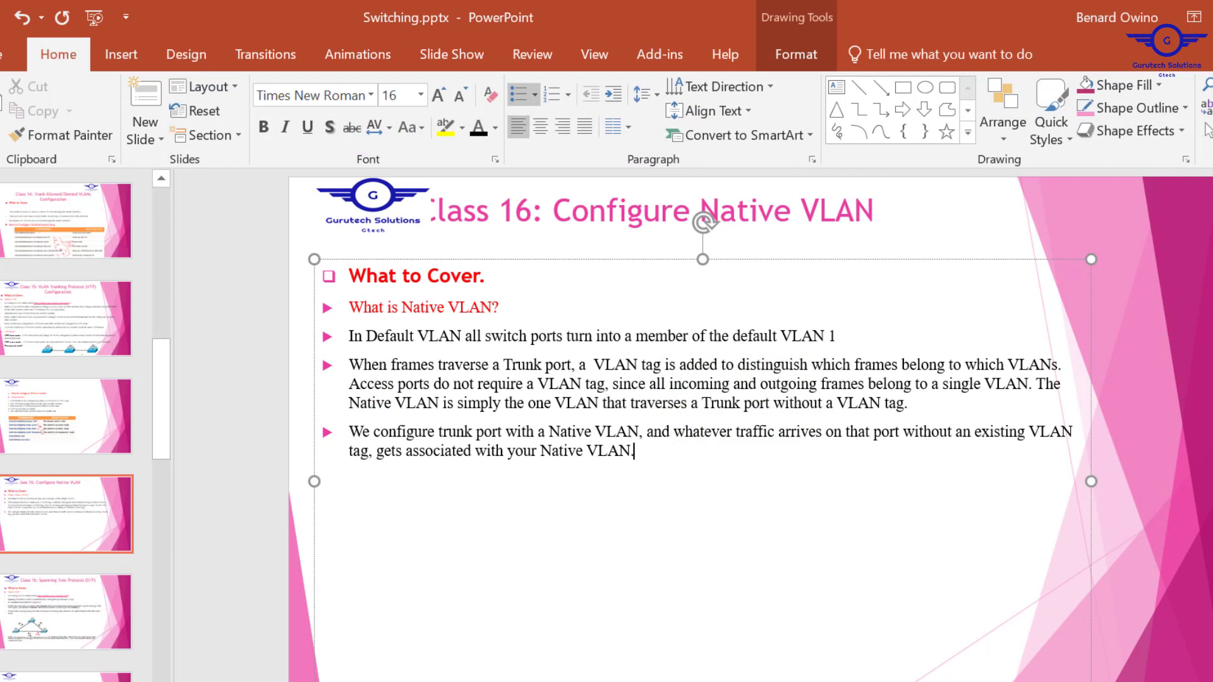
pyautogui.press('Escape')
pyautogui.press('Escape')
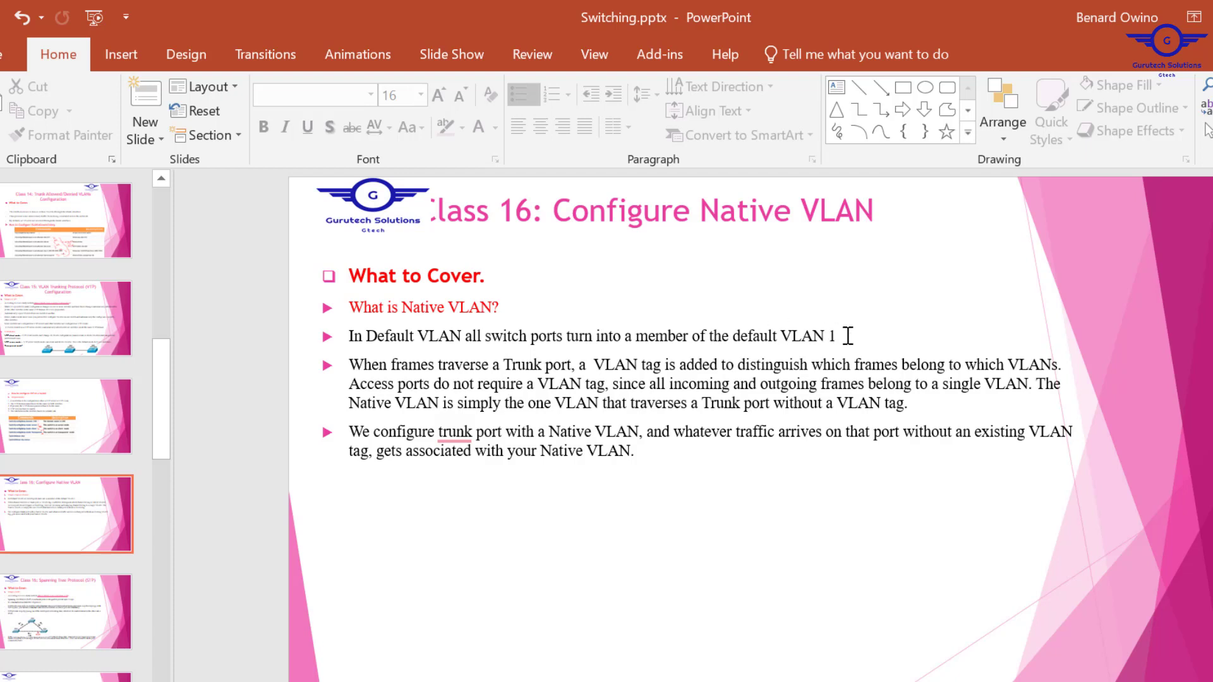
# - Examine the slide's points on default VLAN 1, VLAN tags on trunk ports and the untagged Native VLAN
pyautogui.moveTo(846, 335); pyautogui.dragTo(788, 335)
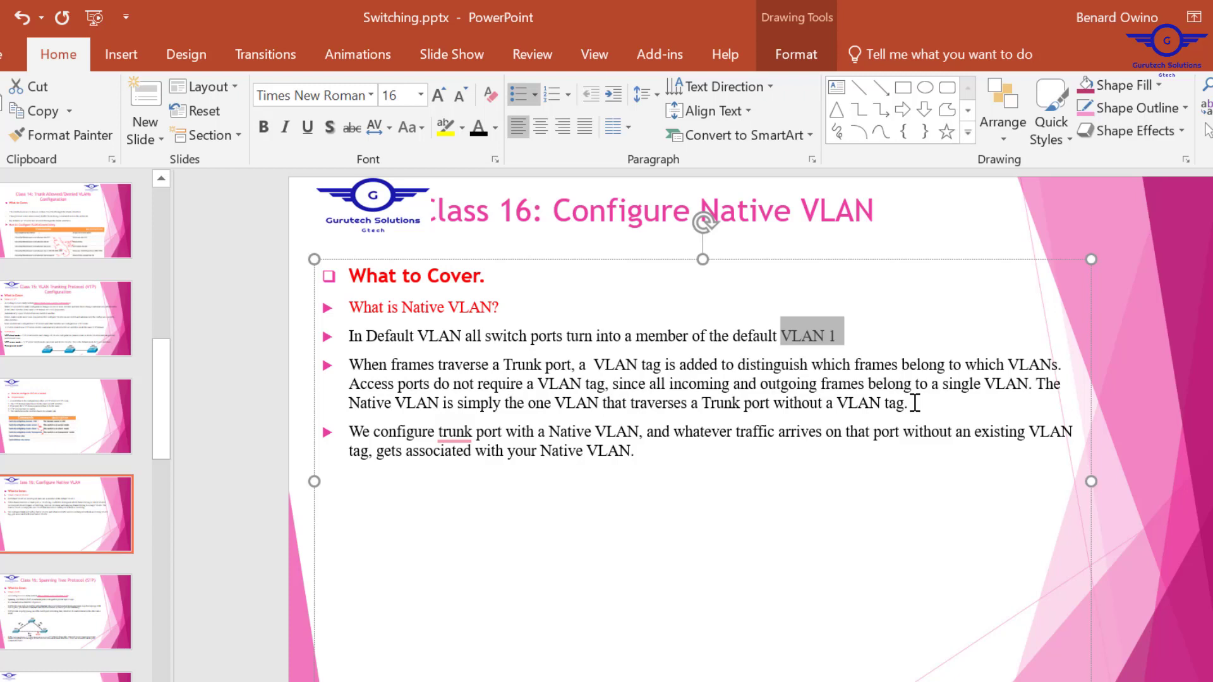
pyautogui.moveTo(375, 334); pyautogui.dragTo(470, 340)
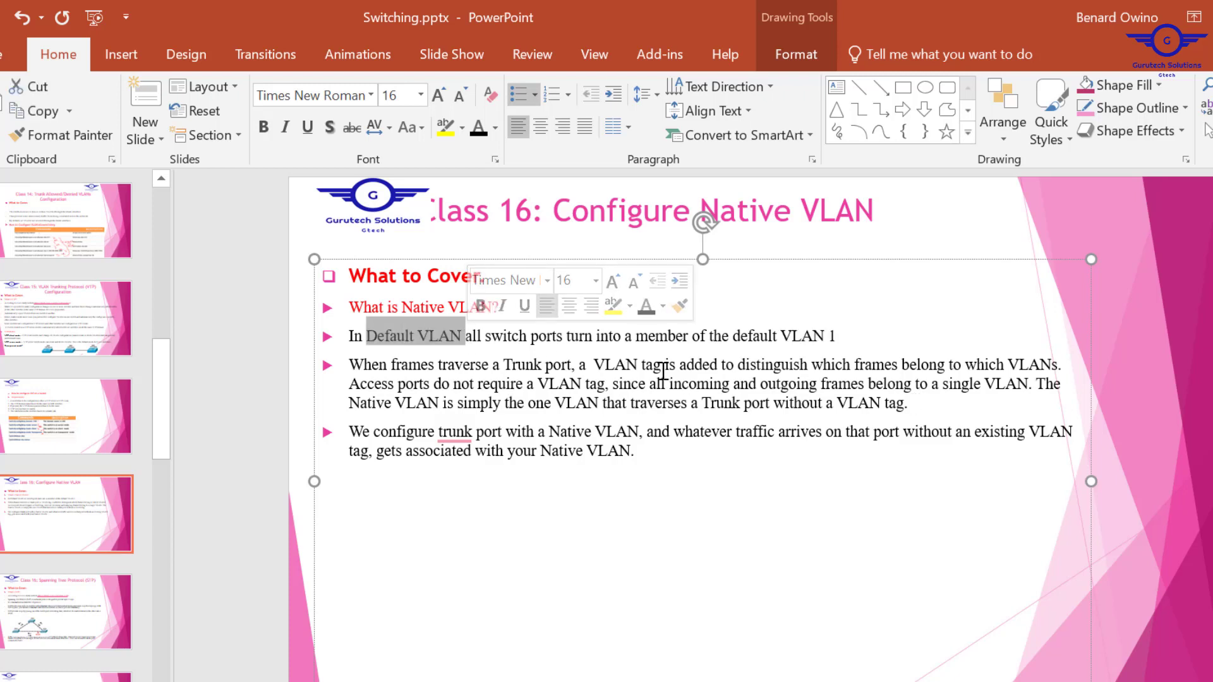
pyautogui.click(625, 363)
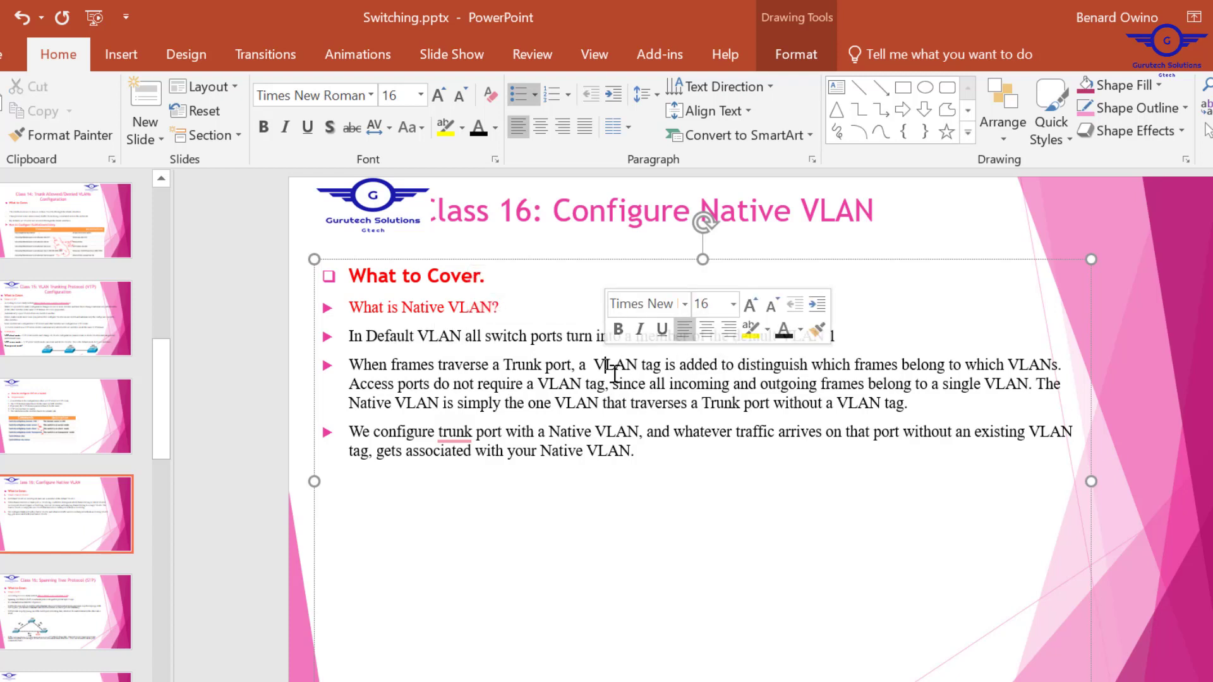
pyautogui.moveTo(591, 360); pyautogui.dragTo(670, 362)
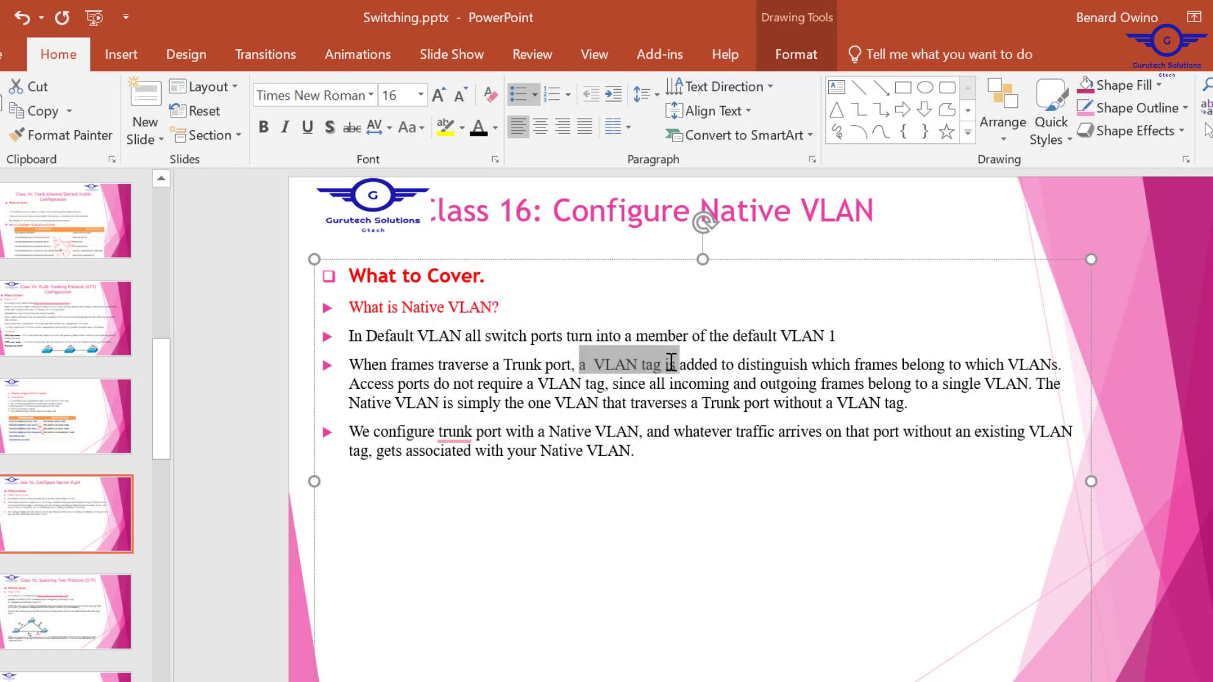
pyautogui.moveTo(672, 362); pyautogui.dragTo(785, 367)
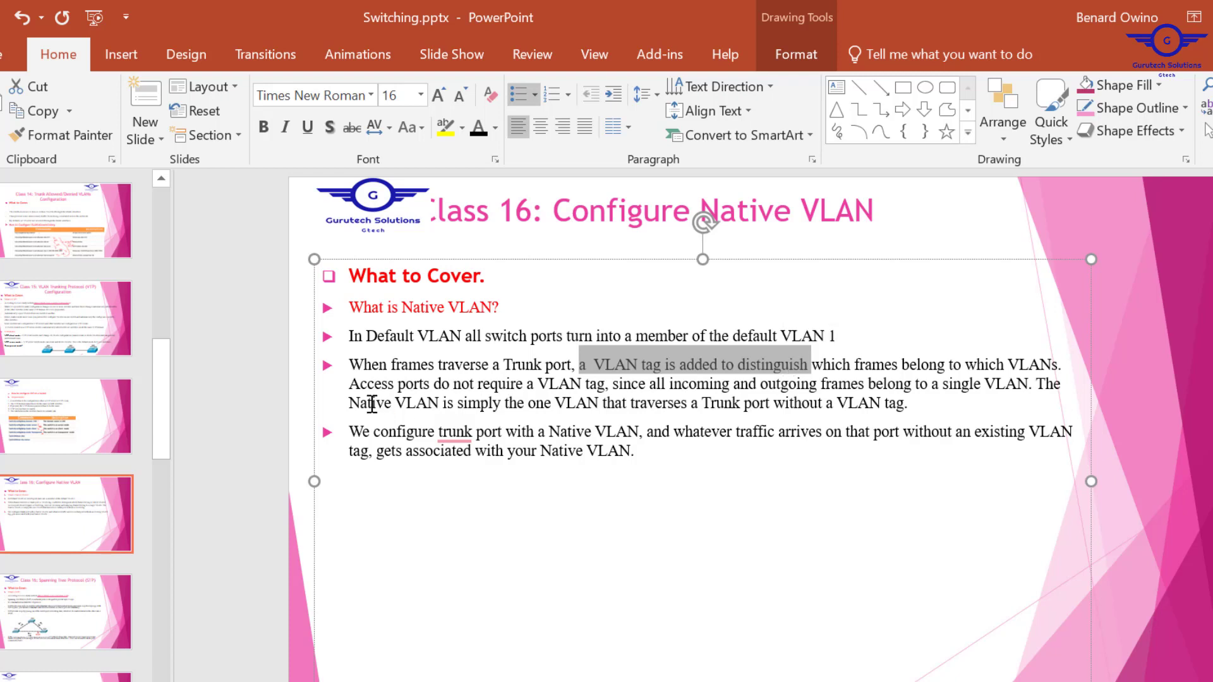
pyautogui.moveTo(375, 335); pyautogui.dragTo(454, 335)
pyautogui.moveTo(348, 403); pyautogui.dragTo(433, 405)
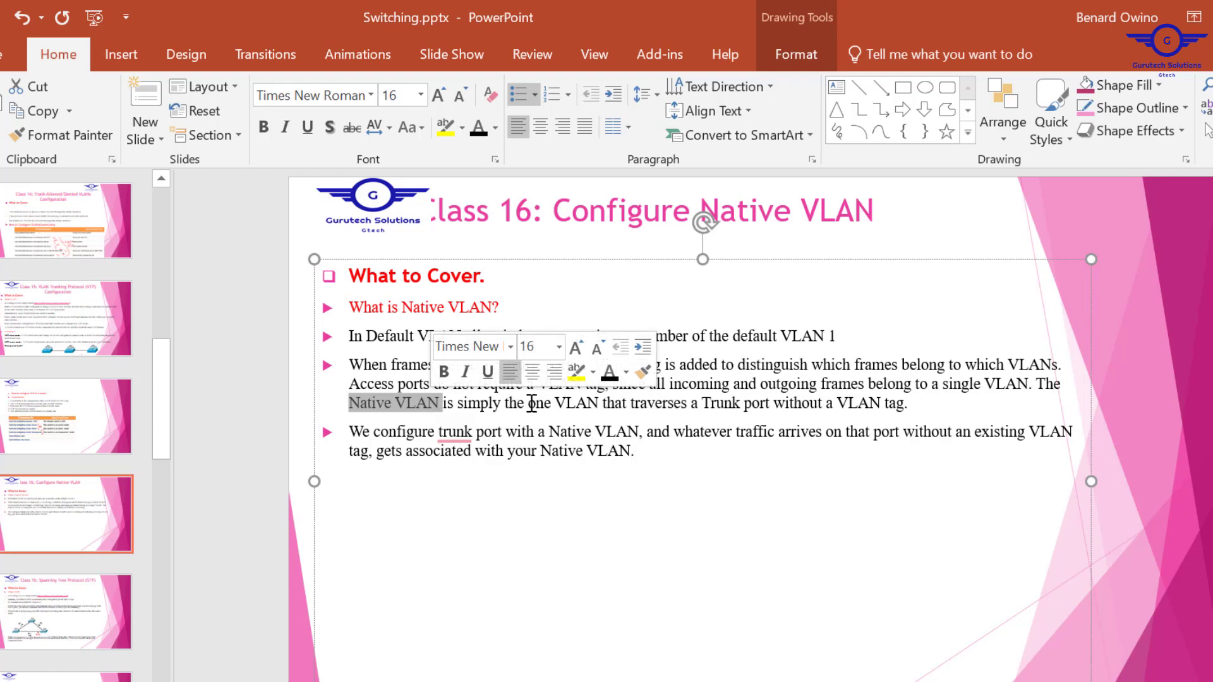
pyautogui.moveTo(528, 403); pyautogui.dragTo(818, 407)
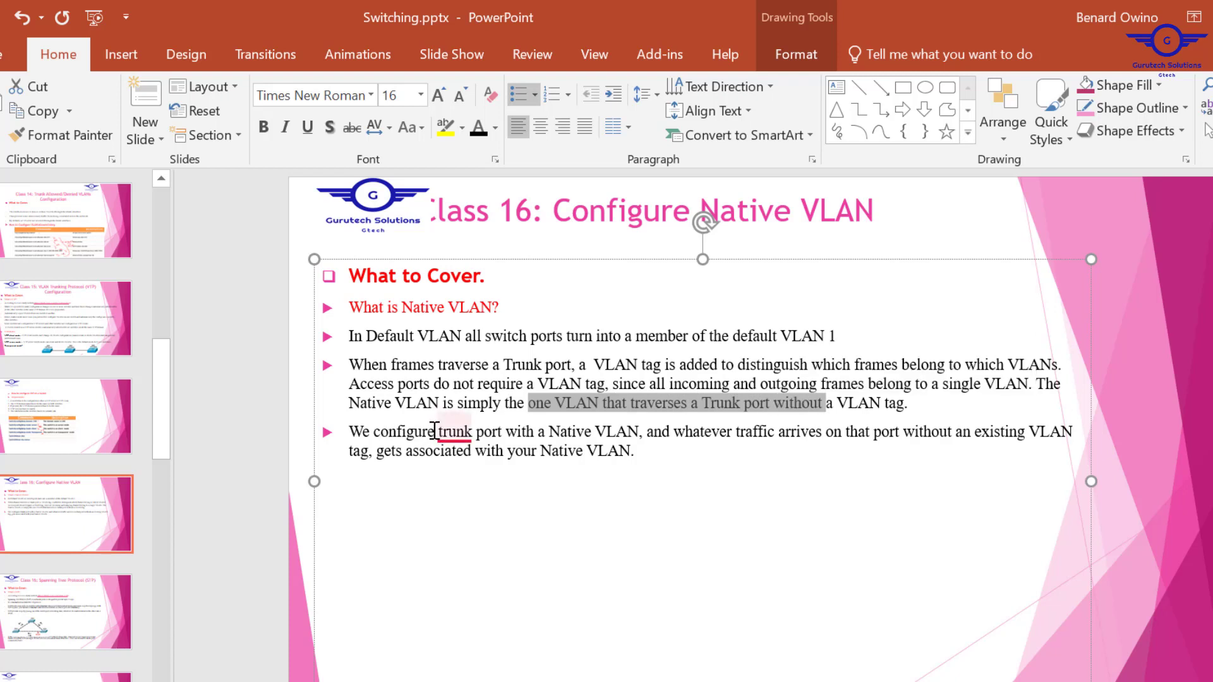
# - Read the final bullet on configuring a trunk port with a Native VLAN, and review the explanatory bullets as a whole
pyautogui.moveTo(455, 431)
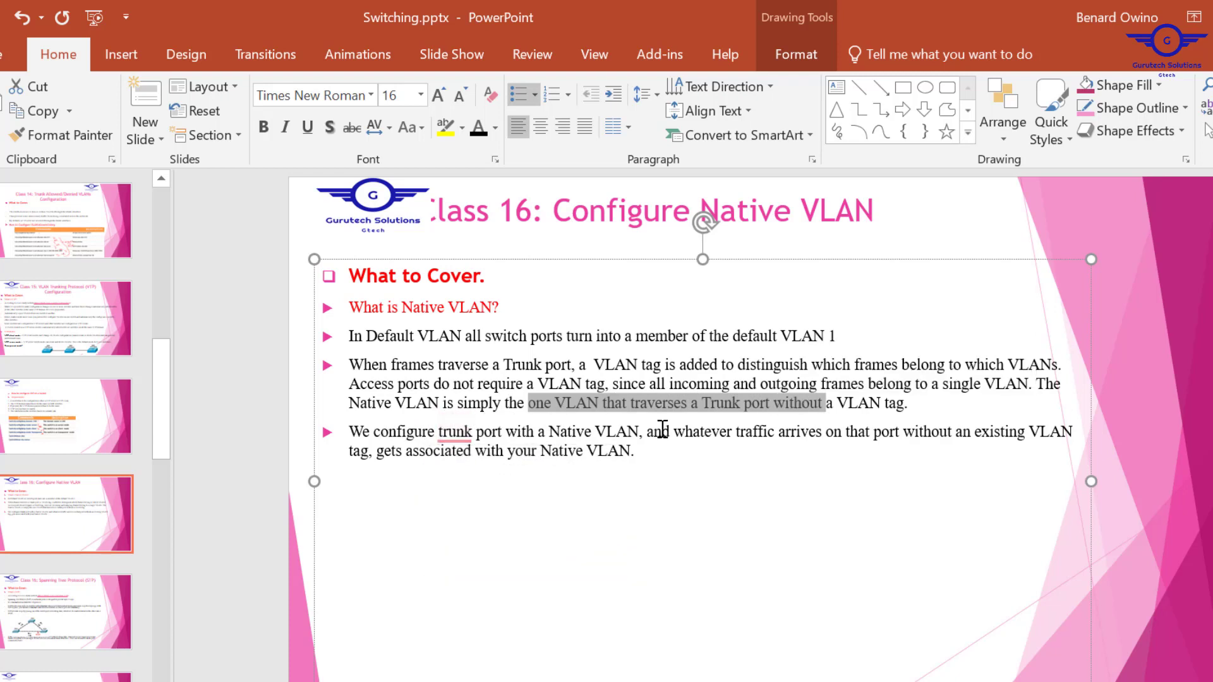
pyautogui.click(661, 429)
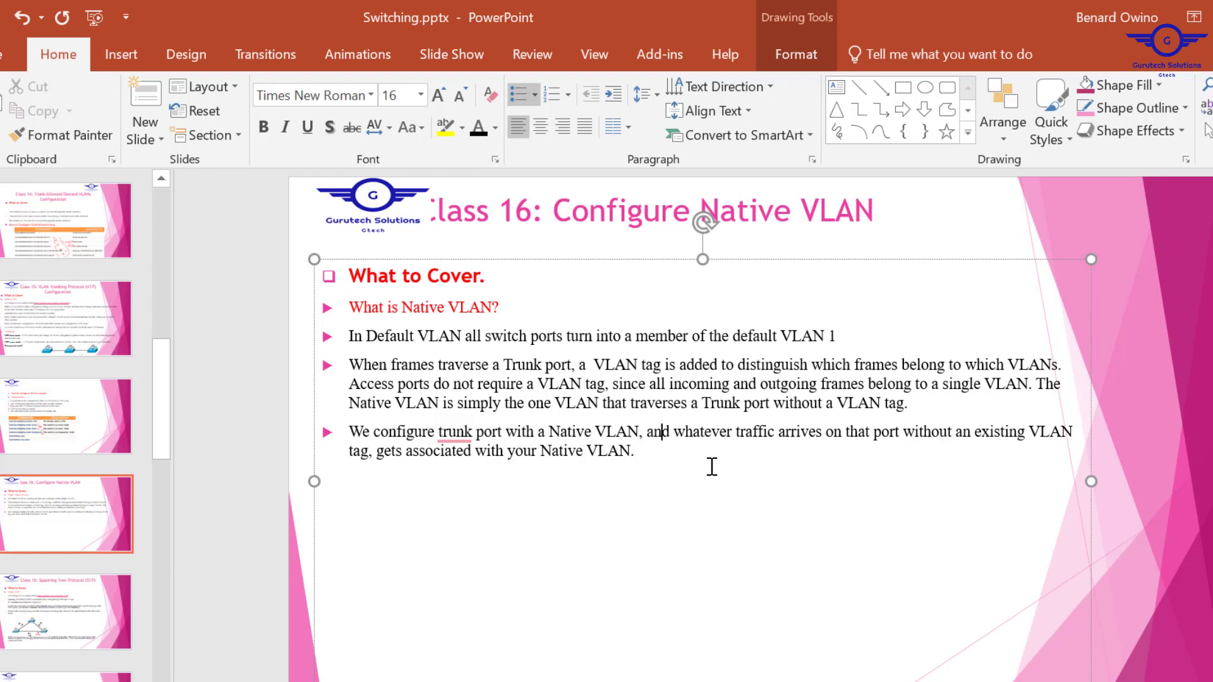
pyautogui.click(455, 432)
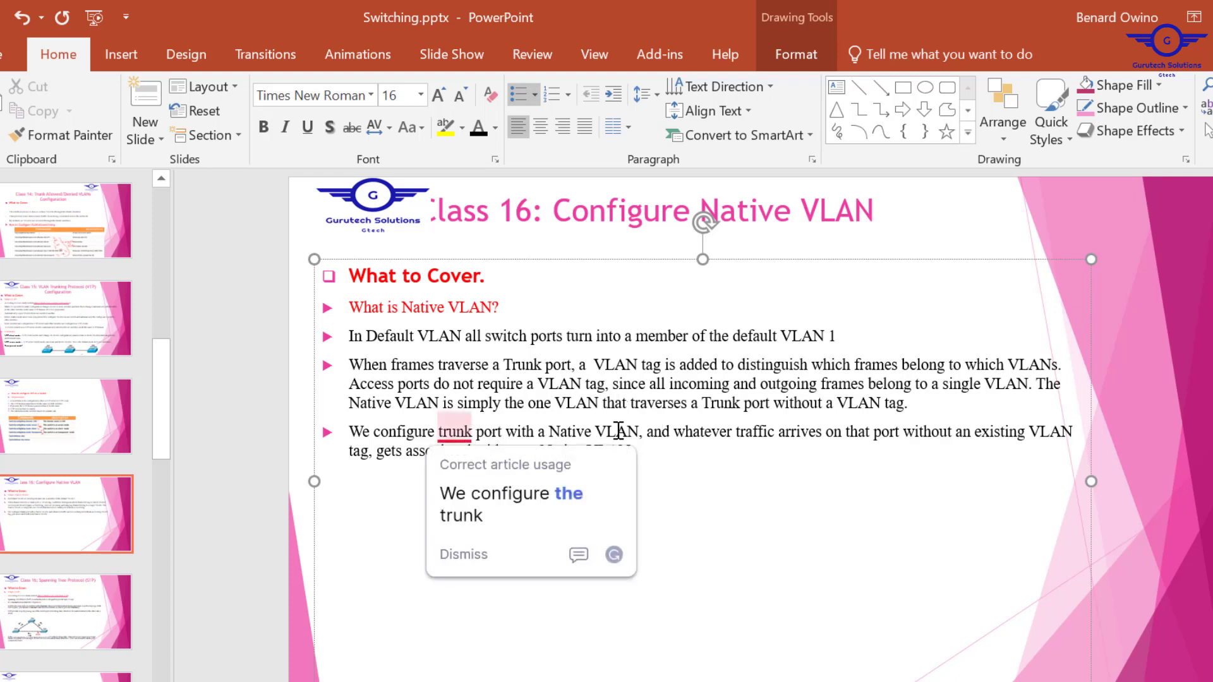
pyautogui.click(748, 455)
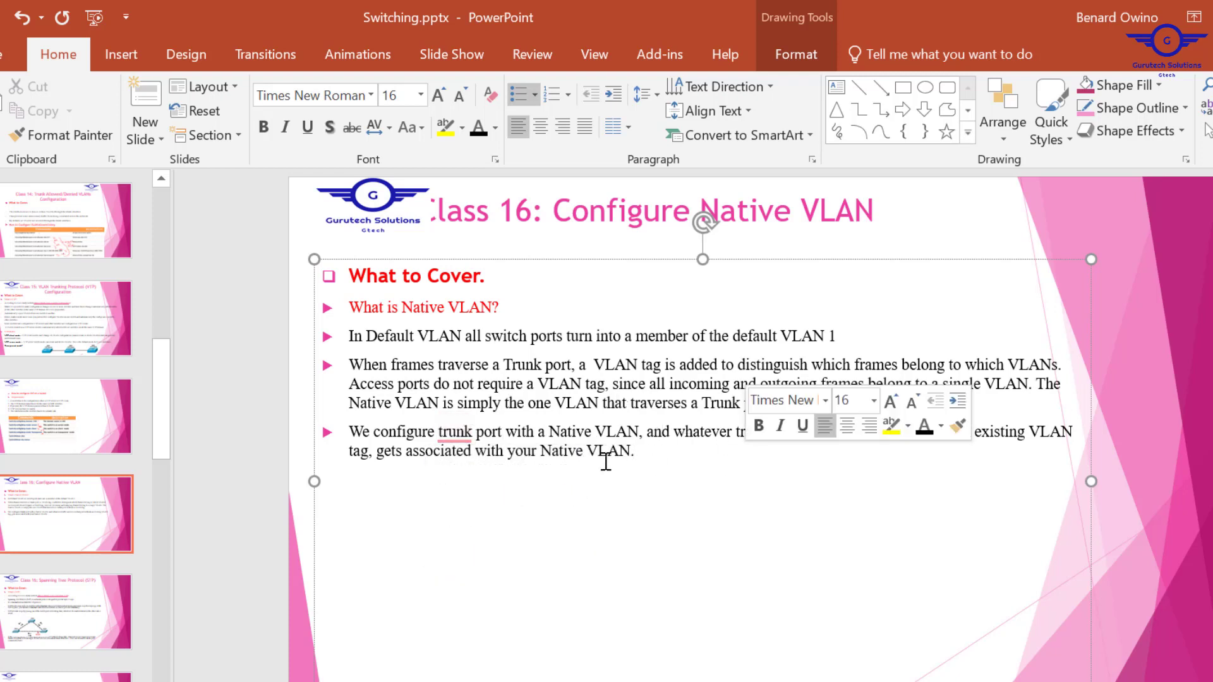
pyautogui.moveTo(541, 451); pyautogui.dragTo(631, 450)
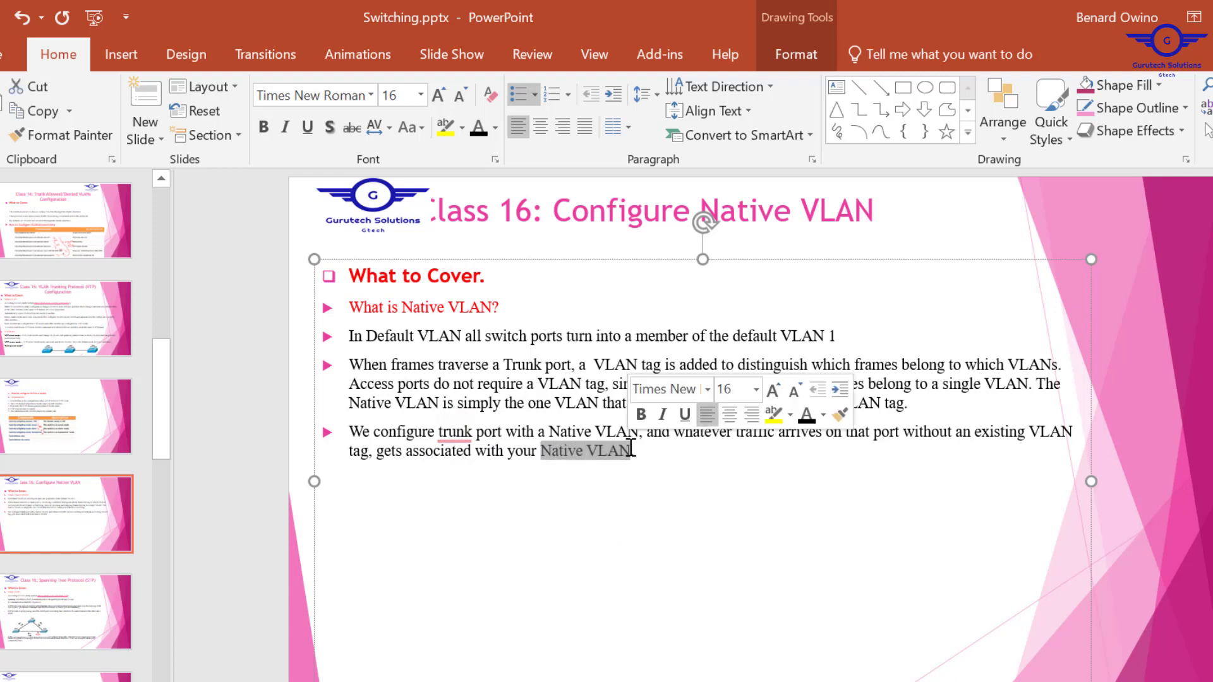
pyautogui.click(831, 509)
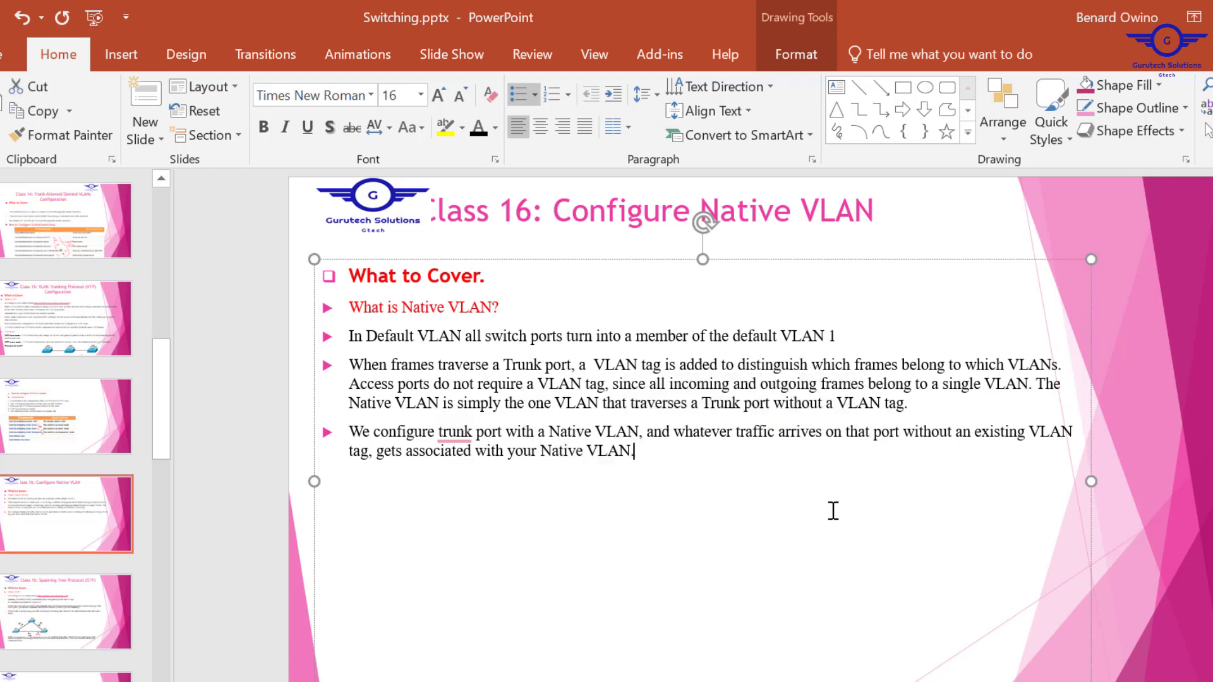
pyautogui.click(1198, 311)
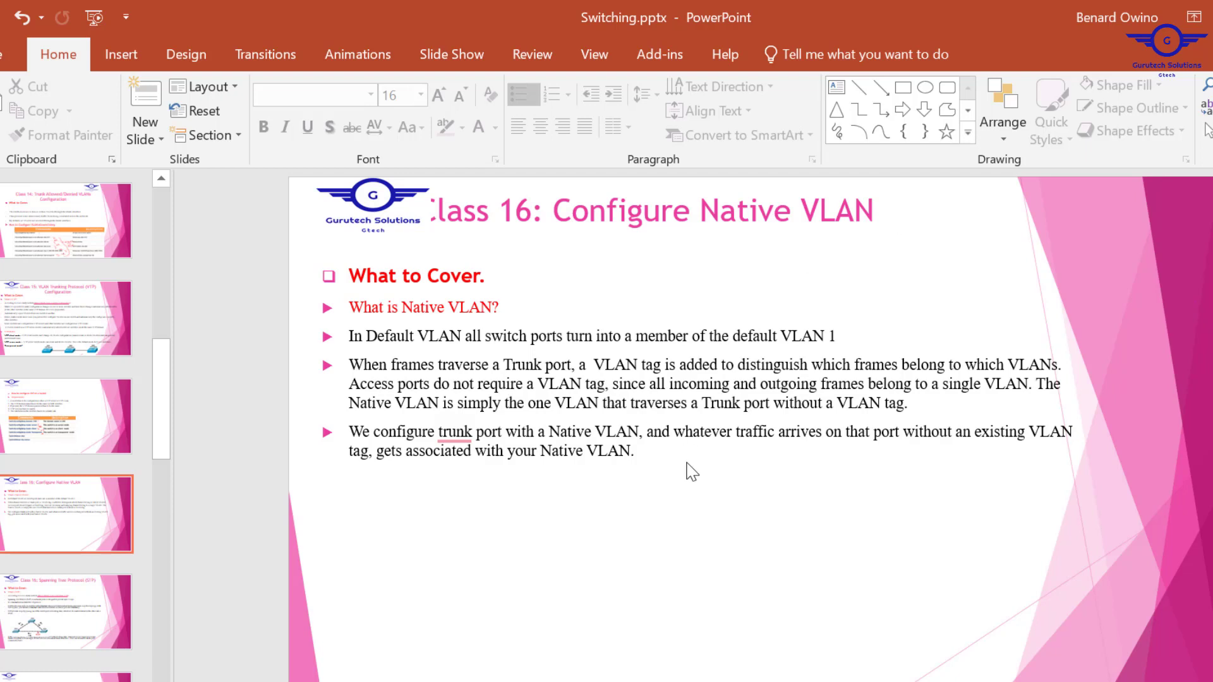
pyautogui.moveTo(647, 454); pyautogui.dragTo(352, 334)
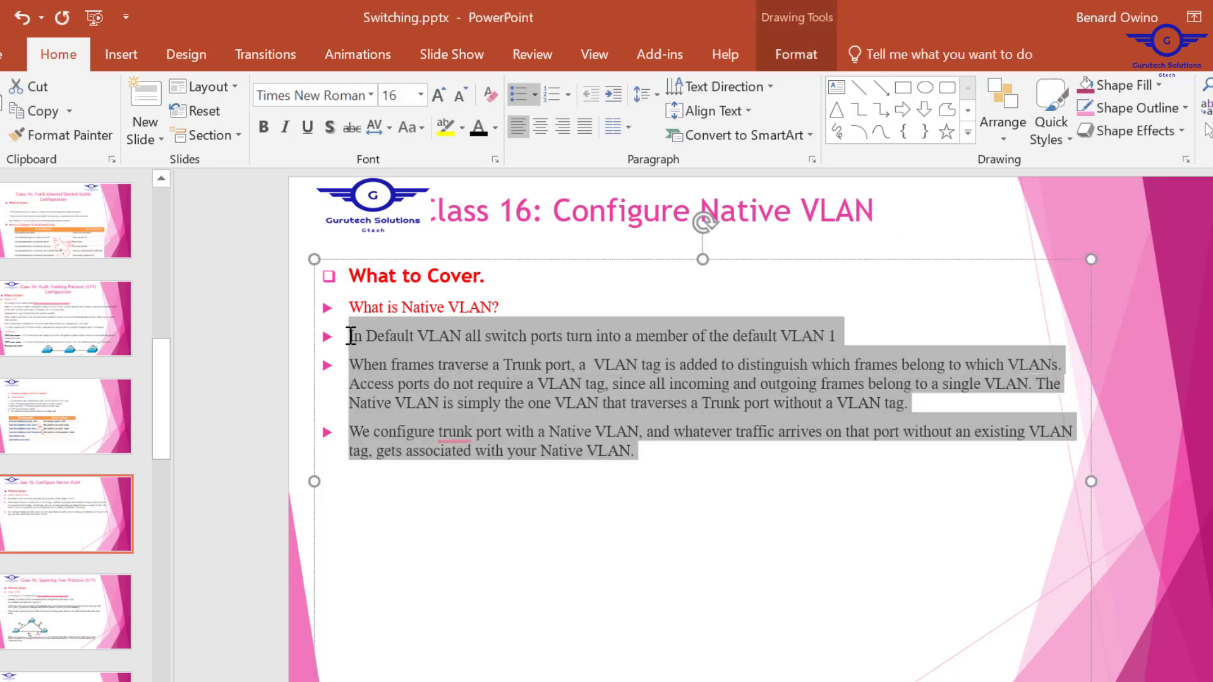
pyautogui.click(1030, 240)
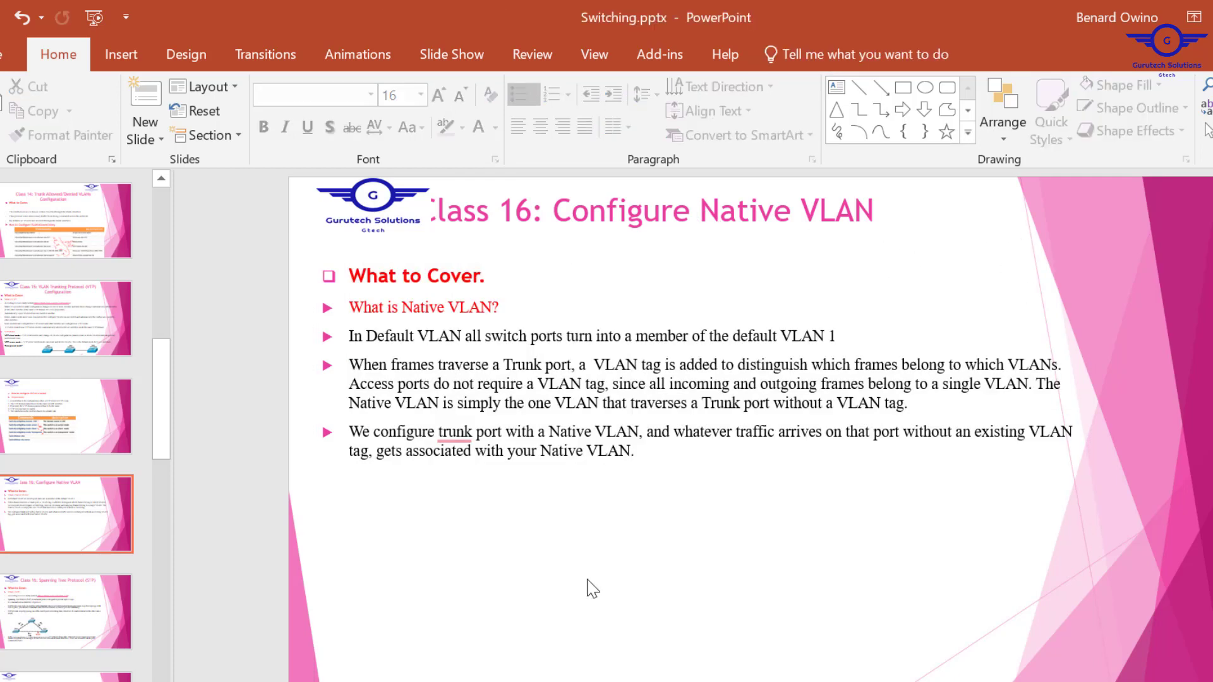
# - Switch to Packet Tracer and place the Notepad task list just below the two switches in the topology
pyautogui.hotkey('alt', 'Tab')
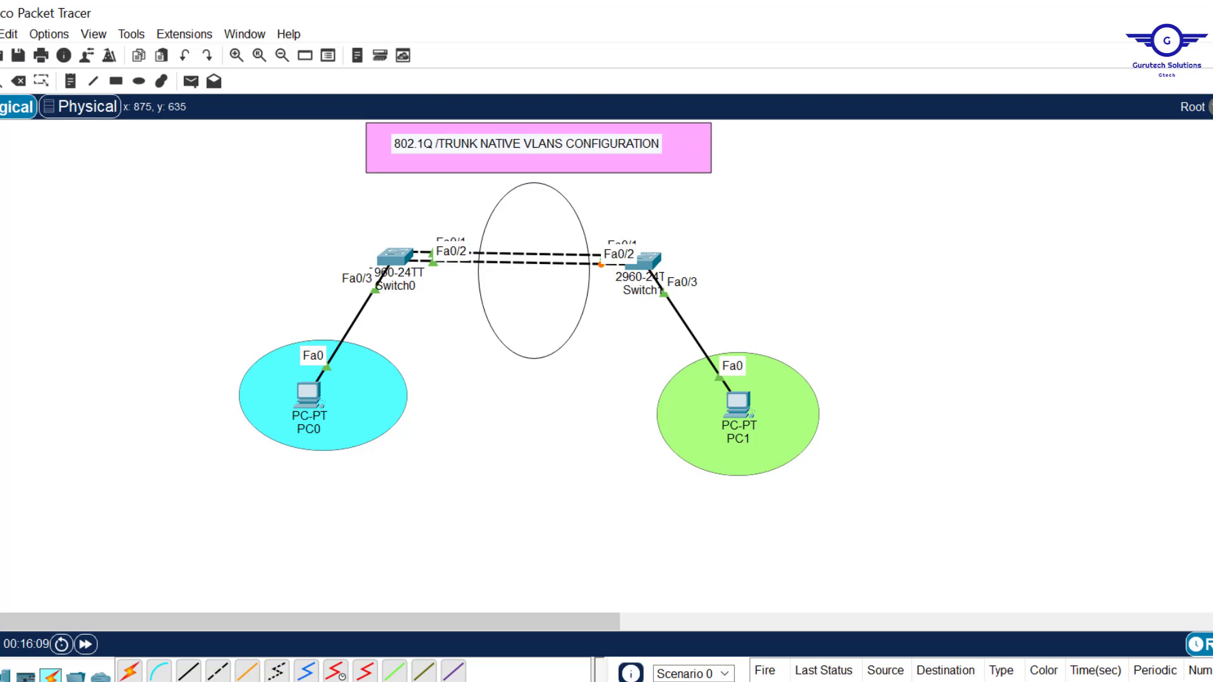
pyautogui.hotkey('alt', 'Tab')
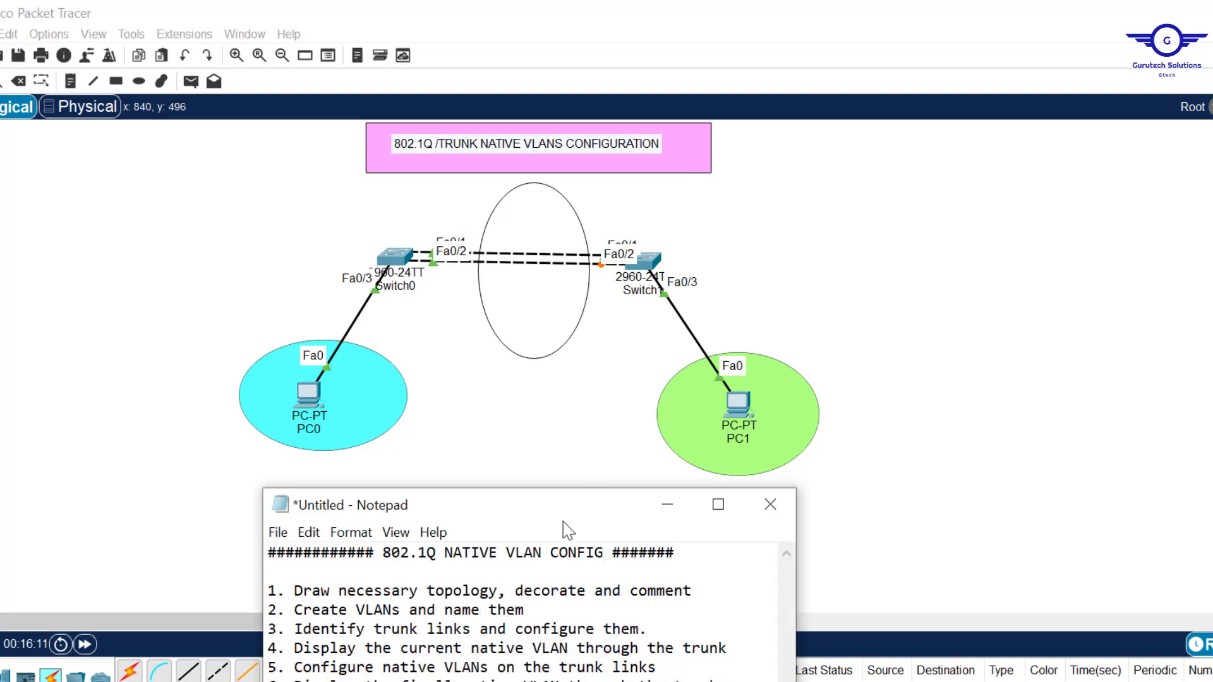
pyautogui.moveTo(555, 520); pyautogui.dragTo(587, 401)
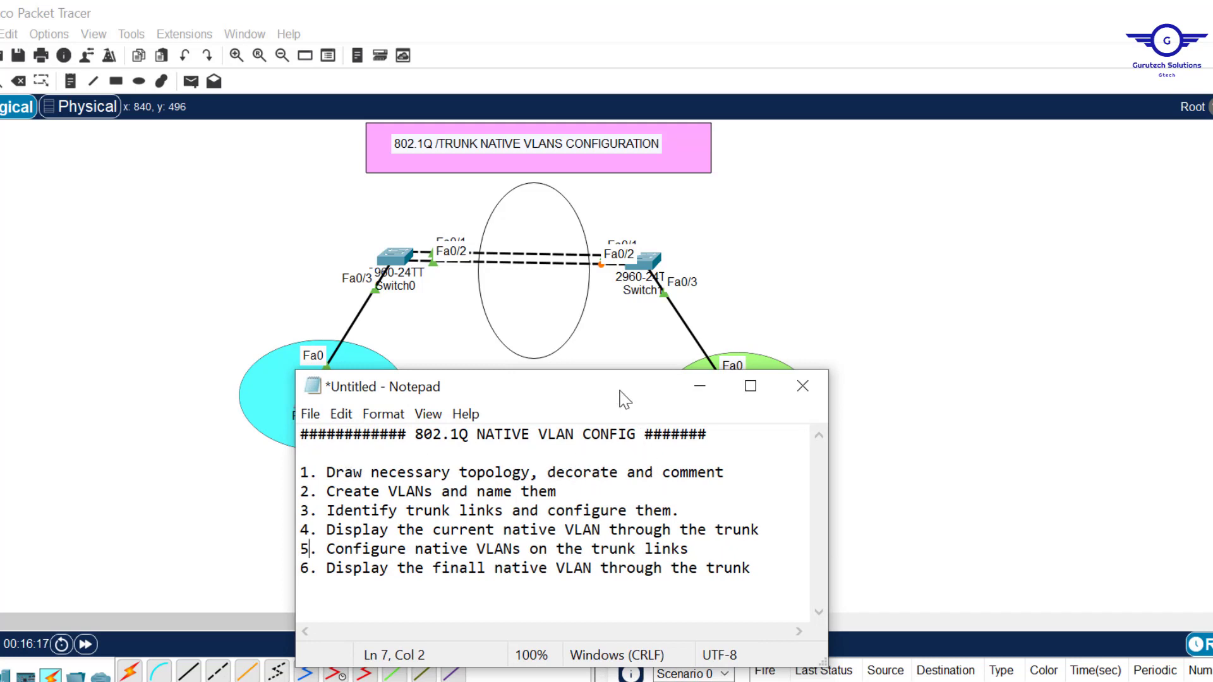
pyautogui.click(863, 263)
pyautogui.moveTo(483, 389); pyautogui.dragTo(502, 362)
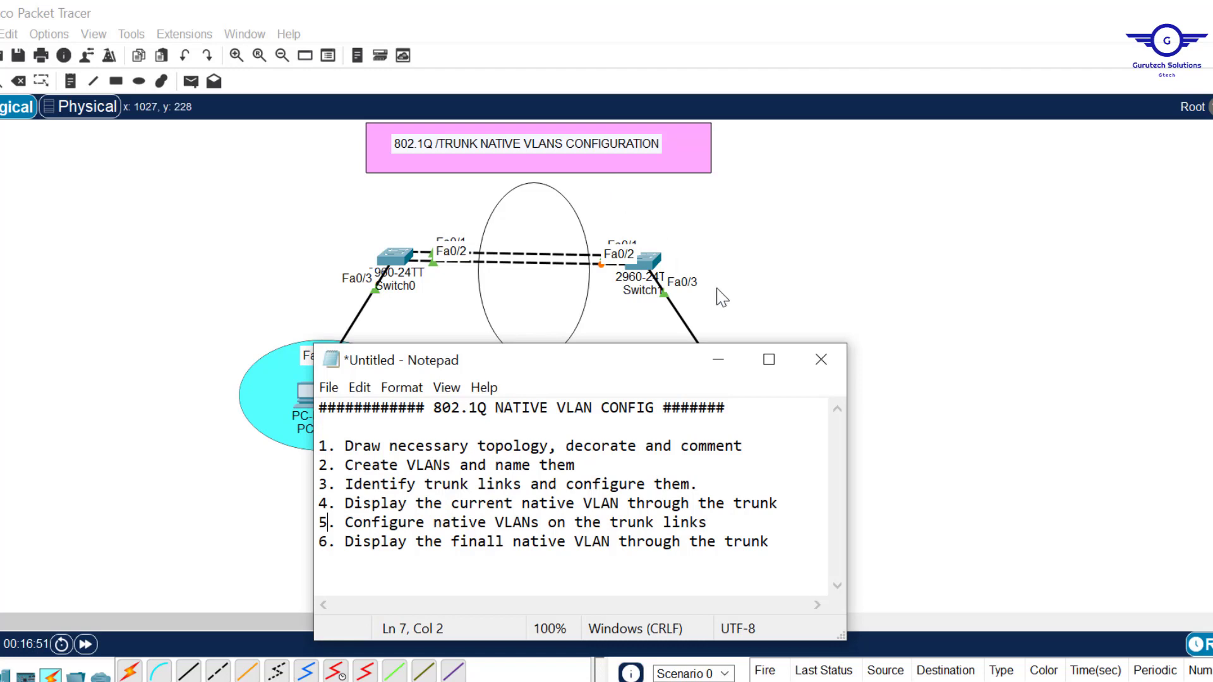
# - Open the IOS command line interface of Switch0 in the topology
pyautogui.click(398, 260)
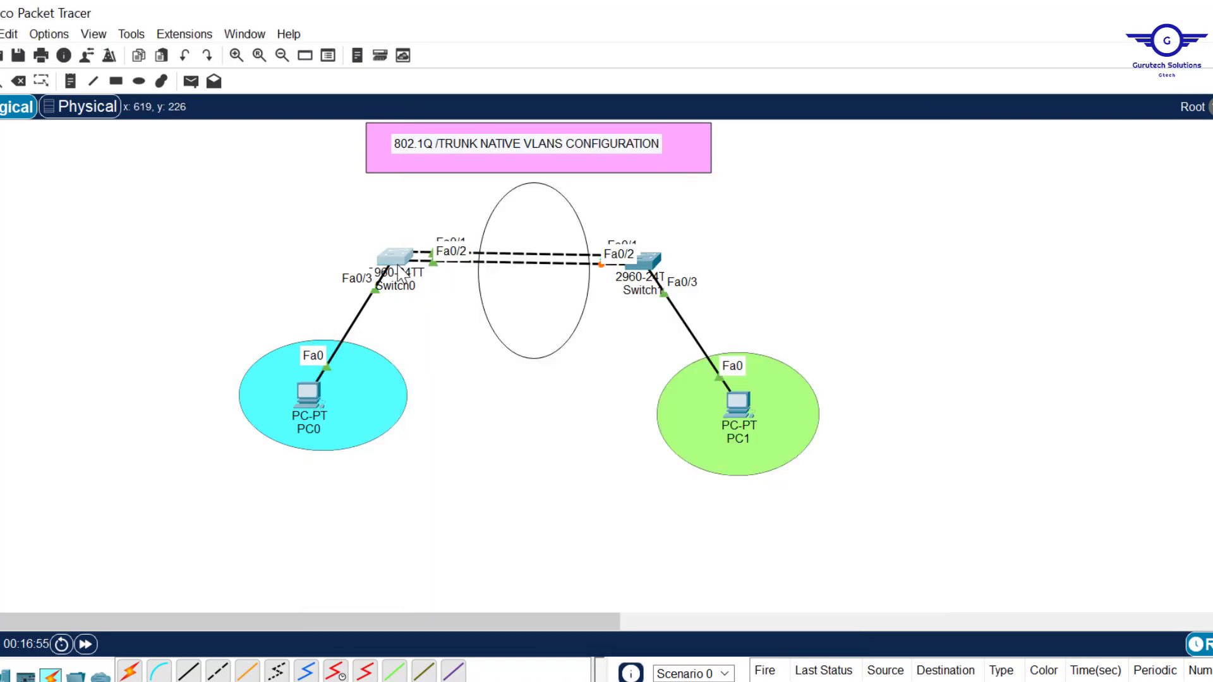
pyautogui.click(396, 261)
pyautogui.click(544, 155)
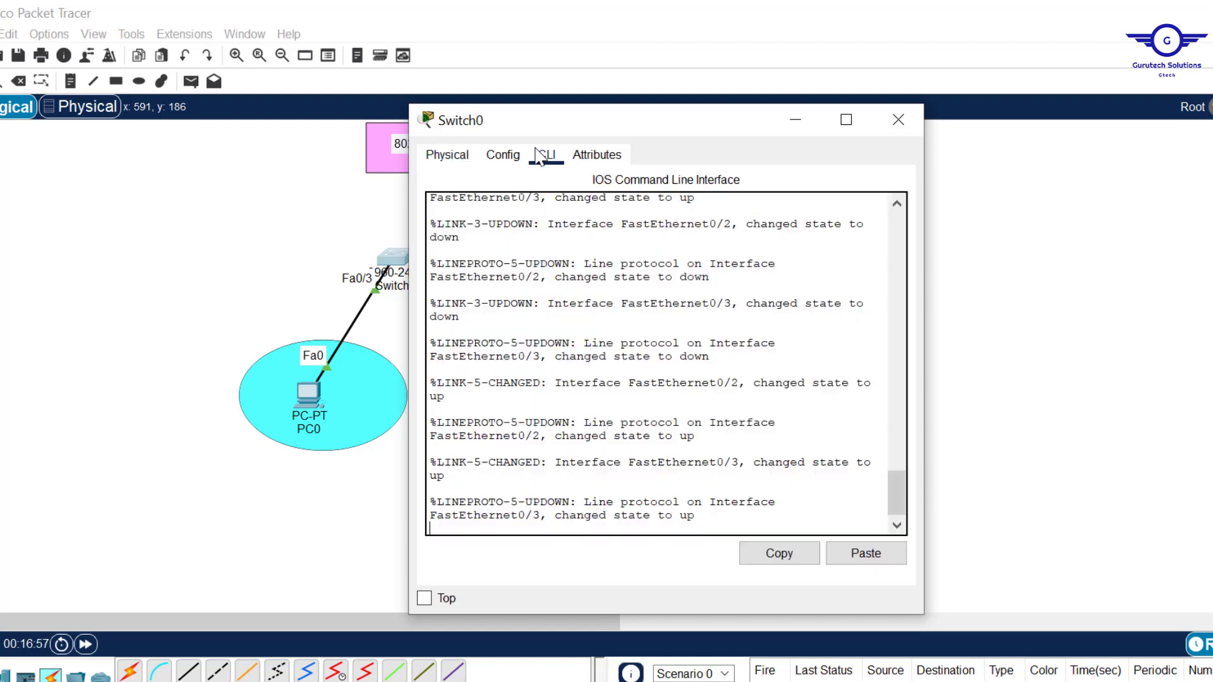
# - Check the "Create VLANs and name them" task in the Notepad list and return to Switch0's command line
pyautogui.hotkey('alt', 'Tab')
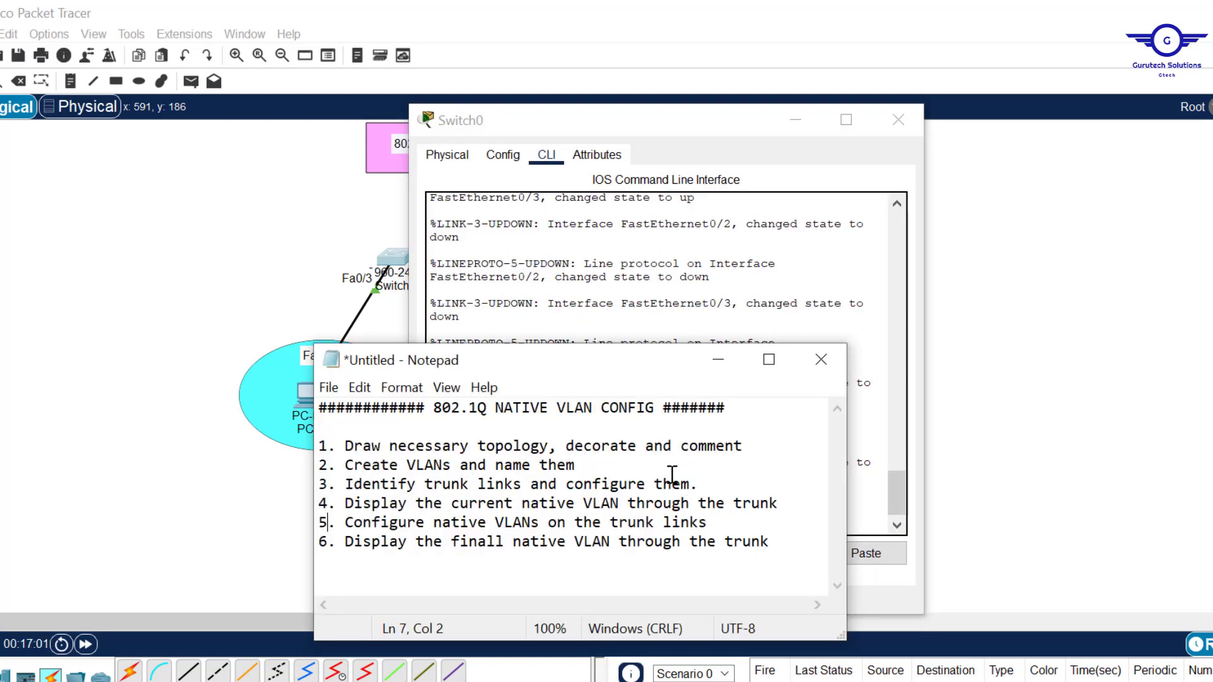
pyautogui.moveTo(601, 466); pyautogui.dragTo(351, 468)
pyautogui.click(723, 241)
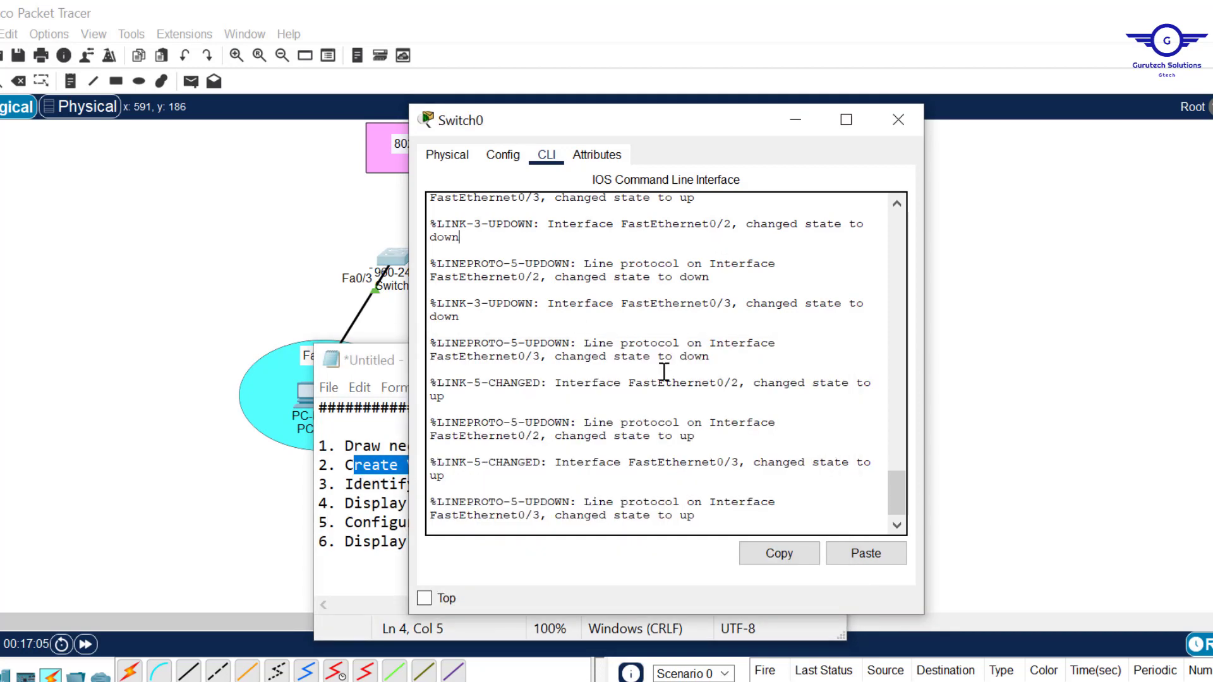
# - Enter privileged mode with en and global configuration mode with conf t on Switch0
pyautogui.press('Return')
pyautogui.press('Return')
pyautogui.press('Return')
pyautogui.write('en')
pyautogui.press('Return')
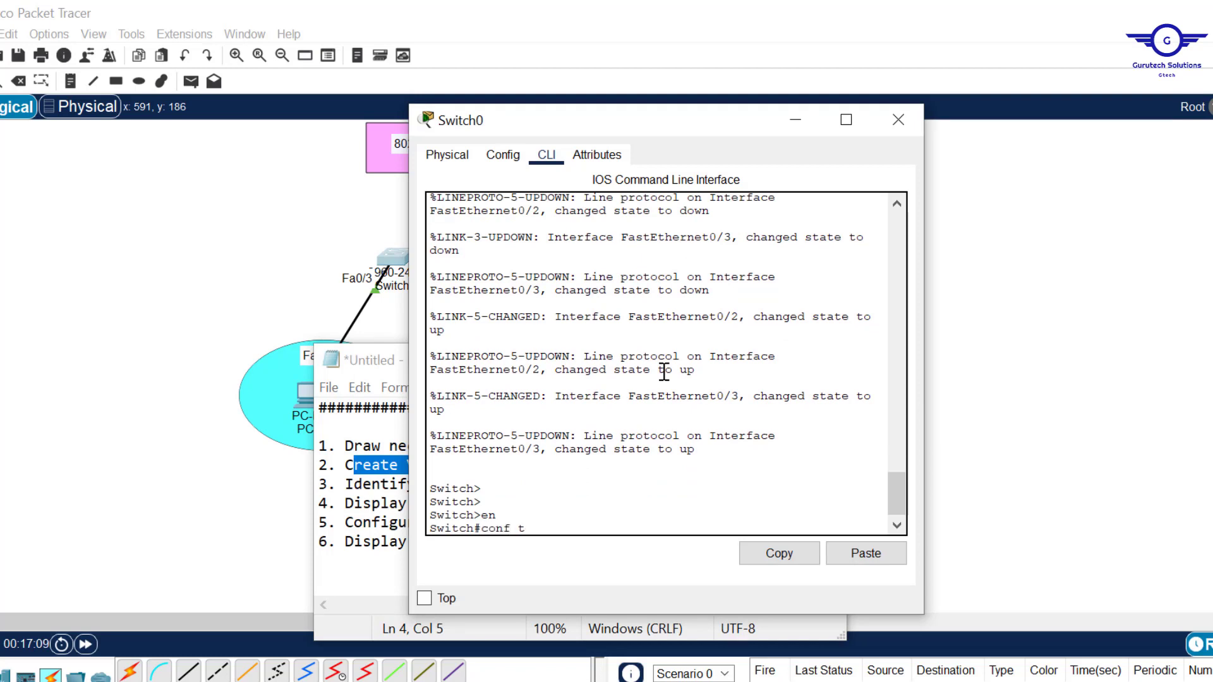
pyautogui.write('conf t')
pyautogui.press('Return')
pyautogui.press('Return')
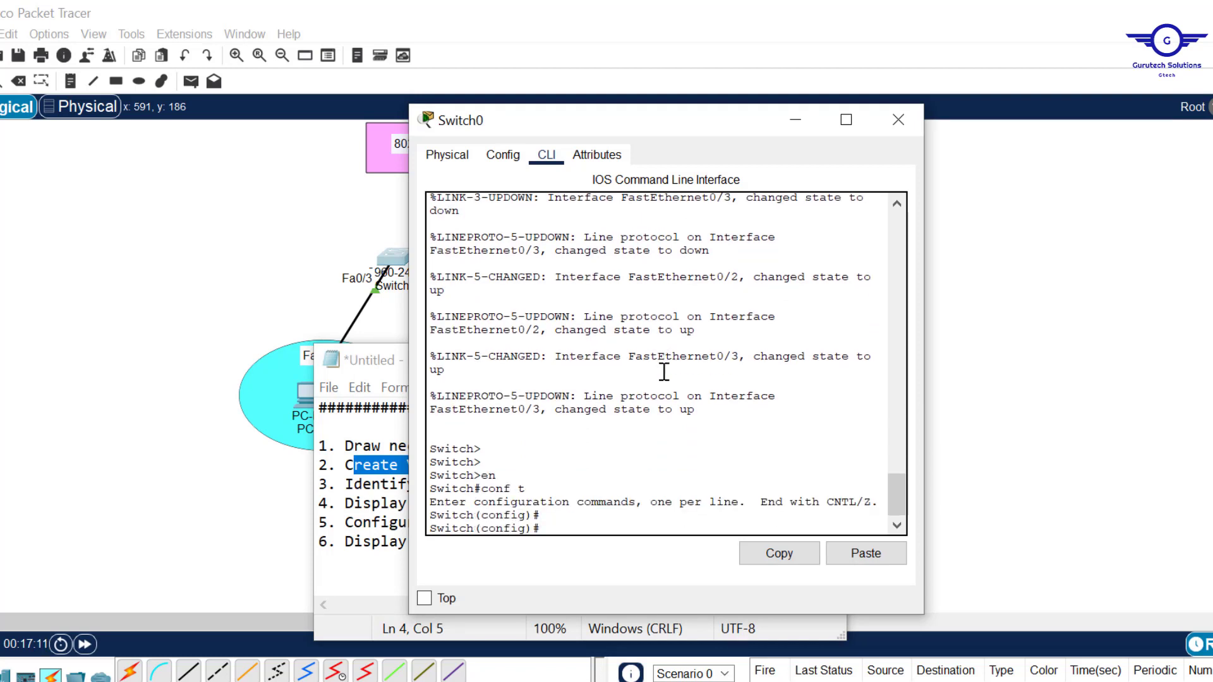
# - Create VLAN 10 on Switch0 and name it IT
pyautogui.write('vlan 10')
pyautogui.press('Return')
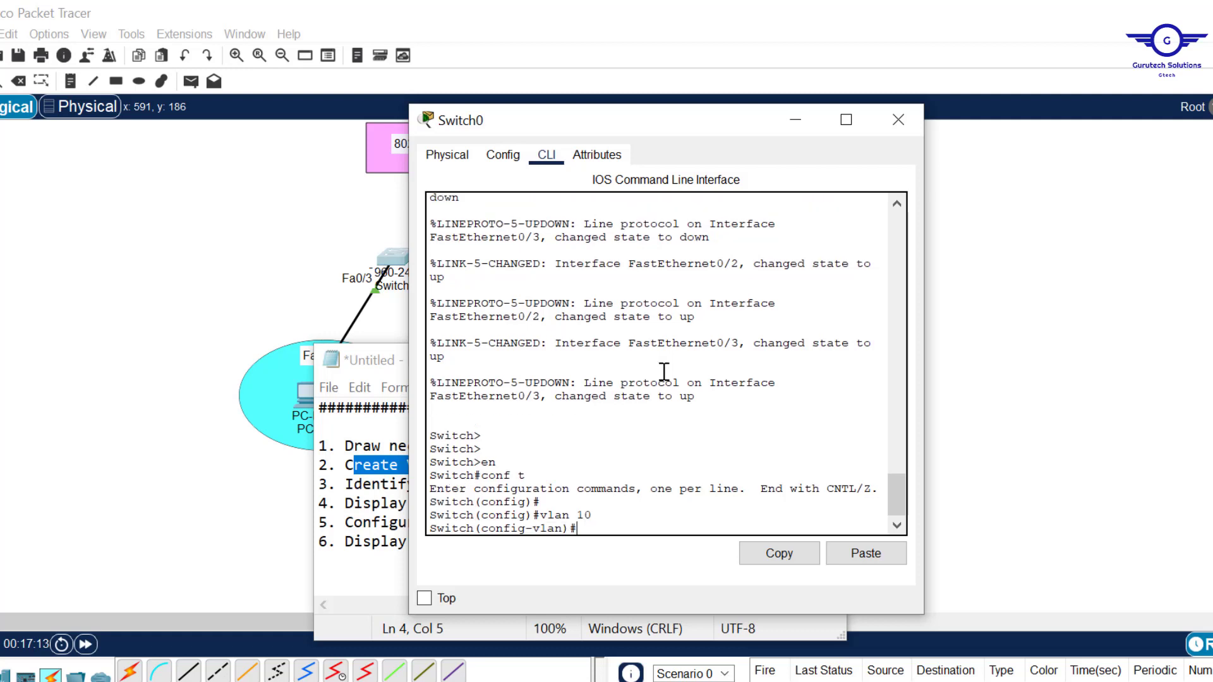
pyautogui.write('name IT')
pyautogui.press('Return')
# - Create VLAN 20 on Switch0 and name it HR
pyautogui.press('Up')
pyautogui.press('Up')
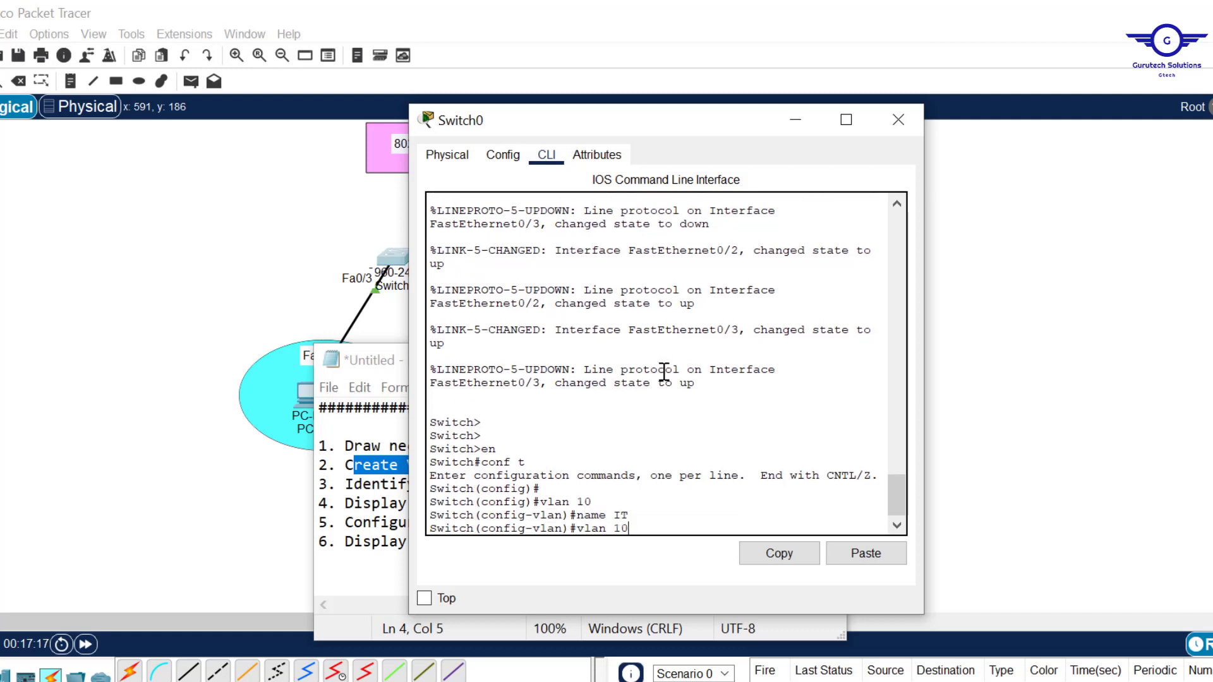
pyautogui.press('Left')
pyautogui.press('BackSpace')
pyautogui.write('2')
pyautogui.press('Return')
pyautogui.press('Up')
pyautogui.press('Up')
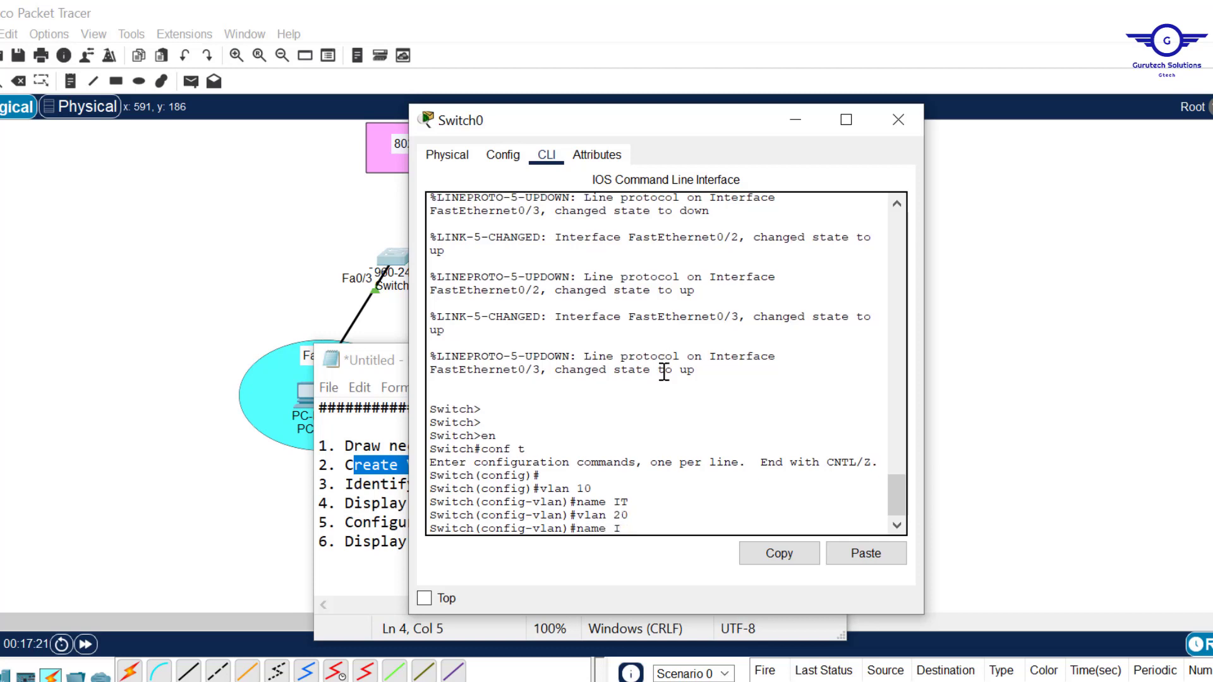
pyautogui.press('Return')
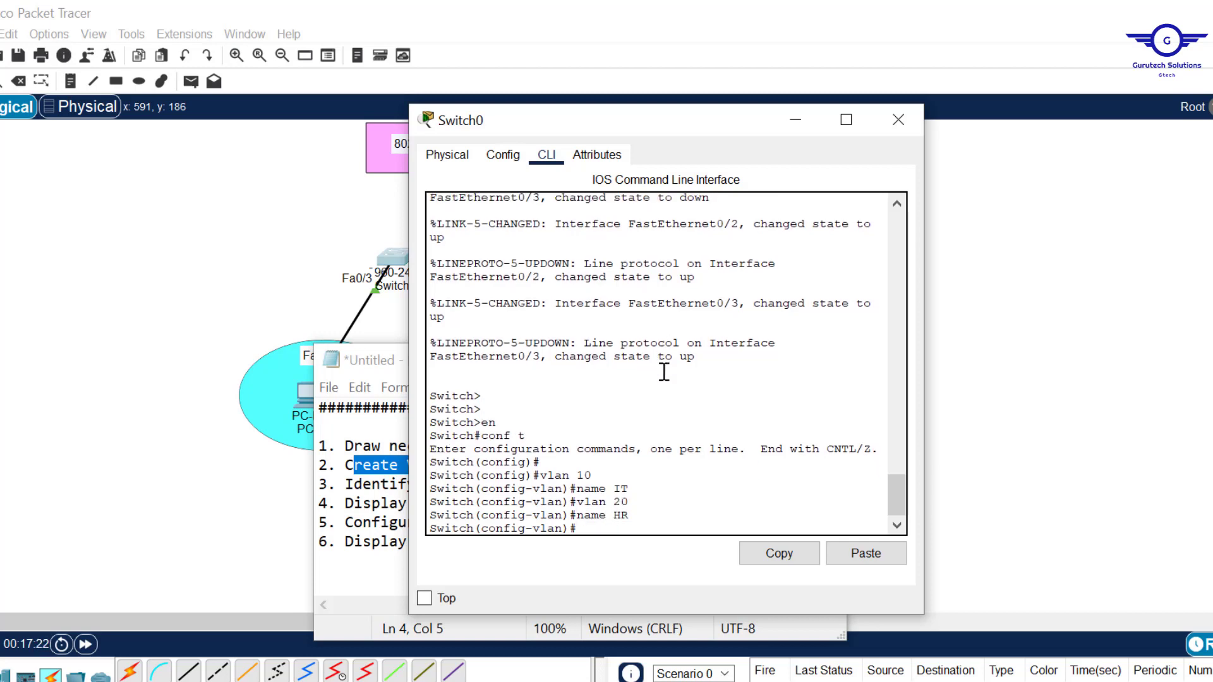
# - Create VLAN 99 on Switch0, name it native, and exit VLAN configuration mode
pyautogui.press('Return')
pyautogui.press('Return')
pyautogui.press('Return')
pyautogui.press('Up')
pyautogui.press('Up')
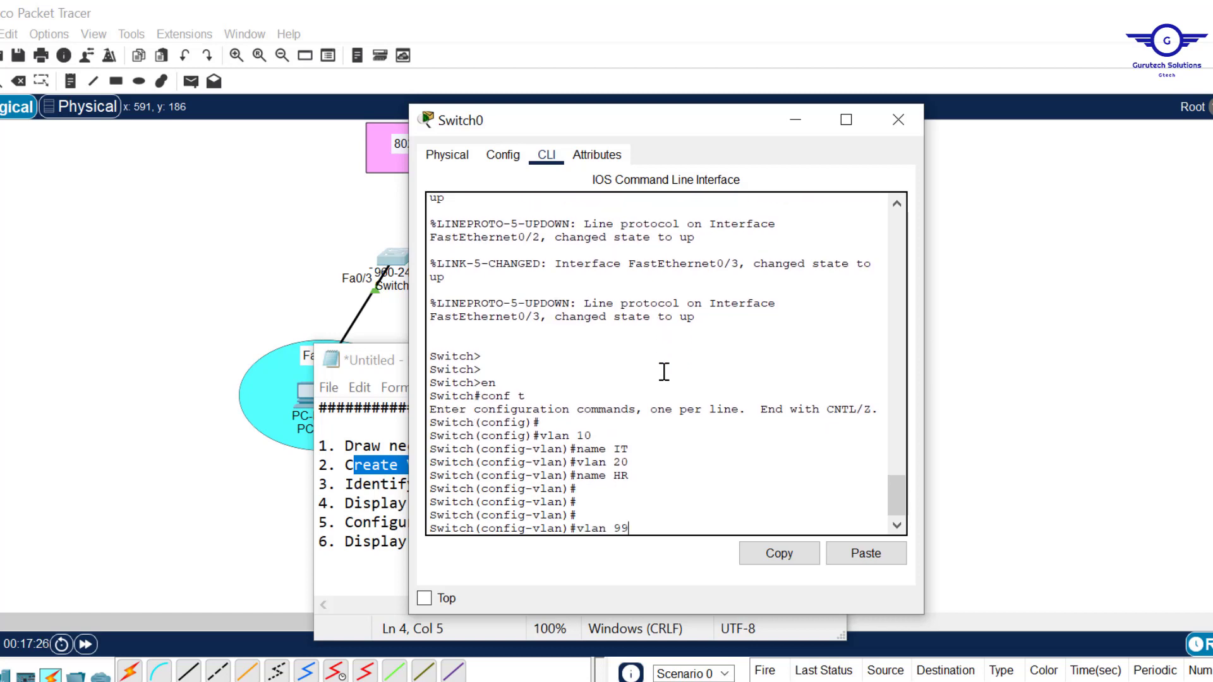
pyautogui.press('Return')
pyautogui.press('Up')
pyautogui.press('Up')
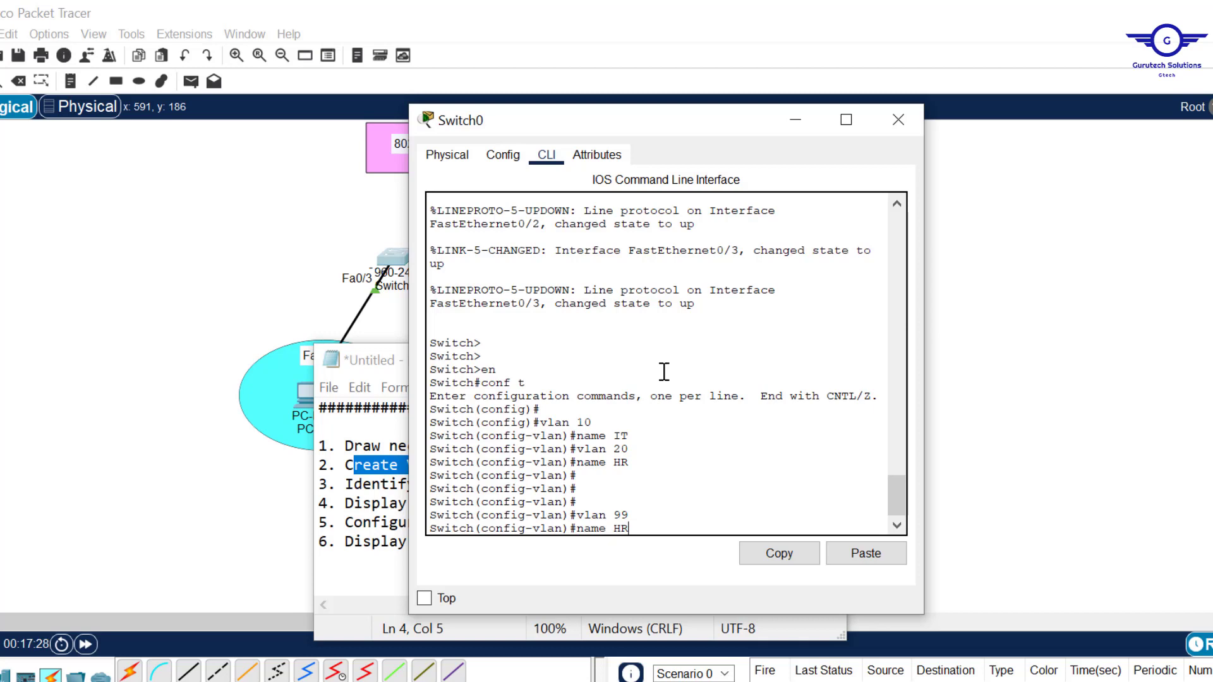
pyautogui.write('native')
pyautogui.press('Return')
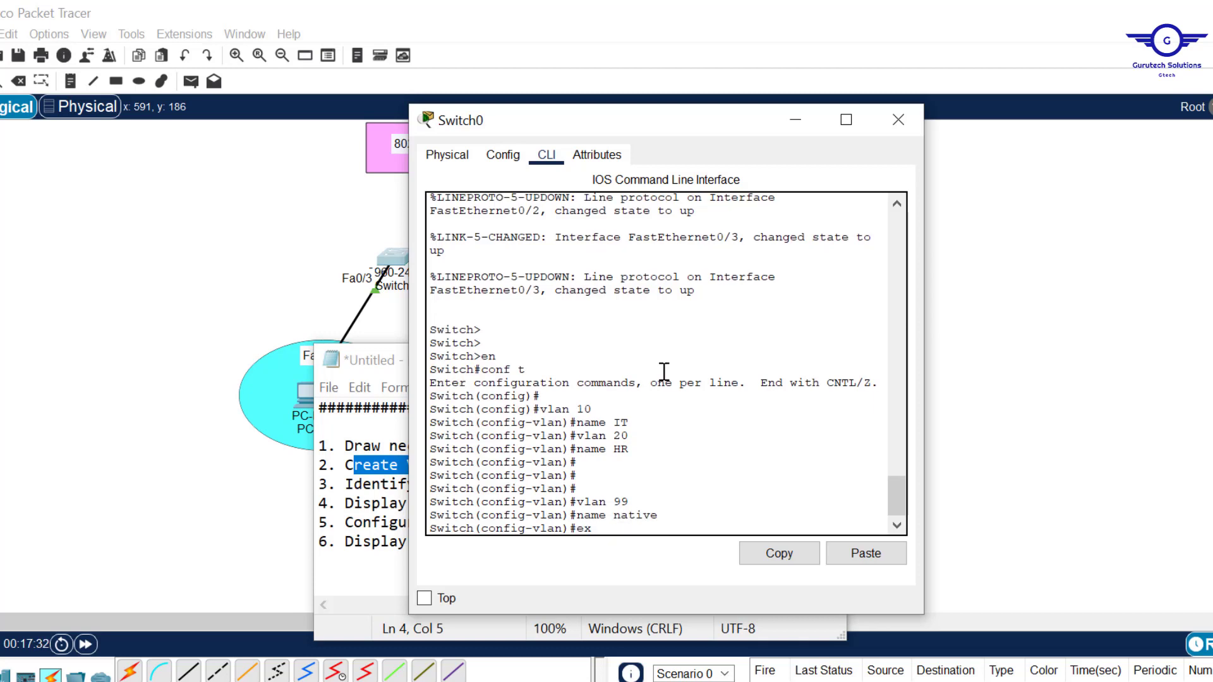
pyautogui.write('exit')
pyautogui.press('Return')
# - Display Switch0's VLAN table from configuration mode and examine the entries for VLANs 10, 20 and 99
pyautogui.press('Return')
pyautogui.press('Return')
pyautogui.press('Return')
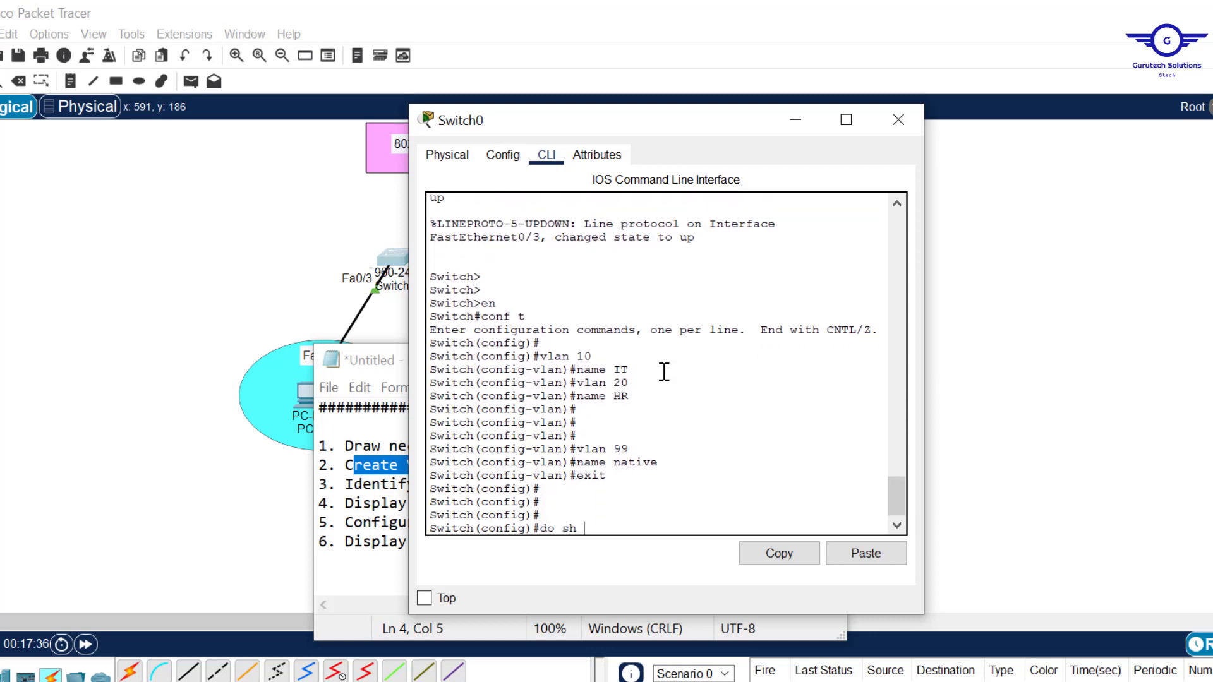
pyautogui.press('Return')
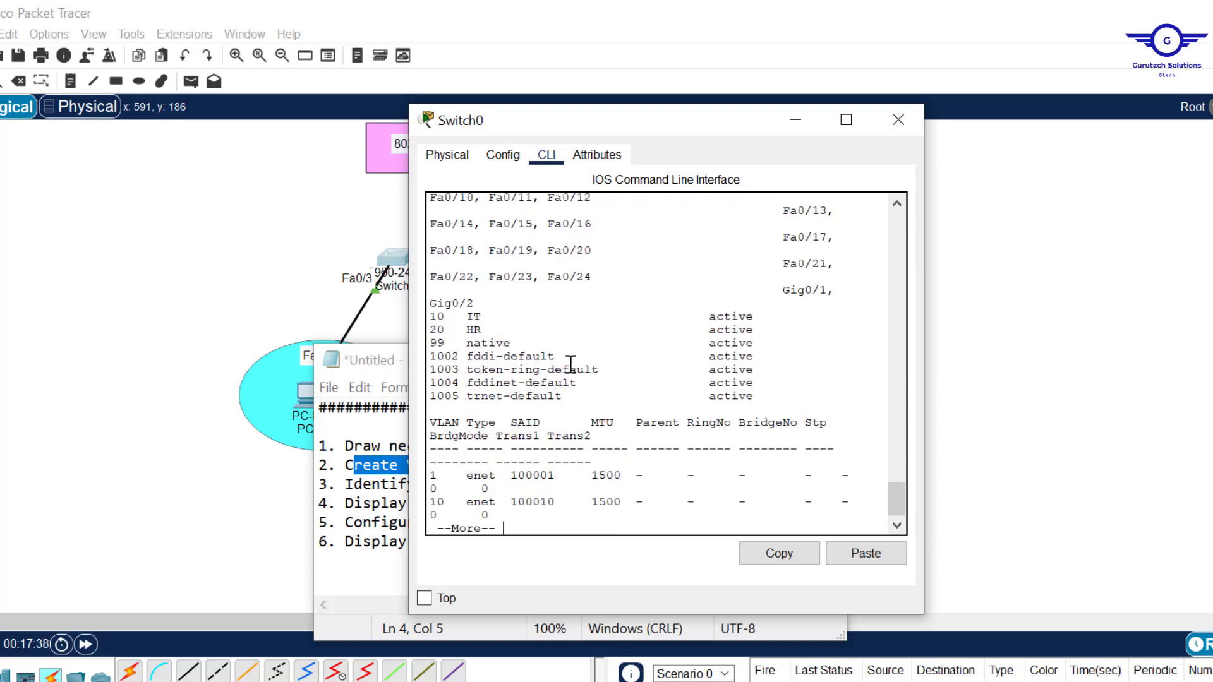
pyautogui.moveTo(431, 321); pyautogui.dragTo(758, 341)
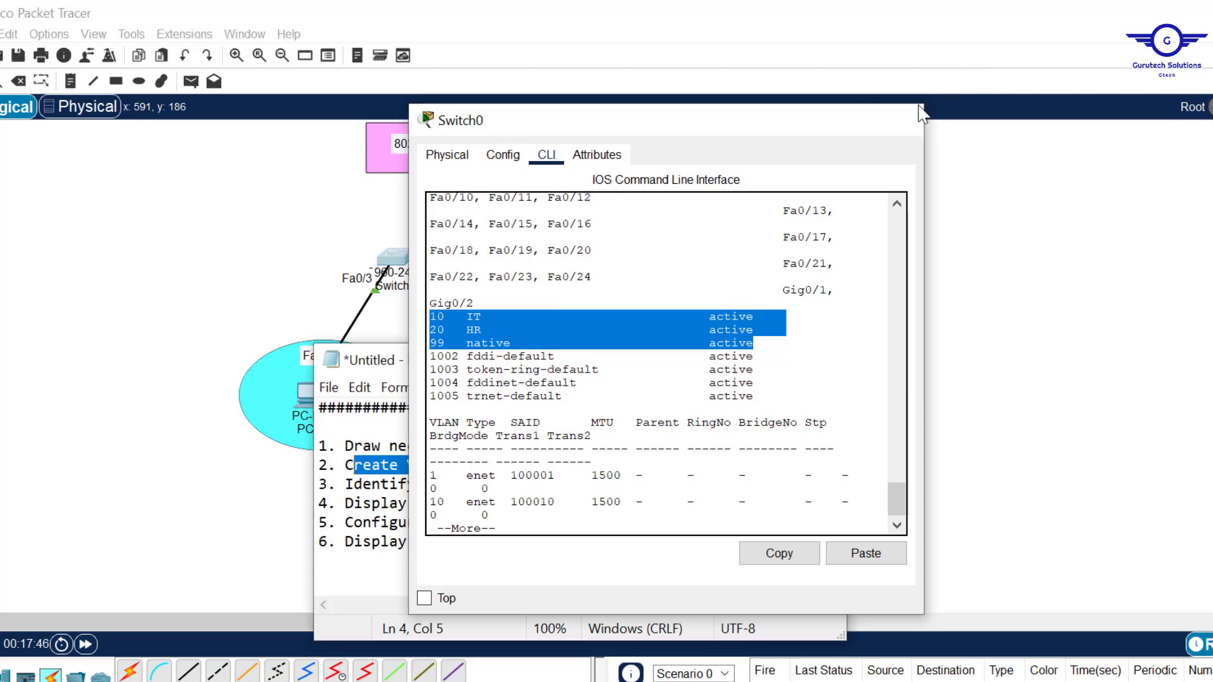
# - Switch from Switch0 to Switch1's command line and enter global configuration mode with en and conf t
pyautogui.click(898, 121)
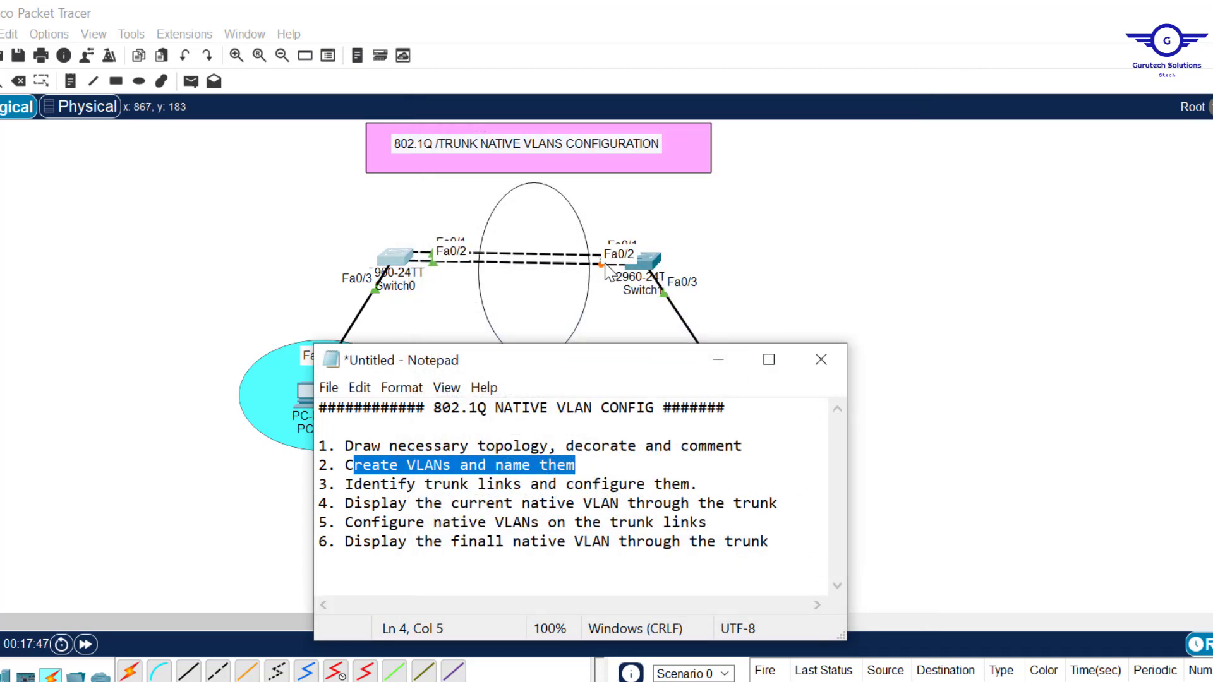
pyautogui.click(651, 258)
pyautogui.click(650, 257)
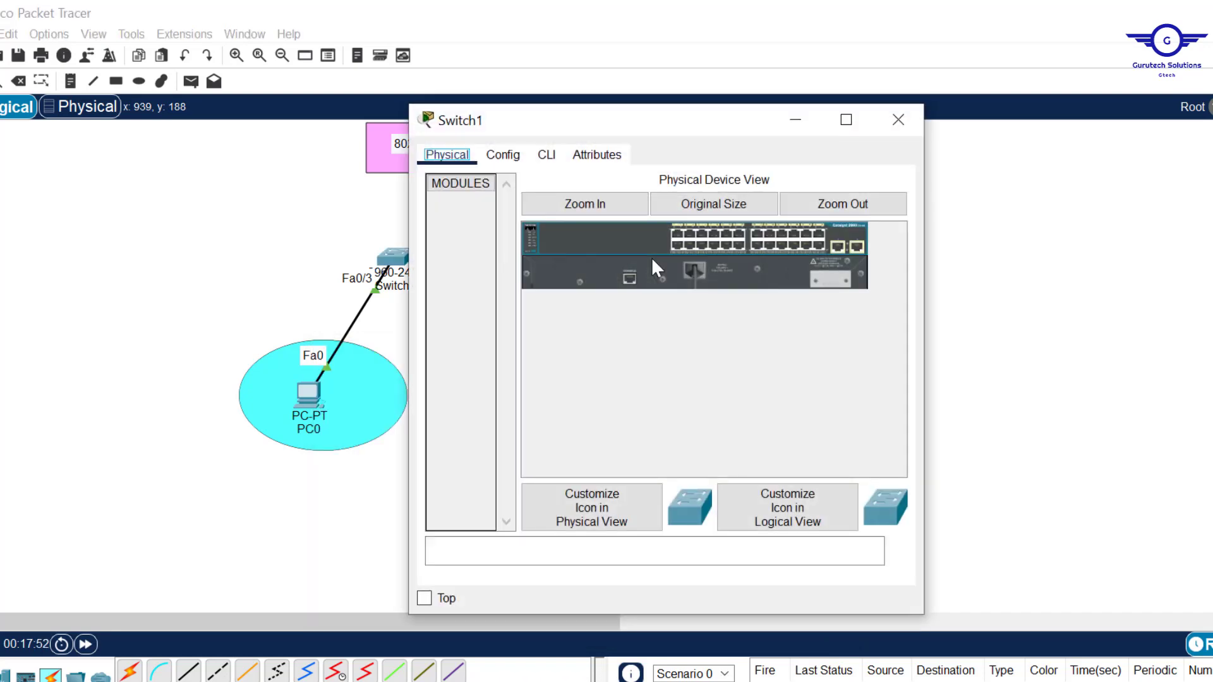
pyautogui.click(546, 155)
pyautogui.press('Return')
pyautogui.press('Return')
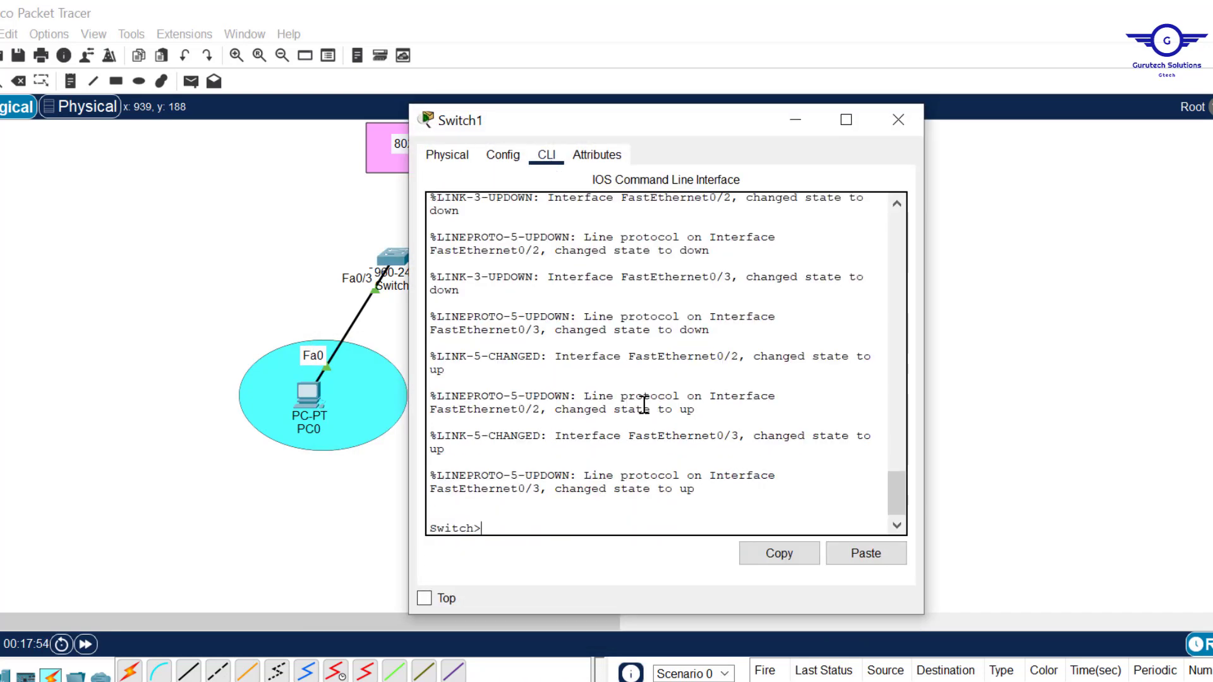
pyautogui.write('en')
pyautogui.press('Return')
pyautogui.write('co')
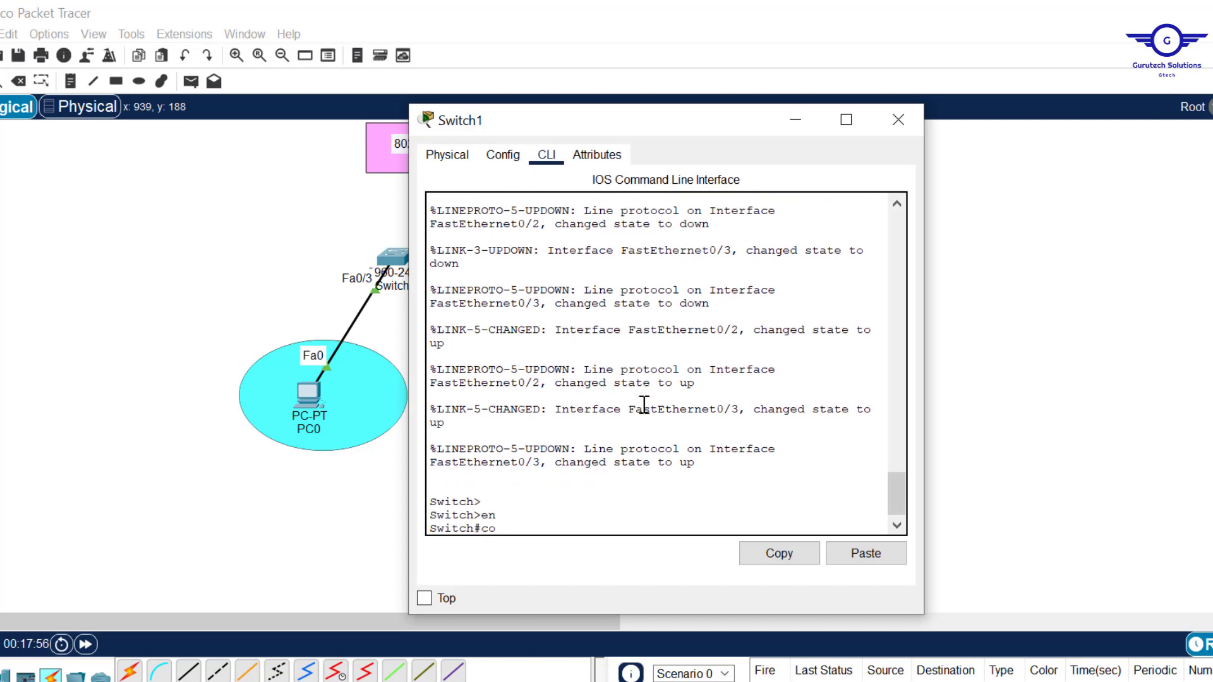
pyautogui.write('nf t')
pyautogui.press('Return')
pyautogui.press('Return')
pyautogui.press('Return')
# - Create VLAN 10 on Switch1 and name it IT
pyautogui.write('v')
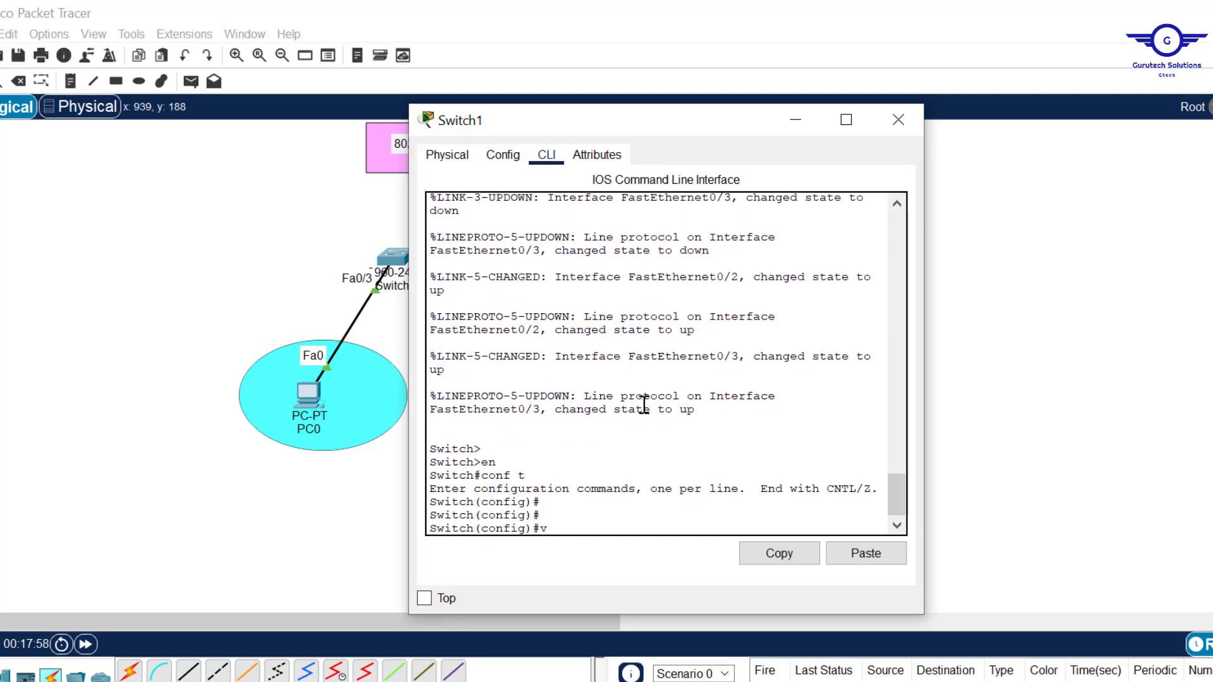
pyautogui.write('lan 10')
pyautogui.press('Return')
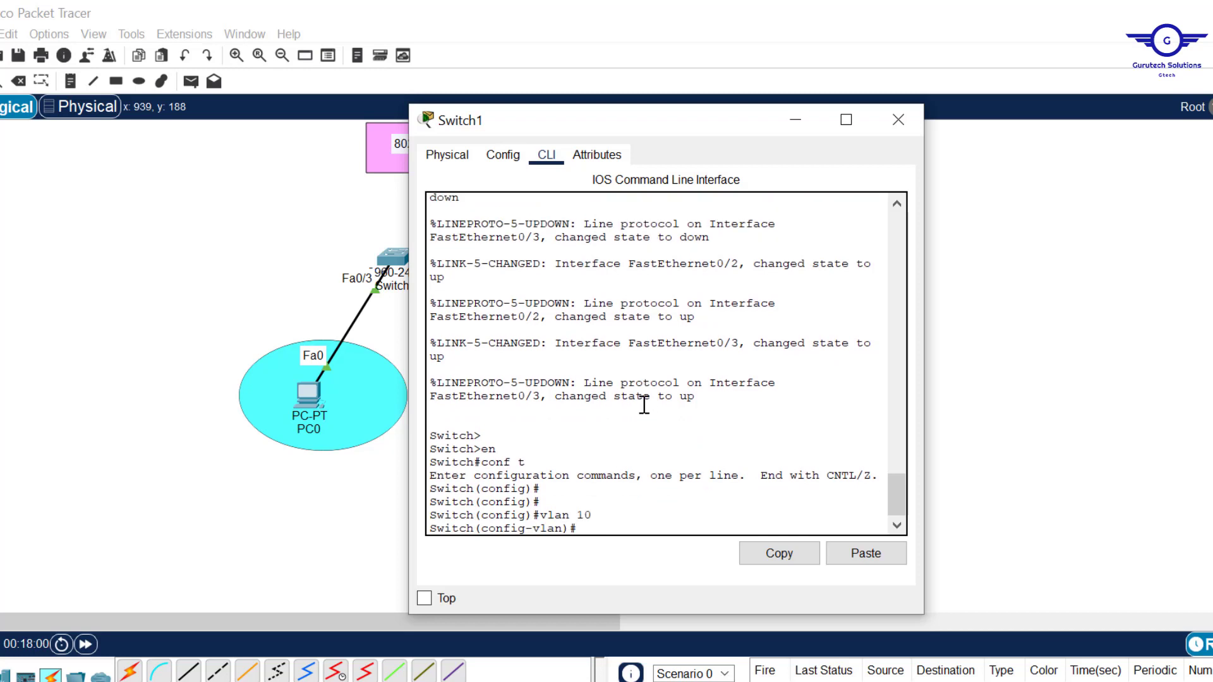
pyautogui.write('name IT')
pyautogui.press('Return')
# - Create VLAN 20 on Switch1 and name it HR
pyautogui.press('Up')
pyautogui.press('Up')
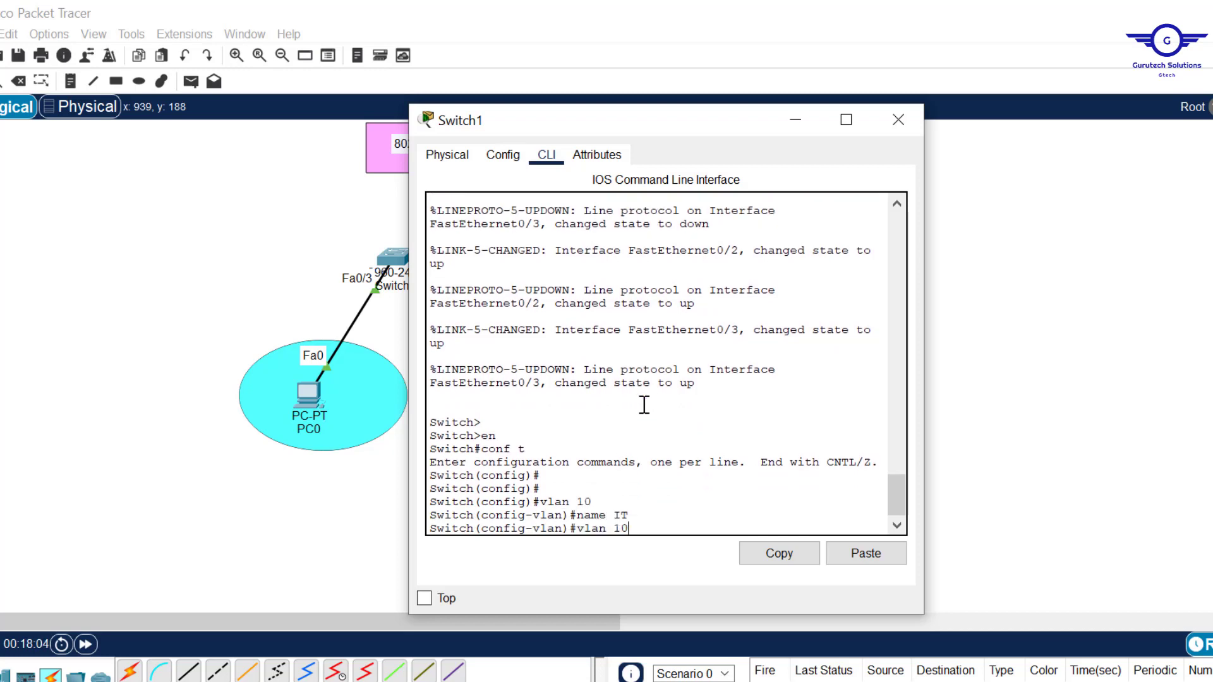
pyautogui.write('2')
pyautogui.press('Return')
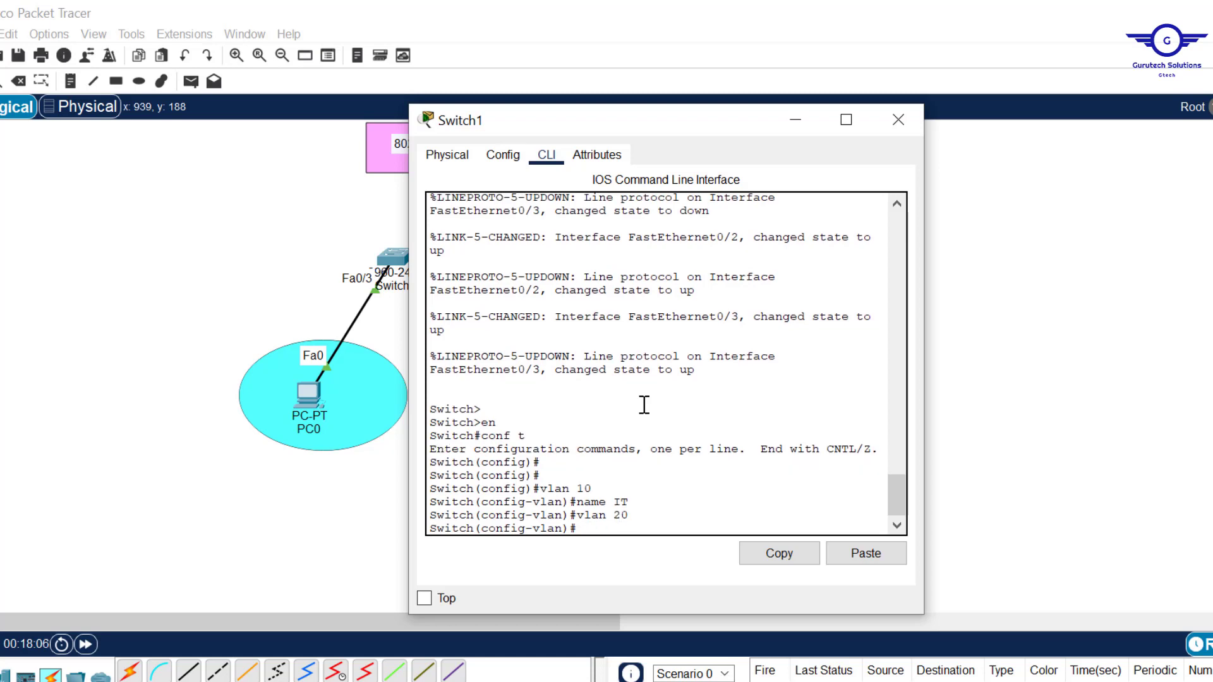
pyautogui.press('Up')
pyautogui.press('Up')
pyautogui.press('Return')
pyautogui.press('Return')
pyautogui.press('Return')
pyautogui.press('Return')
# - Create VLAN 99 on Switch1, name it native, and return to global configuration mode with ex
pyautogui.press('Up')
pyautogui.press('Up')
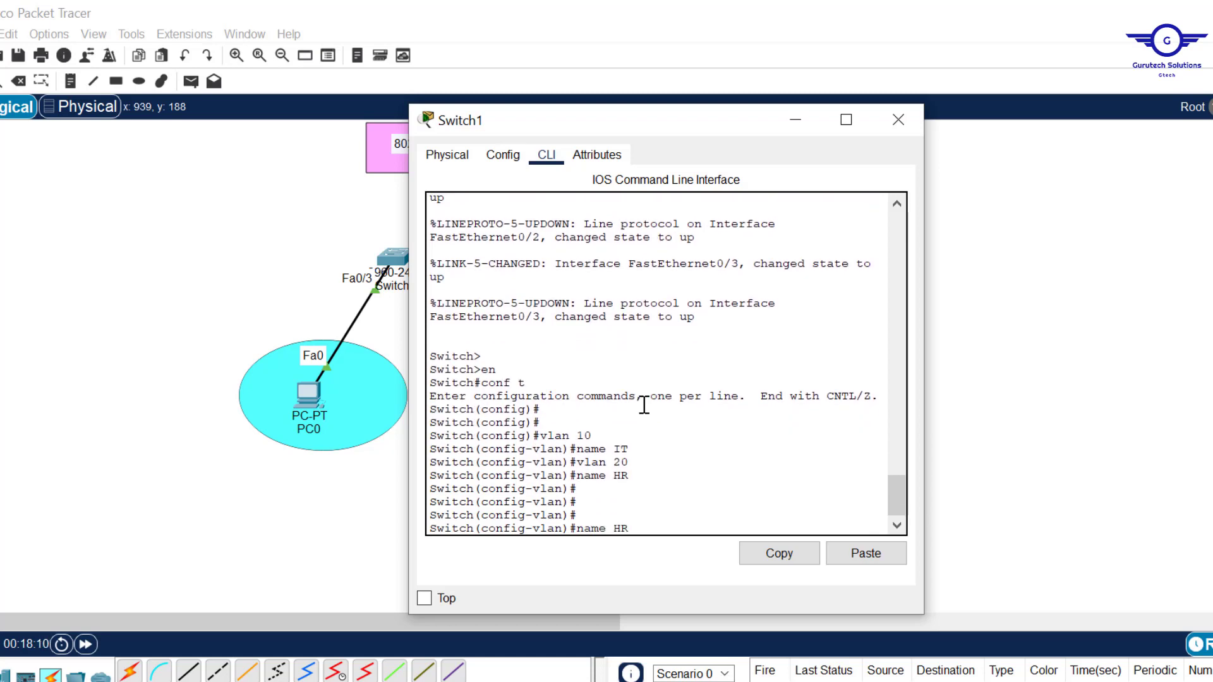
pyautogui.press('BackSpace')
pyautogui.write('99')
pyautogui.press('Return')
pyautogui.press('Up')
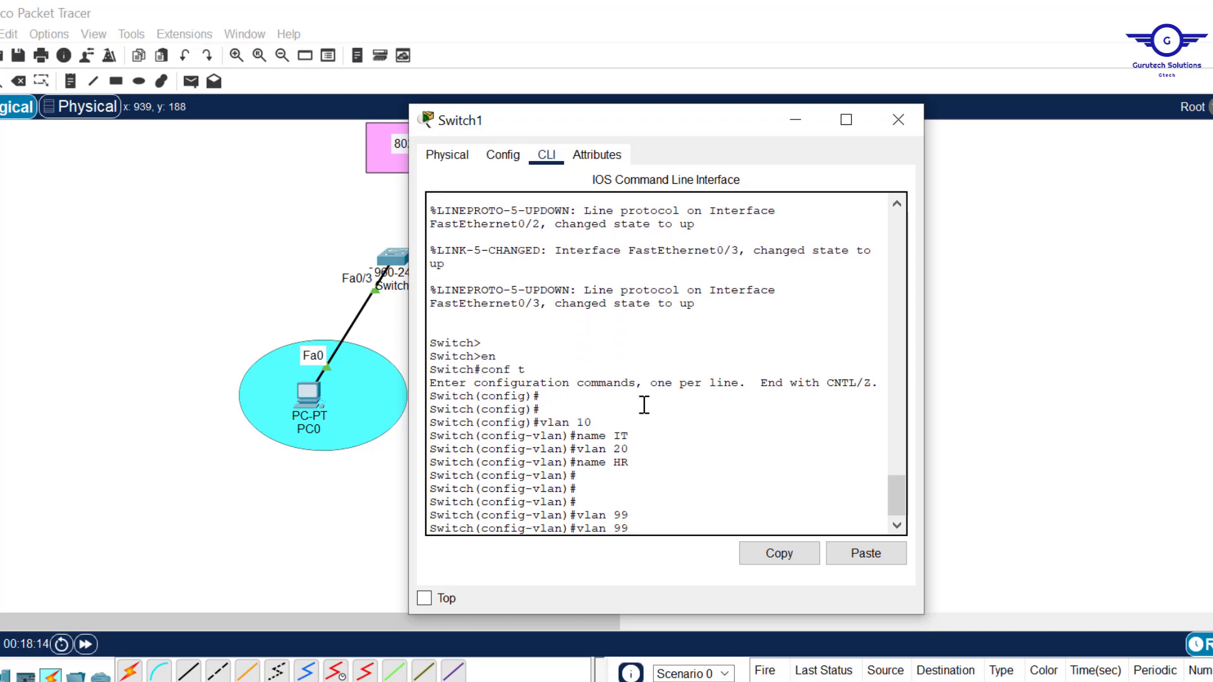
pyautogui.press('Up')
pyautogui.write('native')
pyautogui.press('Return')
pyautogui.write('e')
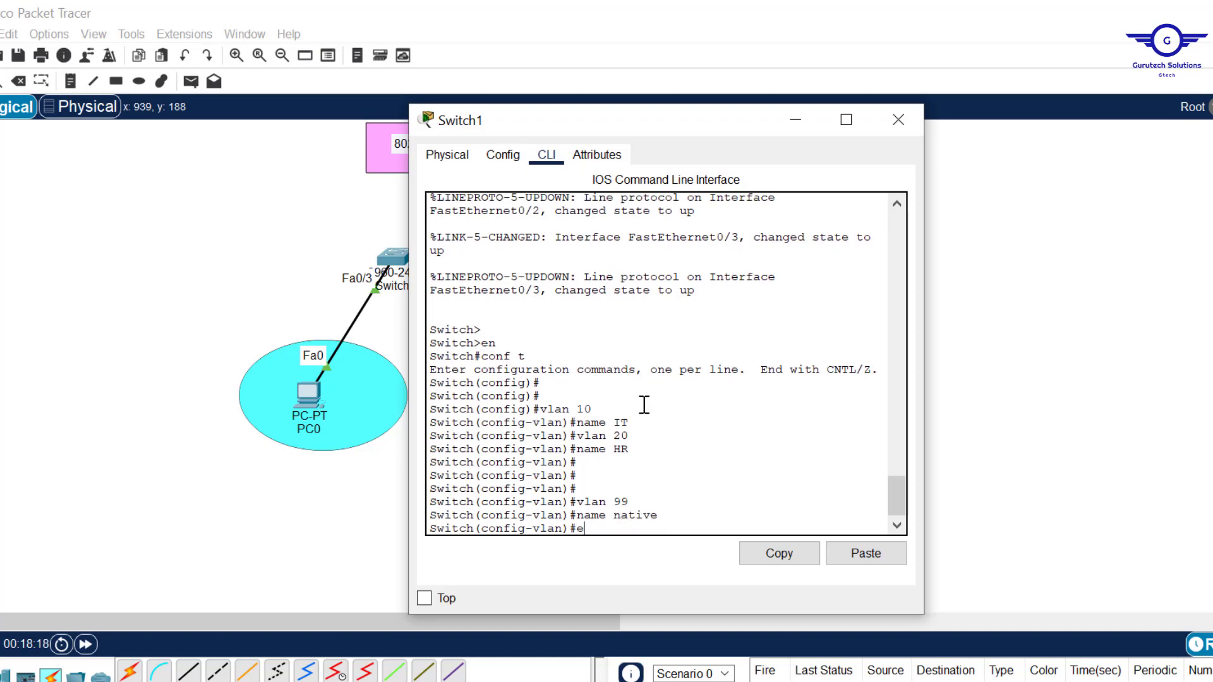
pyautogui.write('x')
pyautogui.press('Return')
pyautogui.press('Return')
pyautogui.press('Return')
pyautogui.press('Return')
pyautogui.press('Return')
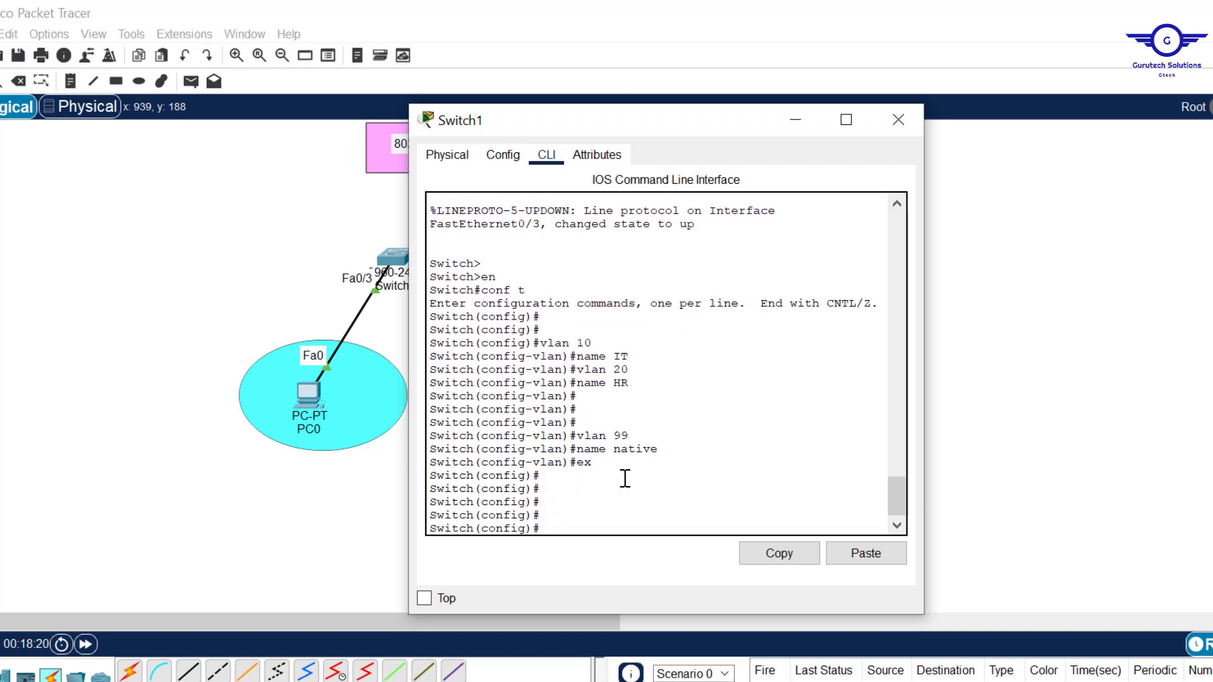
# - Check the "Identify trunk links and configure them" task in the Notepad list and return to the Packet Tracer topology
pyautogui.hotkey('alt', 'Tab')
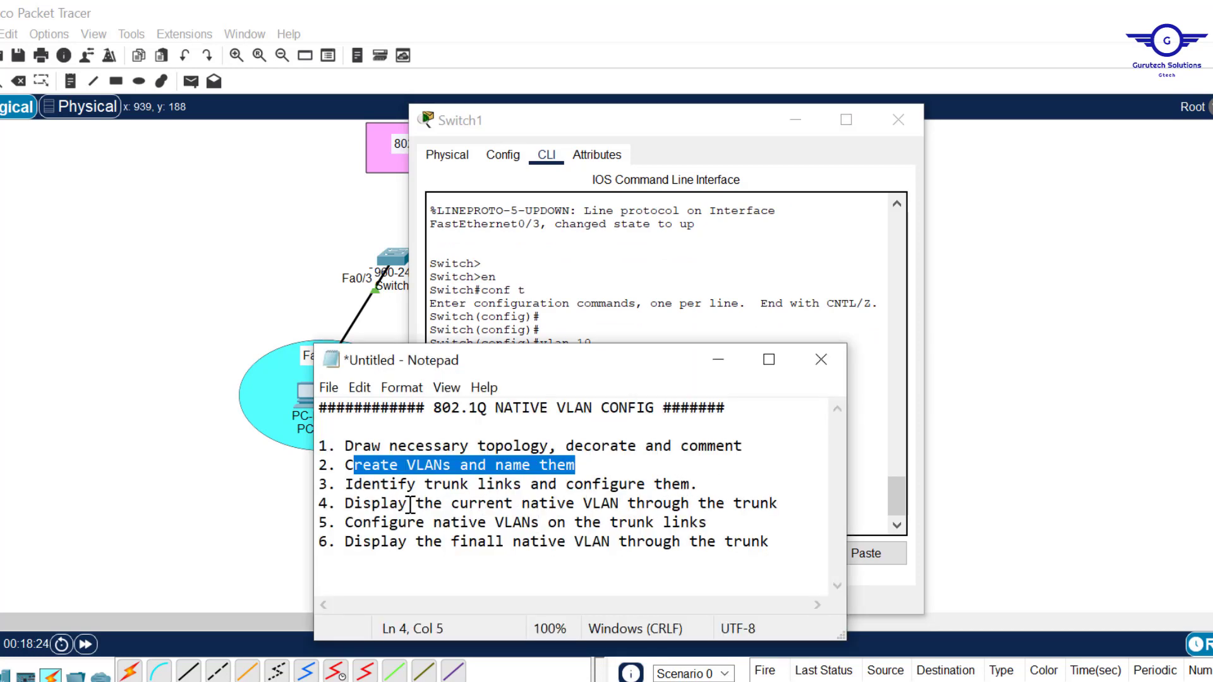
pyautogui.click(701, 484)
pyautogui.click(1025, 265)
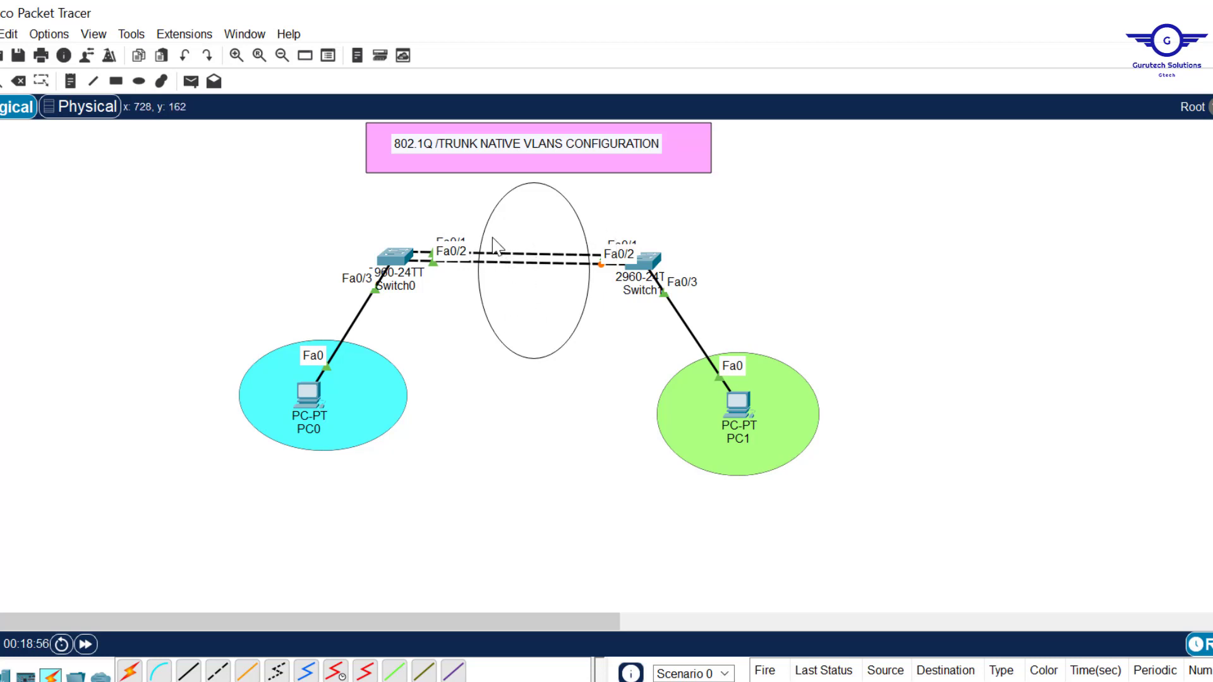
# - Open Switch0's command line, leave the paged VLAN listing, and enter interface range configuration with int range fa0/1-2
pyautogui.click(394, 256)
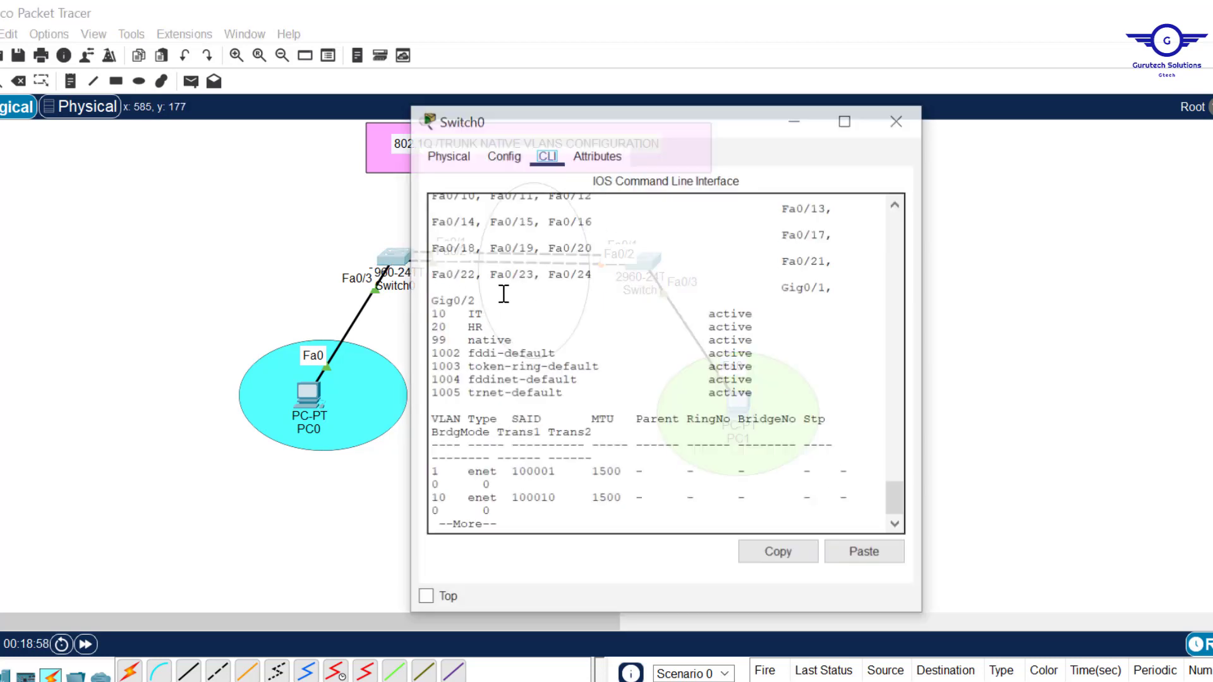
pyautogui.press('space')
pyautogui.press('Return')
pyautogui.press('Return')
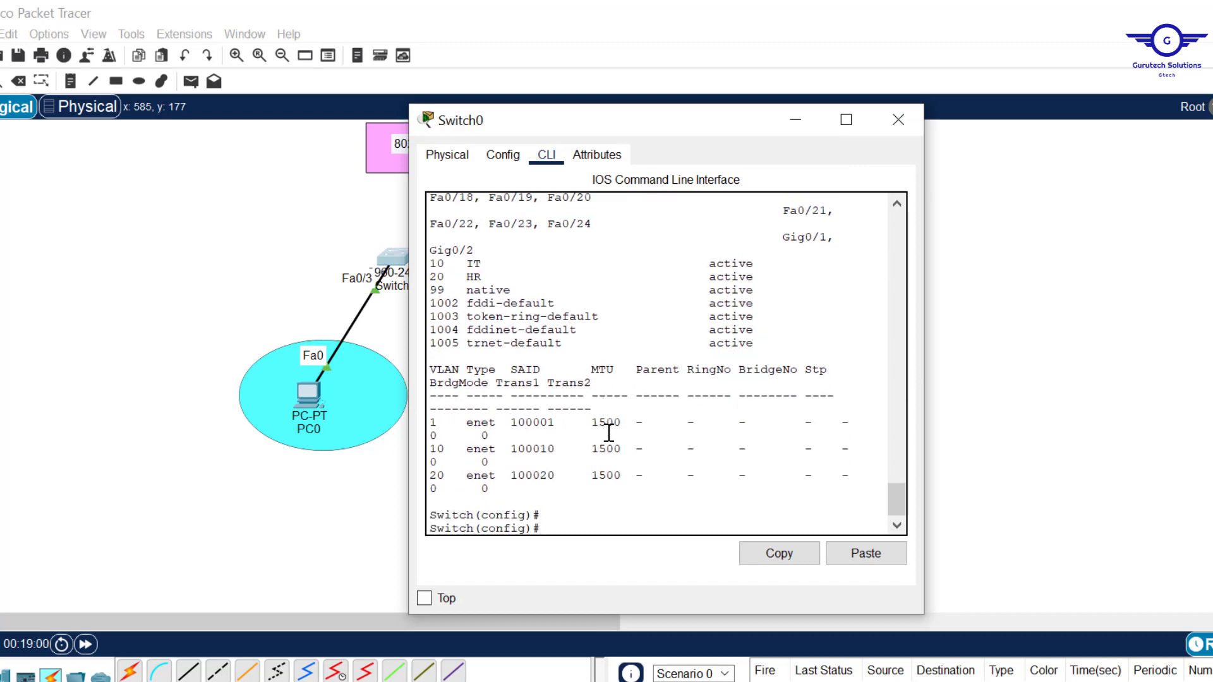
pyautogui.write('int range fa0/')
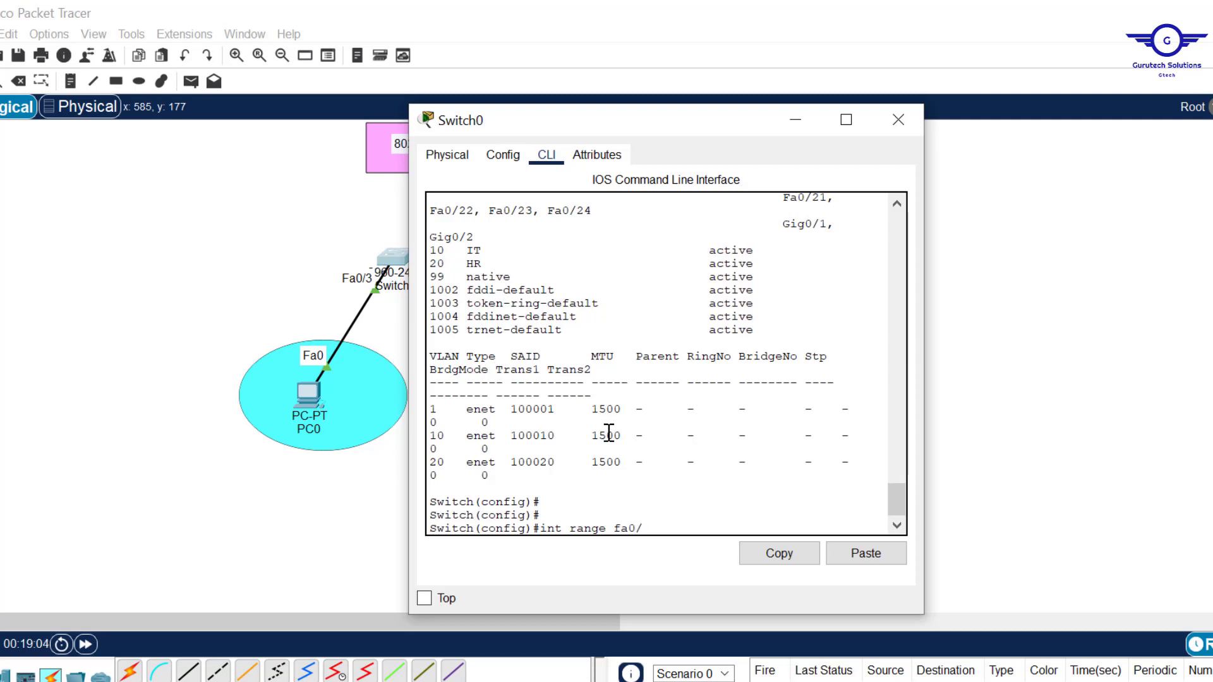
pyautogui.press('Return')
pyautogui.press('Return')
pyautogui.press('Return')
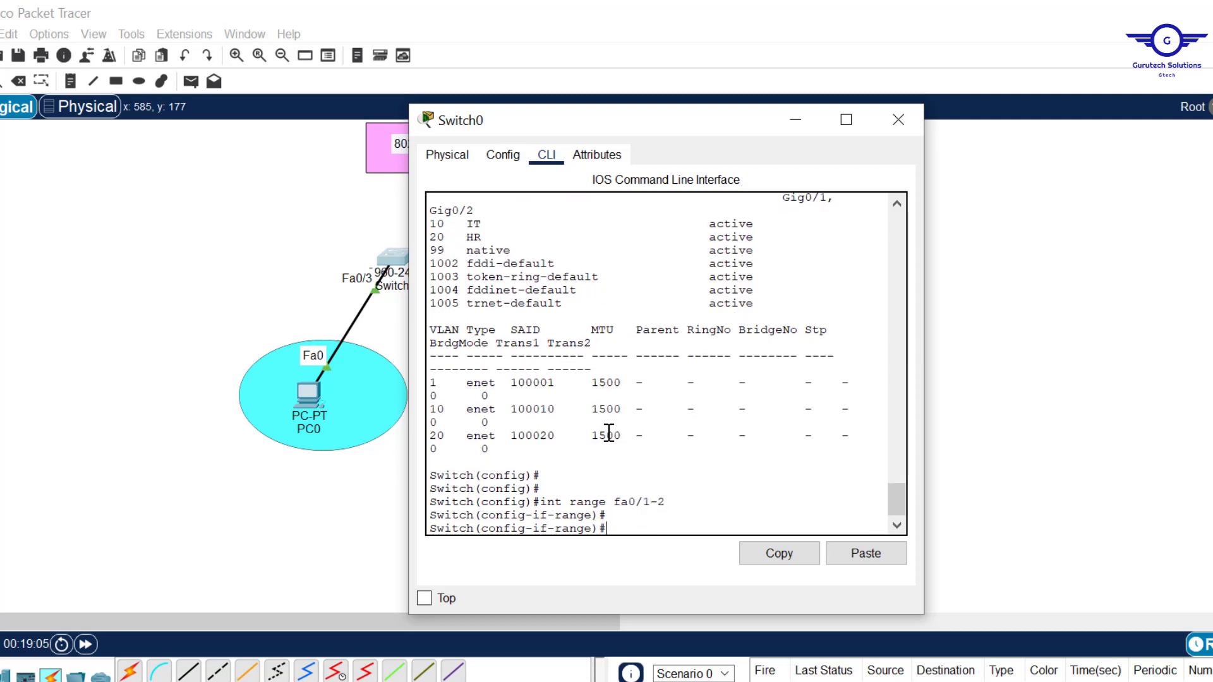
pyautogui.moveTo(573, 488); pyautogui.dragTo(665, 488)
pyautogui.click(657, 508)
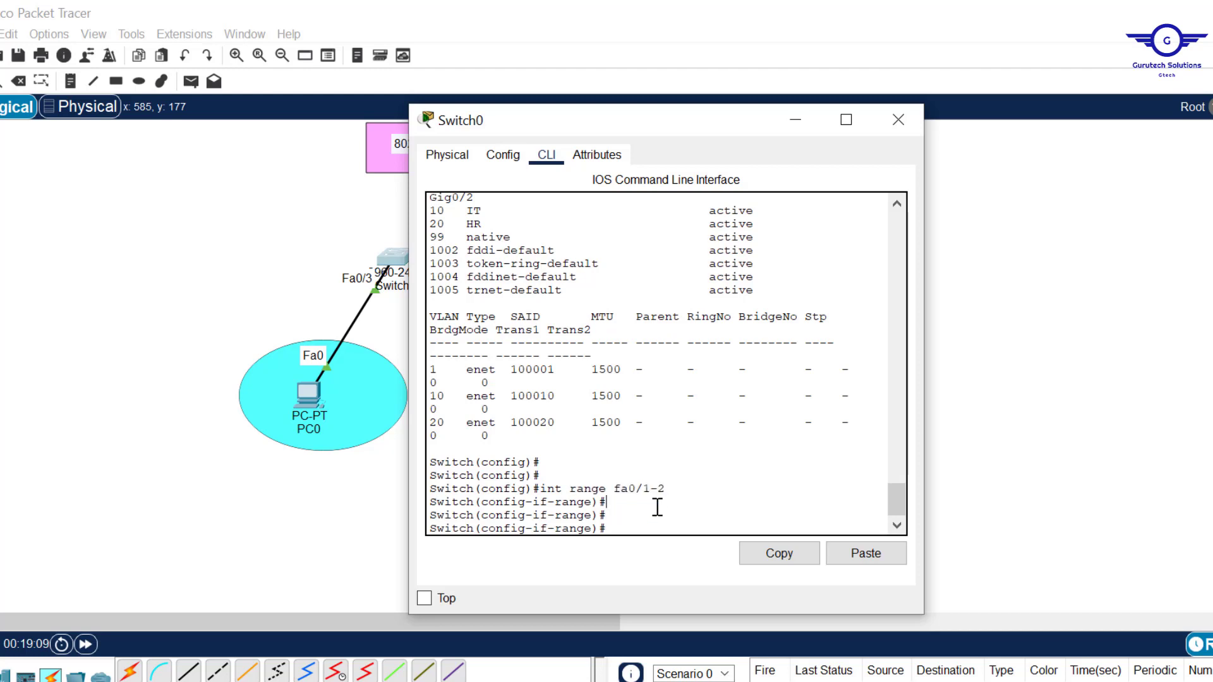
# - Set Switch0's selected interfaces to trunk with switchport mode trunk, and return to global configuration mode with ex
pyautogui.write('swit')
pyautogui.press('Tab')
pyautogui.write('m')
pyautogui.press('Tab')
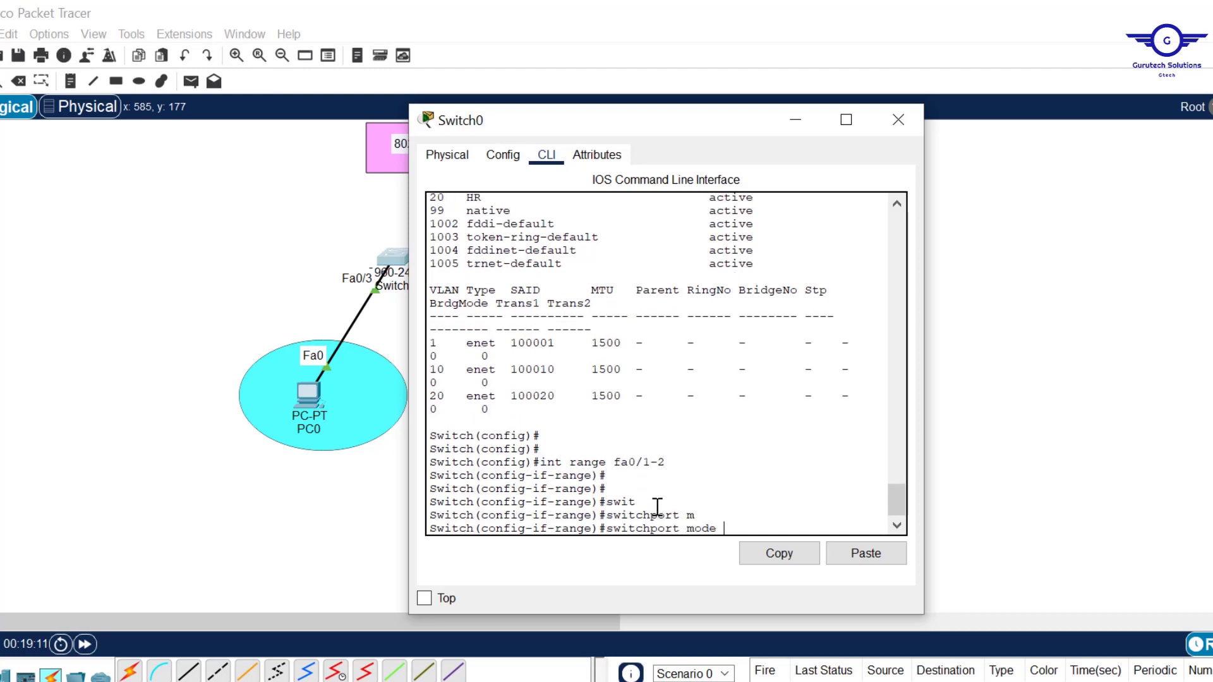
pyautogui.write('tr')
pyautogui.press('Tab')
pyautogui.press('Return')
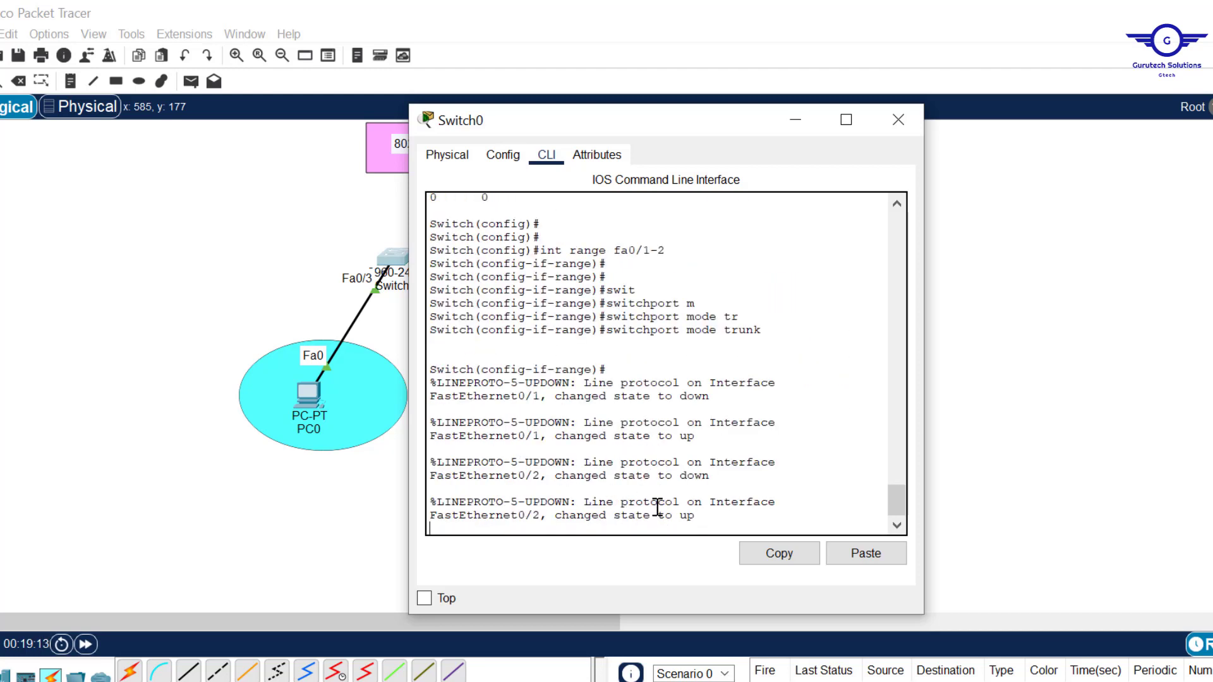
pyautogui.write('ex')
pyautogui.press('Return')
pyautogui.press('Return')
pyautogui.press('Return')
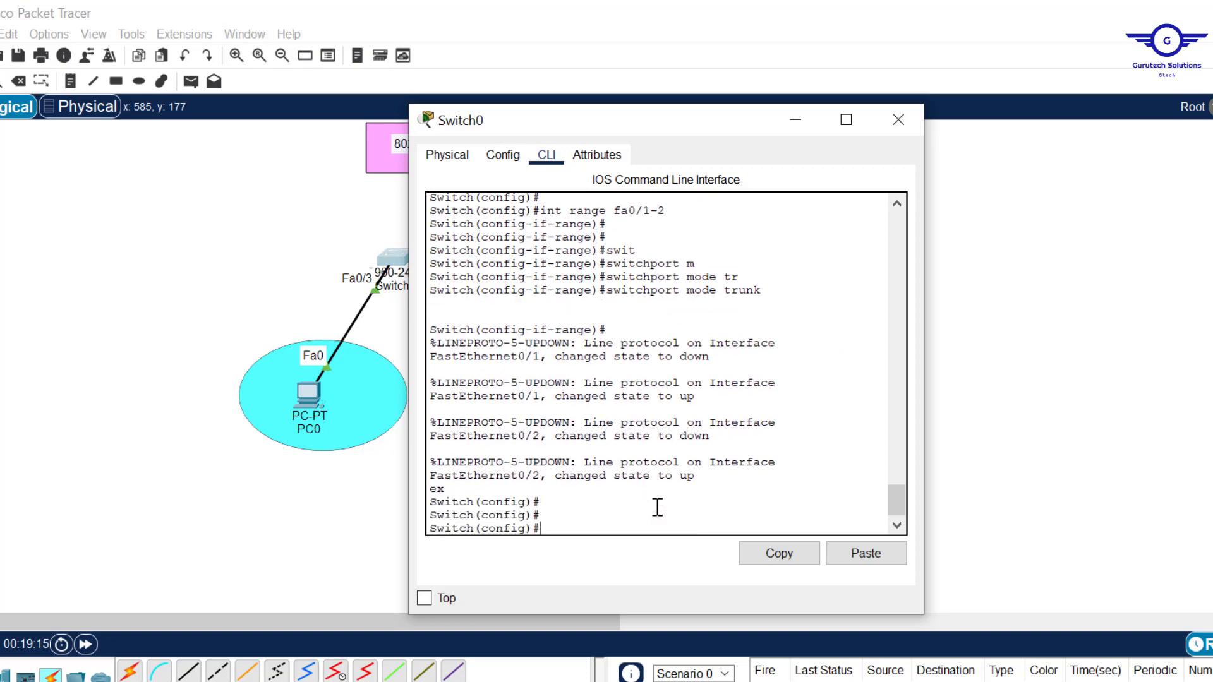
# - Switch to Switch1's command line and enter interface range configuration with int range fa0/1-2
pyautogui.click(922, 122)
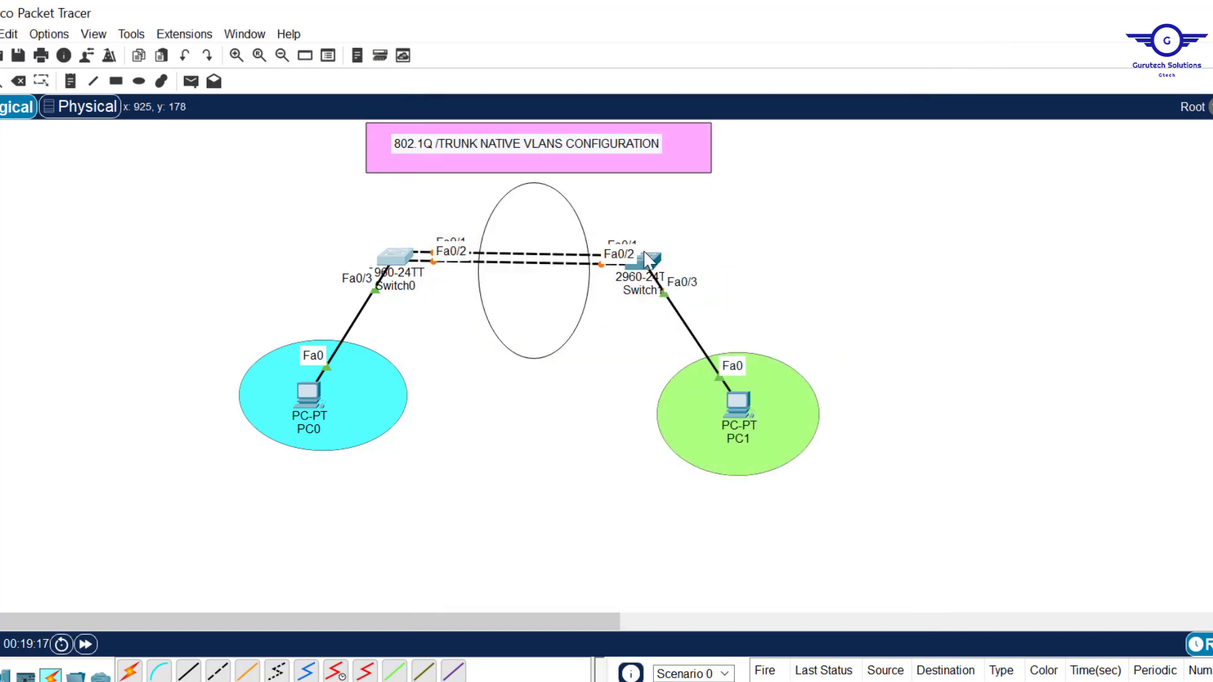
pyautogui.click(648, 262)
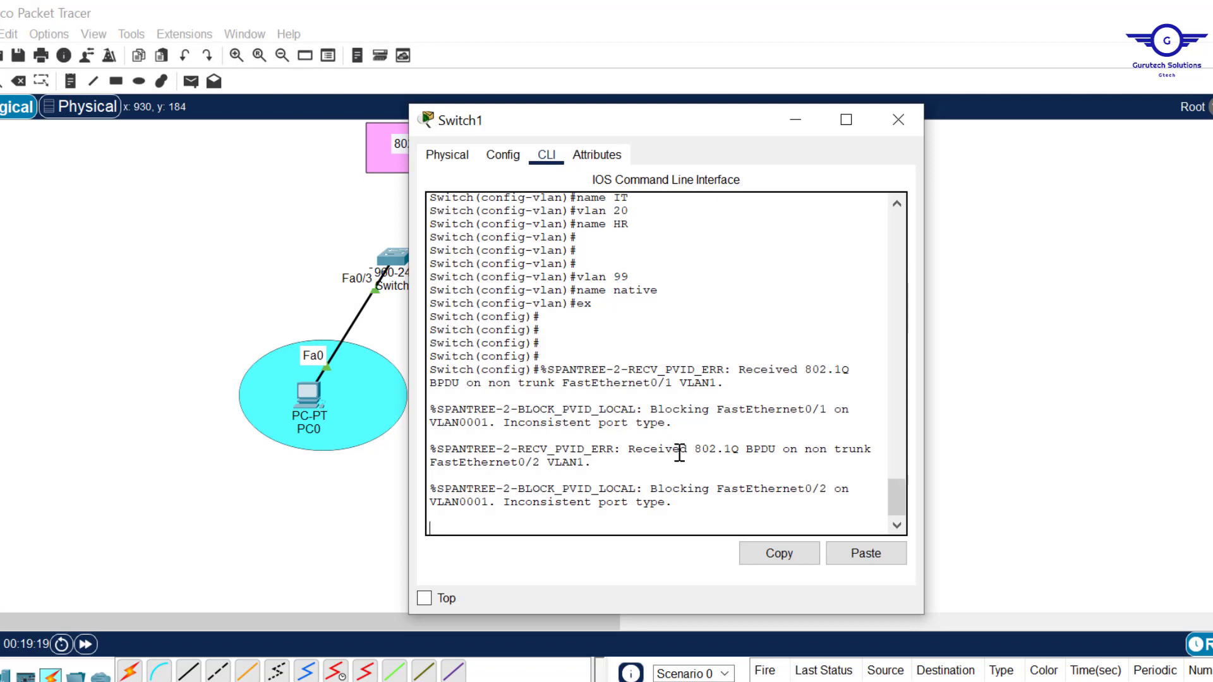
pyautogui.press('Return')
pyautogui.press('Return')
pyautogui.press('Return')
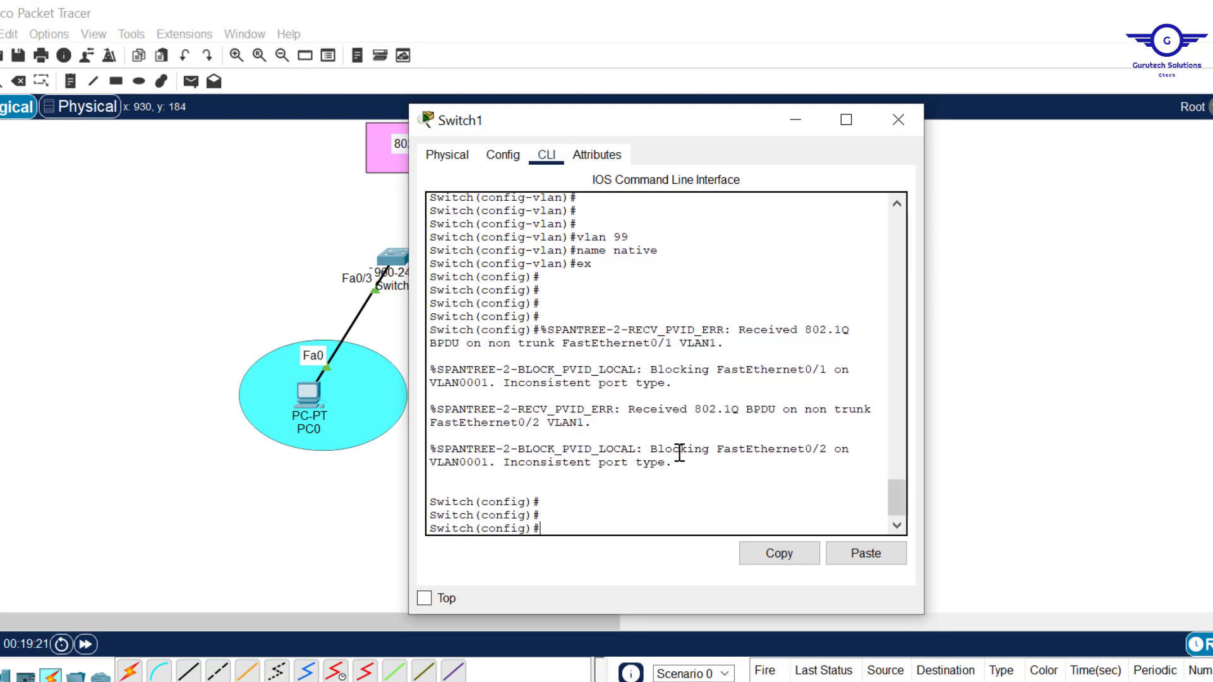
pyautogui.write('int range fa0/1-2')
pyautogui.press('Return')
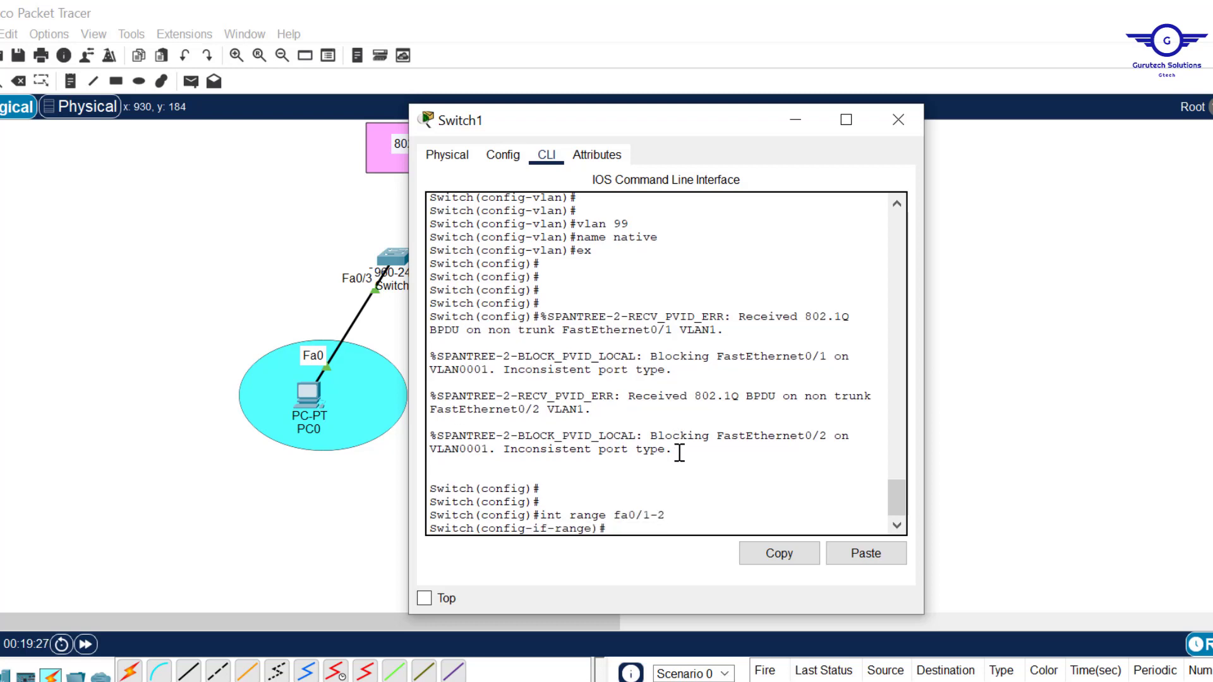
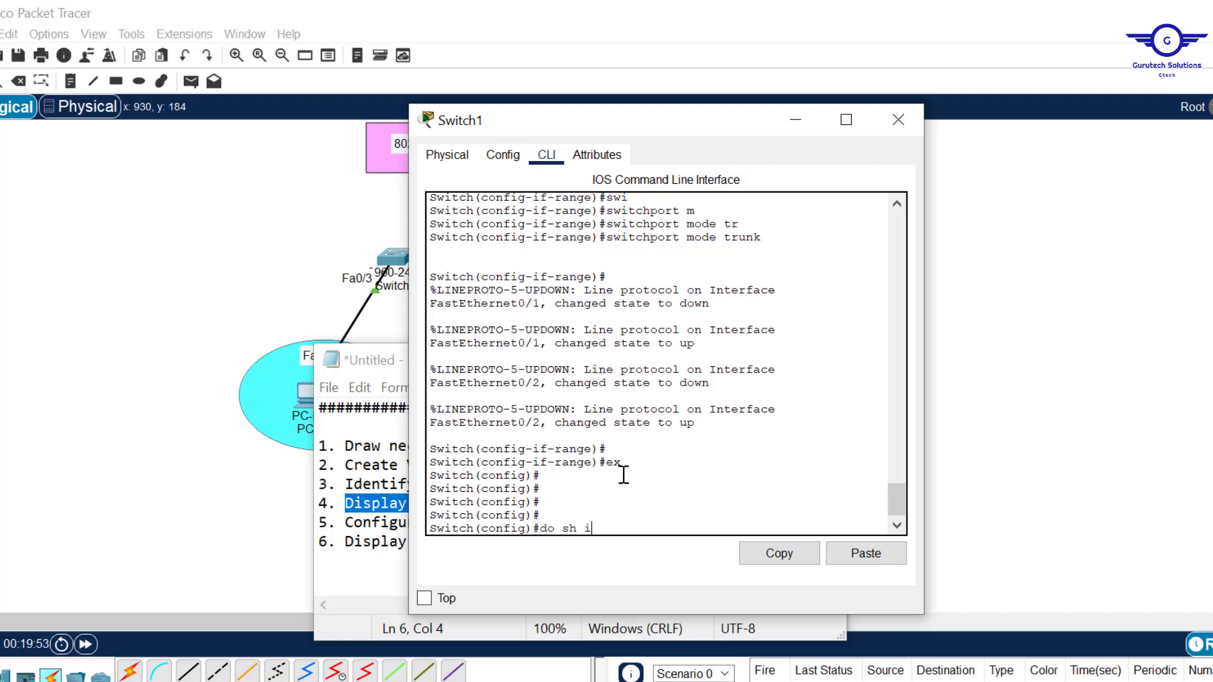
# - Display Switch1's trunk interfaces with do sh int trunk and examine the native VLAN of Fa0/1 and Fa0/2
pyautogui.write('do sh int trunk')
pyautogui.press('Return')
pyautogui.press('Return')
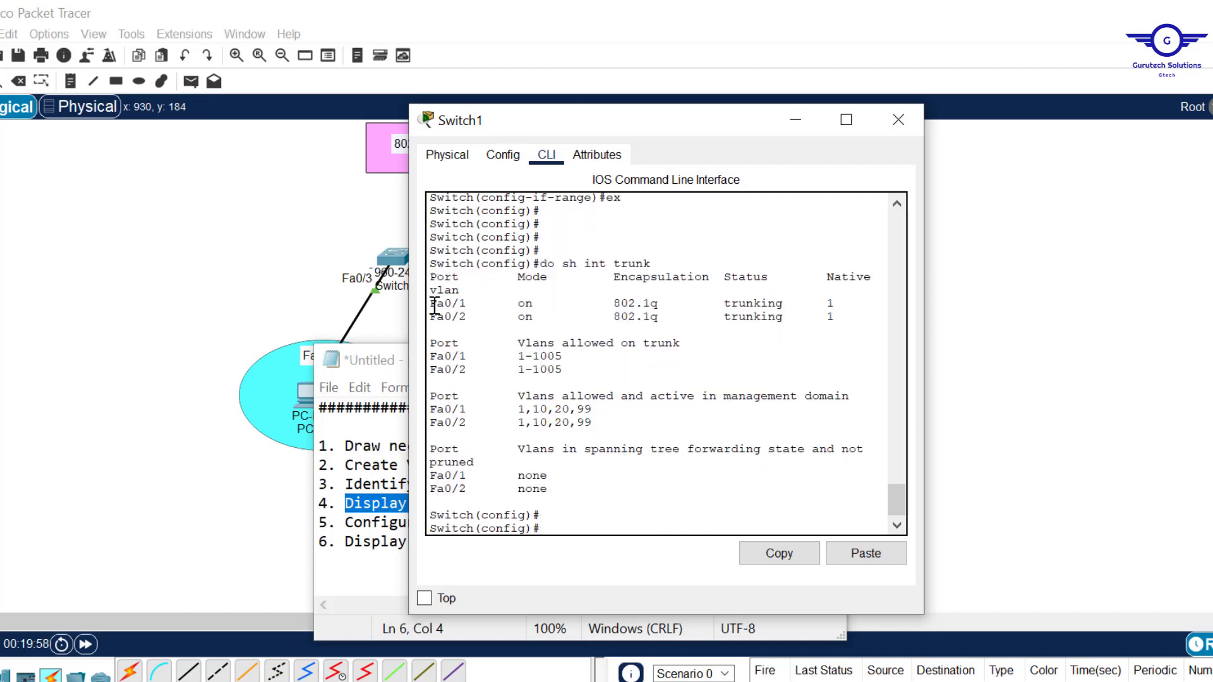
pyautogui.moveTo(430, 302); pyautogui.dragTo(847, 317)
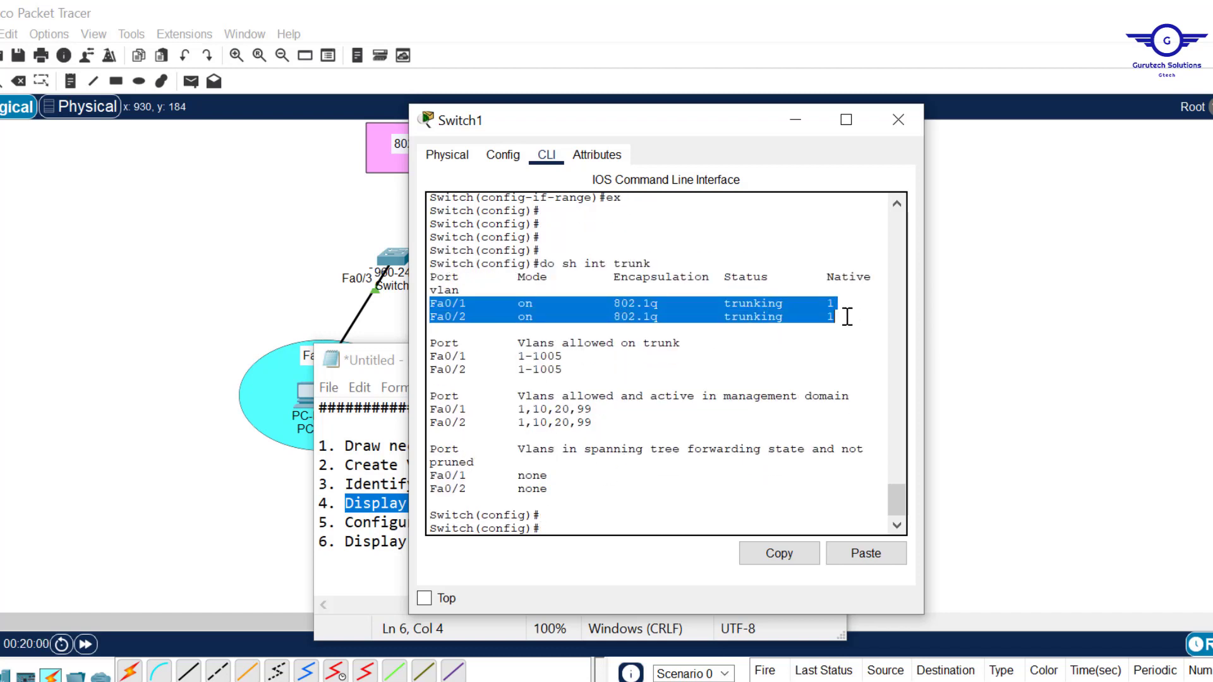
# - Switch to Switching.pptx in PowerPoint and read the Native VLAN slide's points on the default VLAN and frame tagging over trunk ports
pyautogui.click(841, 312)
pyautogui.doubleClick(831, 304)
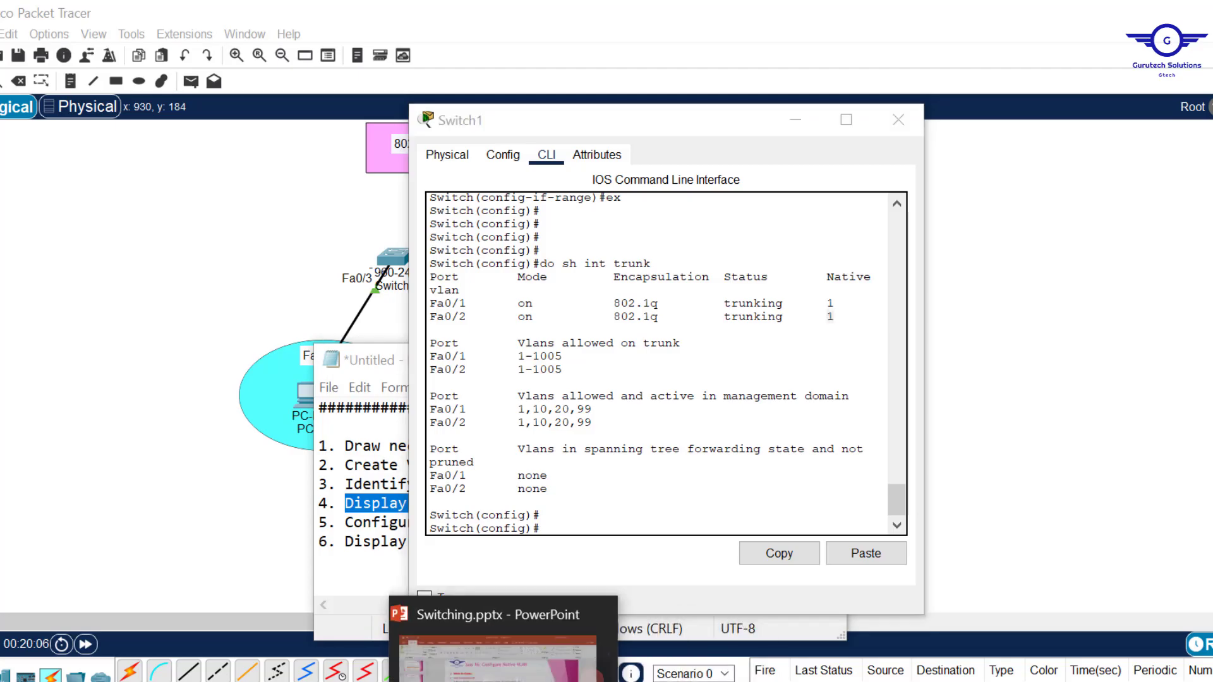
pyautogui.click(506, 657)
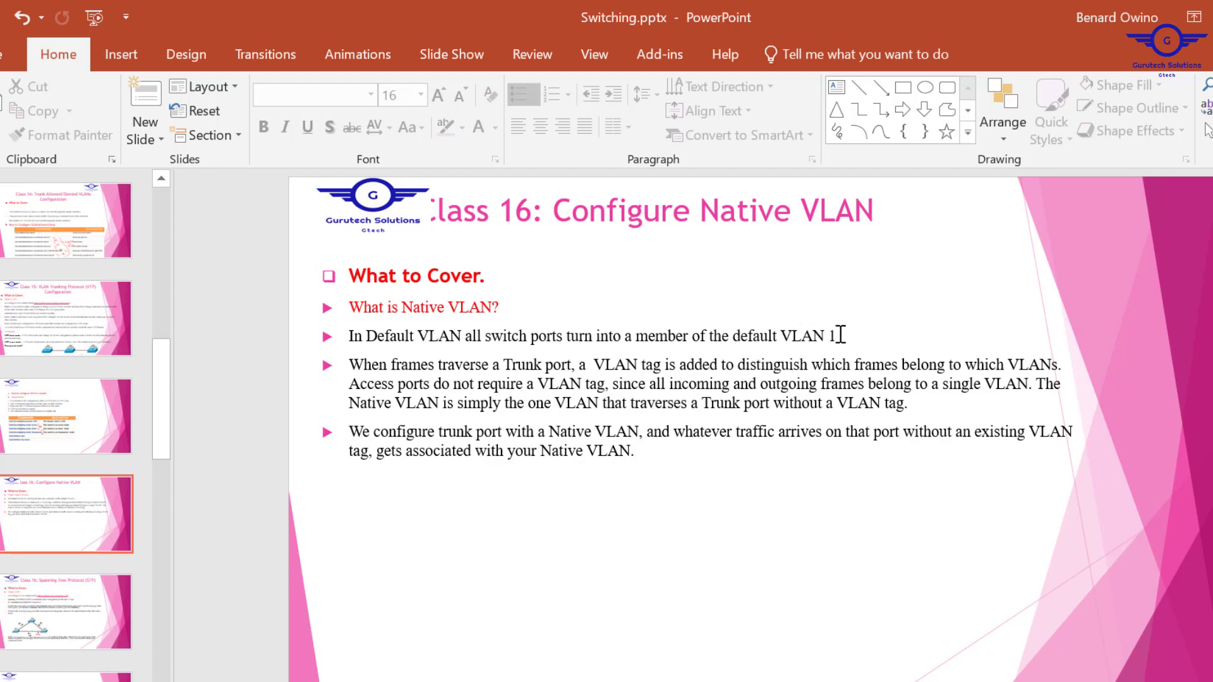
pyautogui.moveTo(840, 335); pyautogui.dragTo(793, 337)
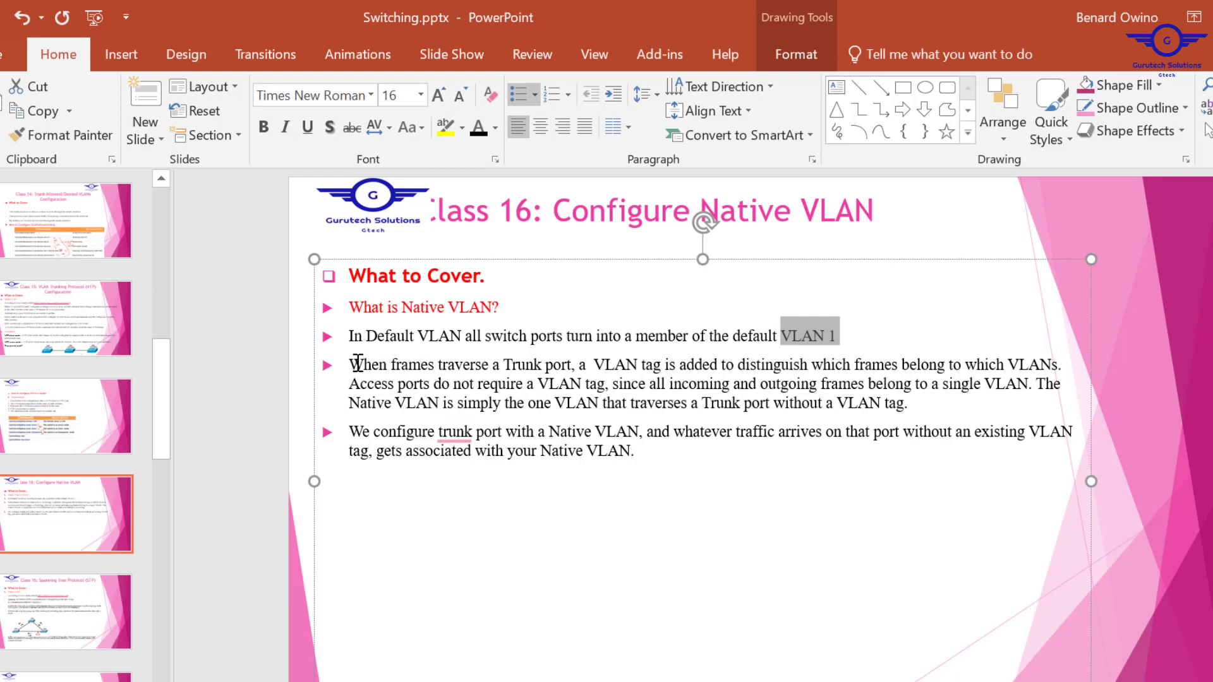
pyautogui.moveTo(351, 365); pyautogui.dragTo(966, 368)
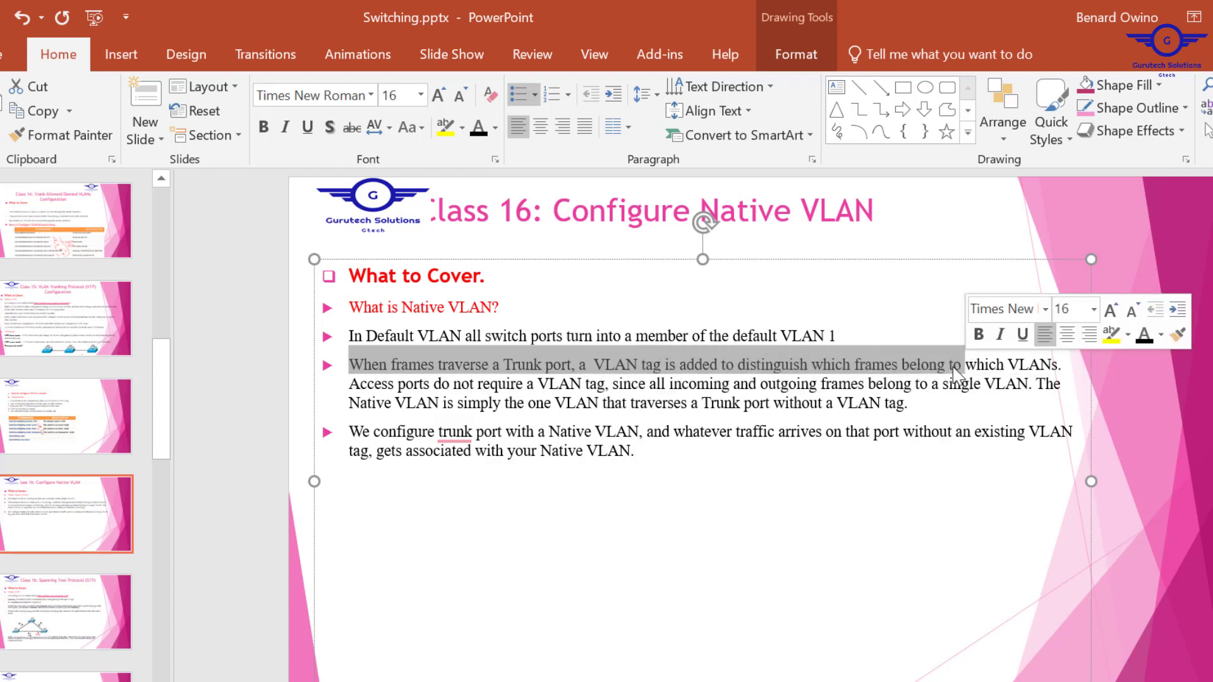
pyautogui.click(925, 380)
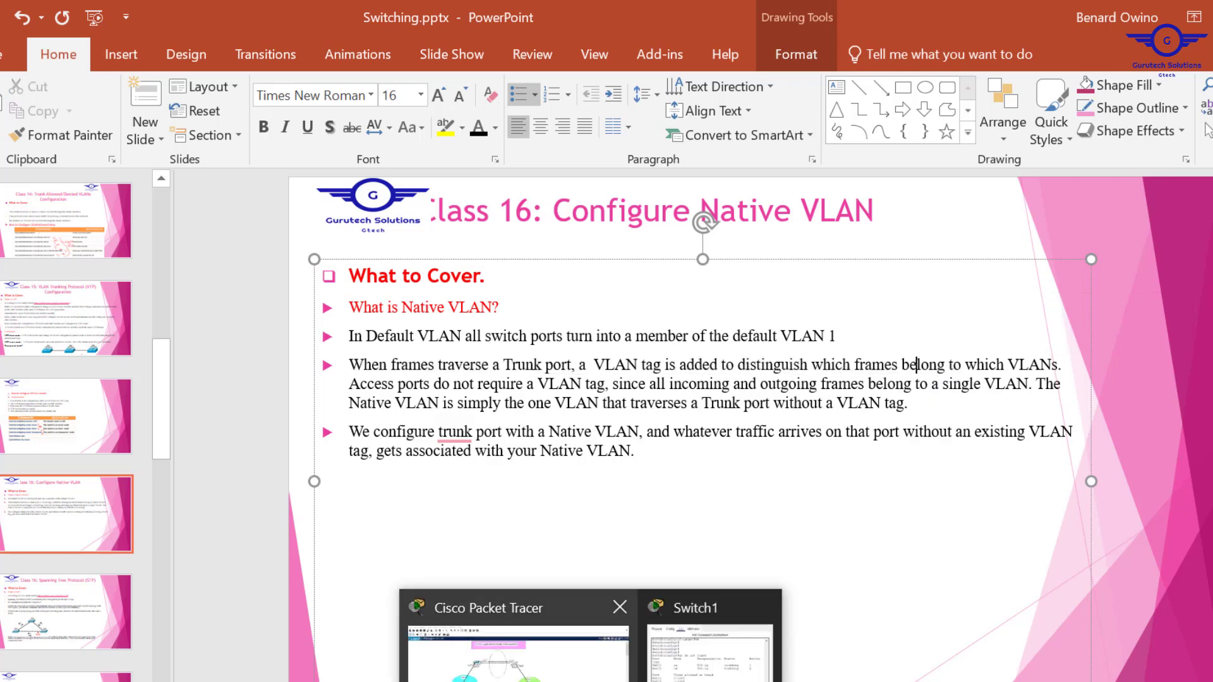
# - Return to Packet Tracer and move the Switch1 window aside to examine the trunk links between the two switches
pyautogui.click(512, 660)
pyautogui.click(654, 265)
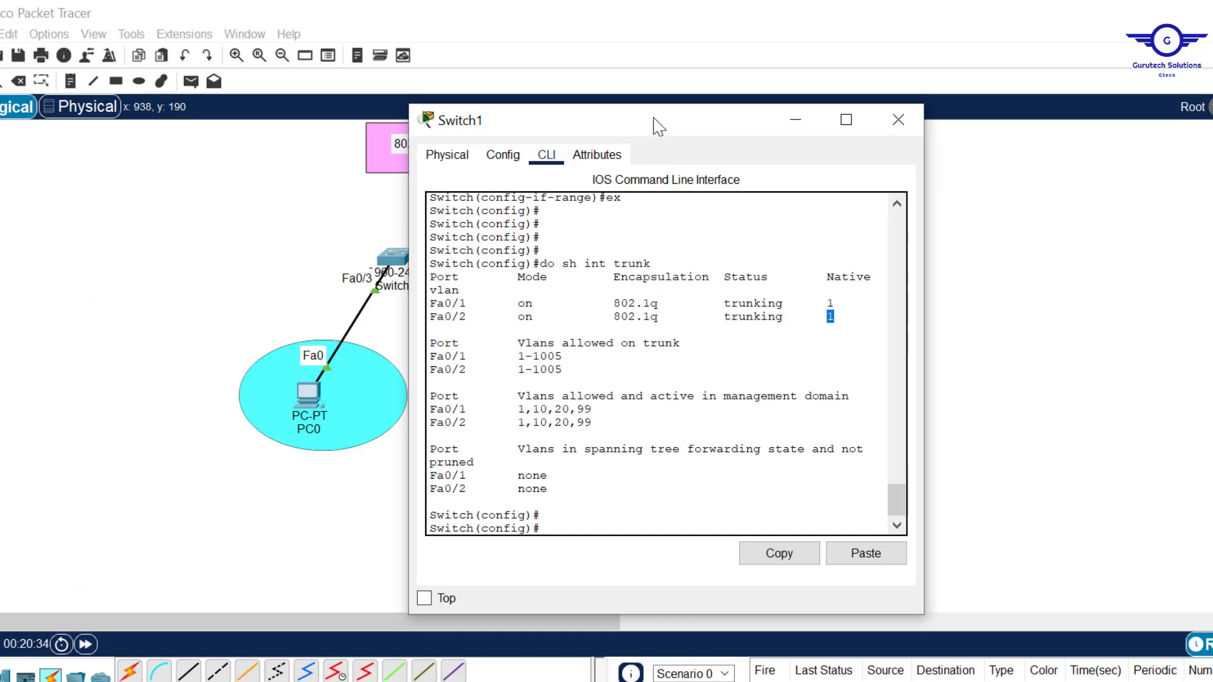
pyautogui.moveTo(654, 117); pyautogui.dragTo(1005, 99)
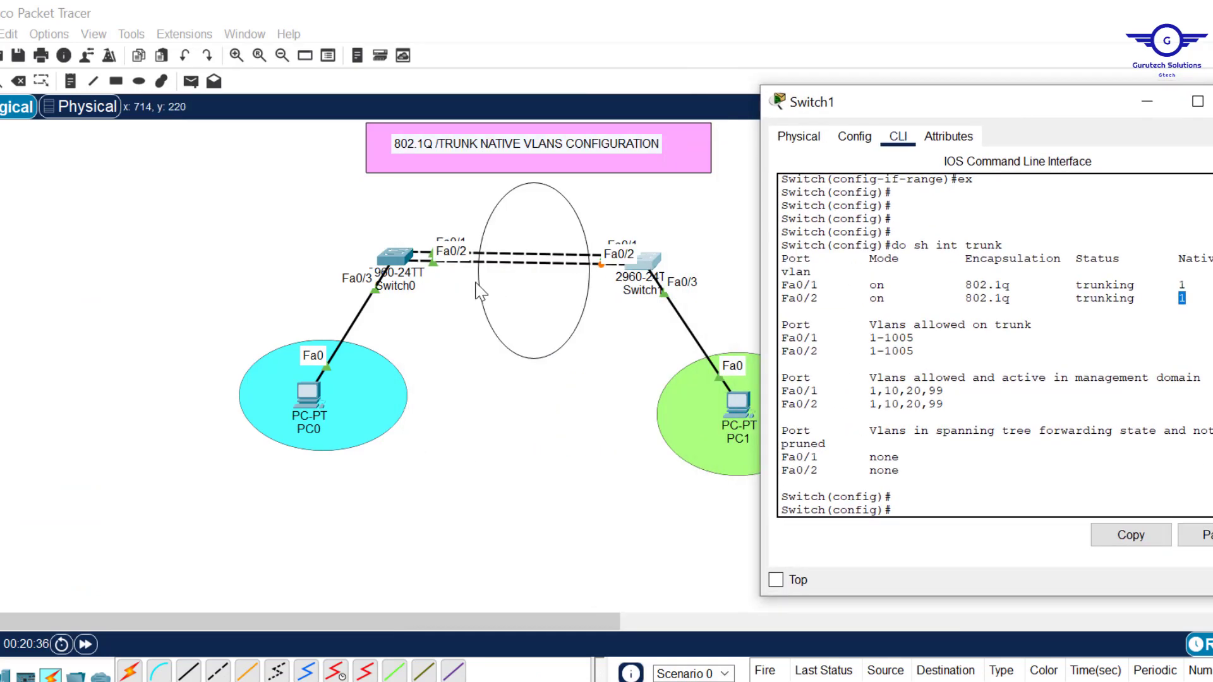
pyautogui.click(619, 329)
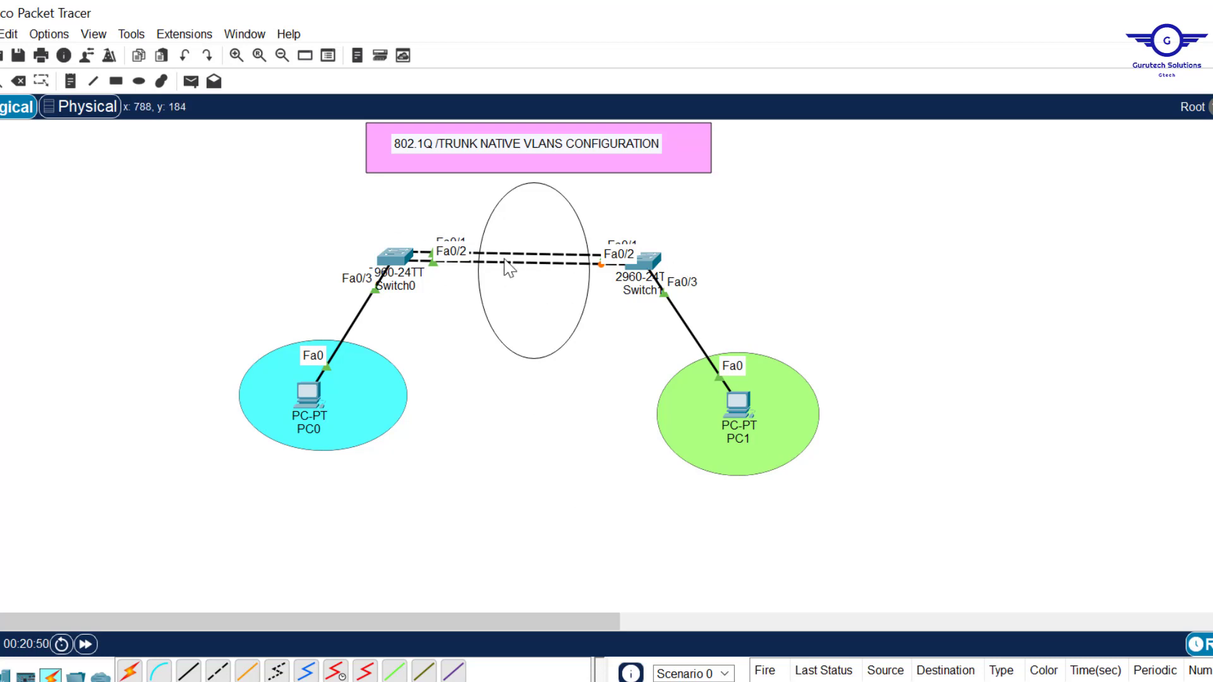
# - Display Switch0's trunk interfaces with do sh int trunk and examine the native and active VLANs of Fa0/1 and Fa0/2
pyautogui.click(397, 256)
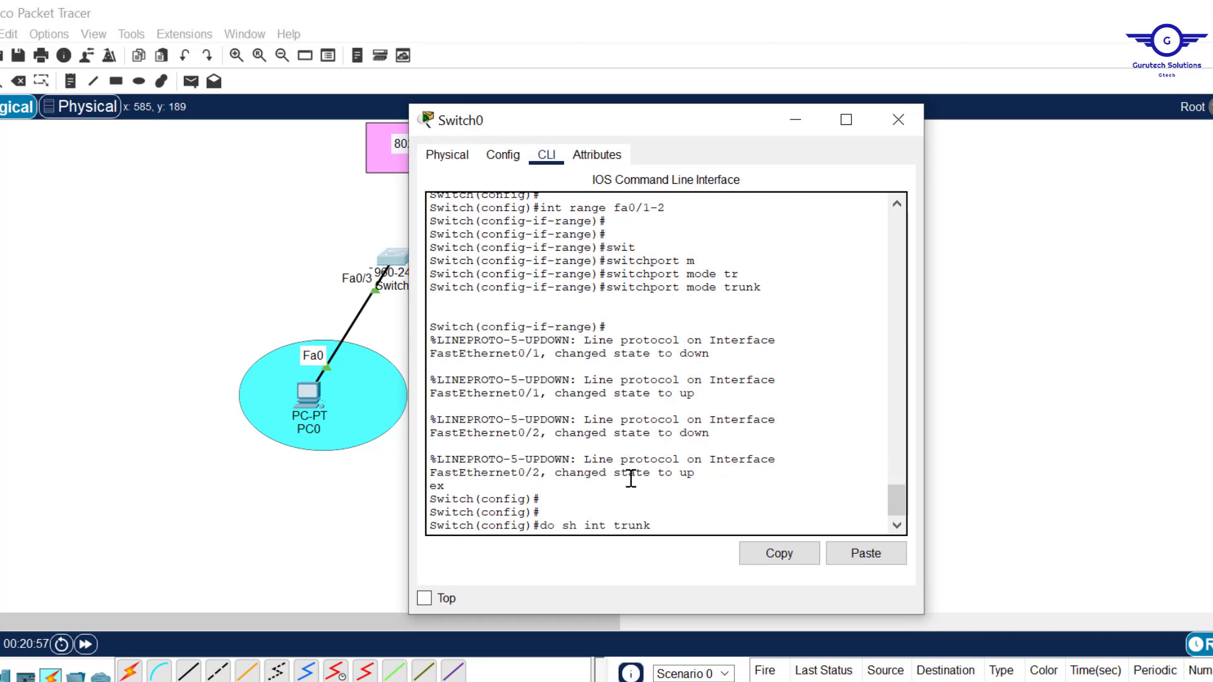
pyautogui.press('Return')
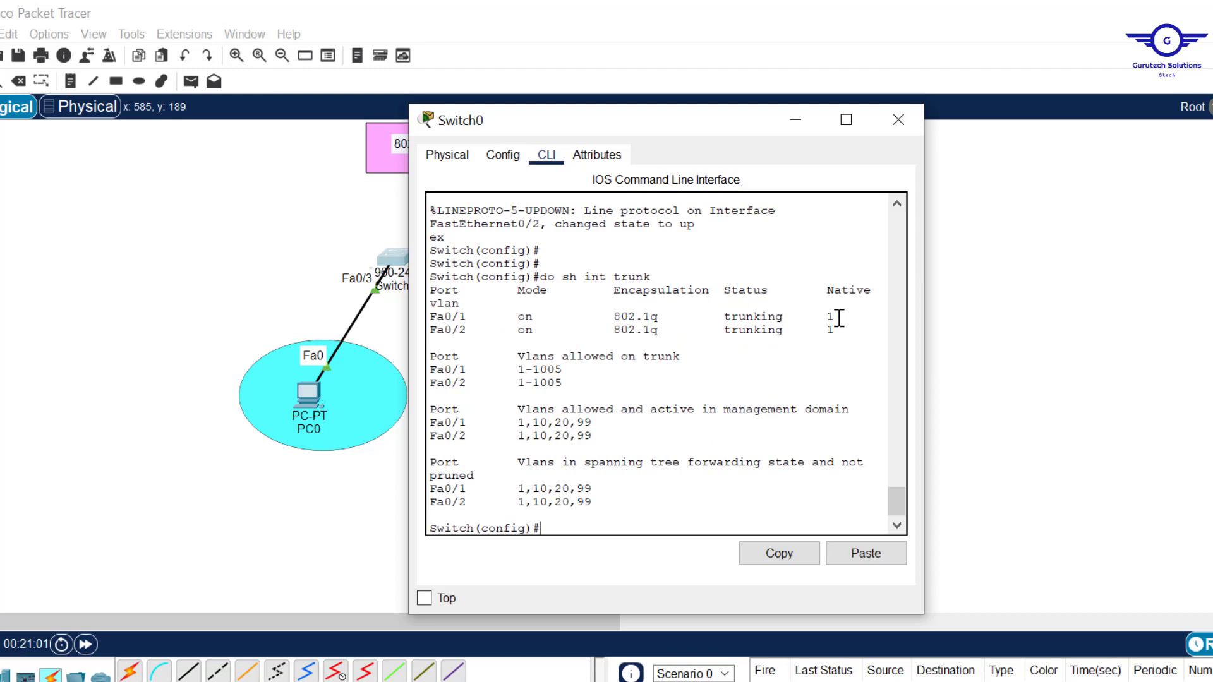
pyautogui.moveTo(840, 318)
pyautogui.mouseDown()
pyautogui.moveTo(824, 319)
pyautogui.moveTo(844, 330)
pyautogui.moveTo(832, 329)
pyautogui.moveTo(857, 282)
pyautogui.moveTo(870, 292)
pyautogui.moveTo(830, 327)
pyautogui.mouseUp()
pyautogui.moveTo(594, 436); pyautogui.dragTo(519, 427)
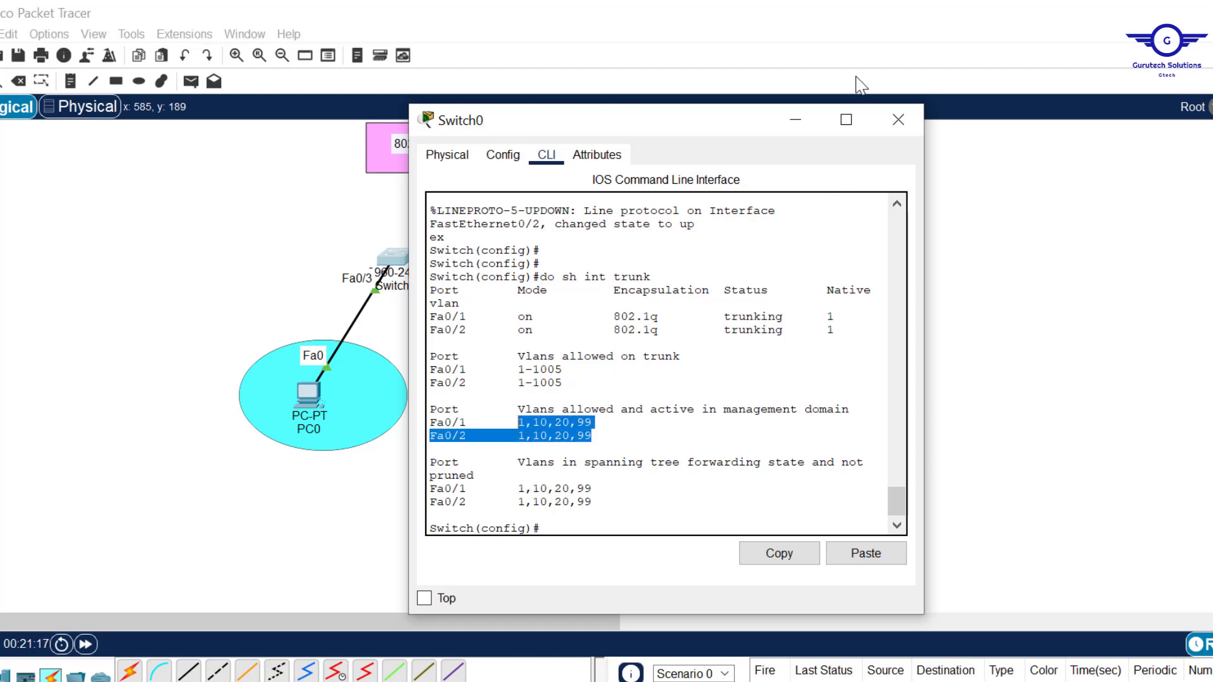
pyautogui.click(798, 124)
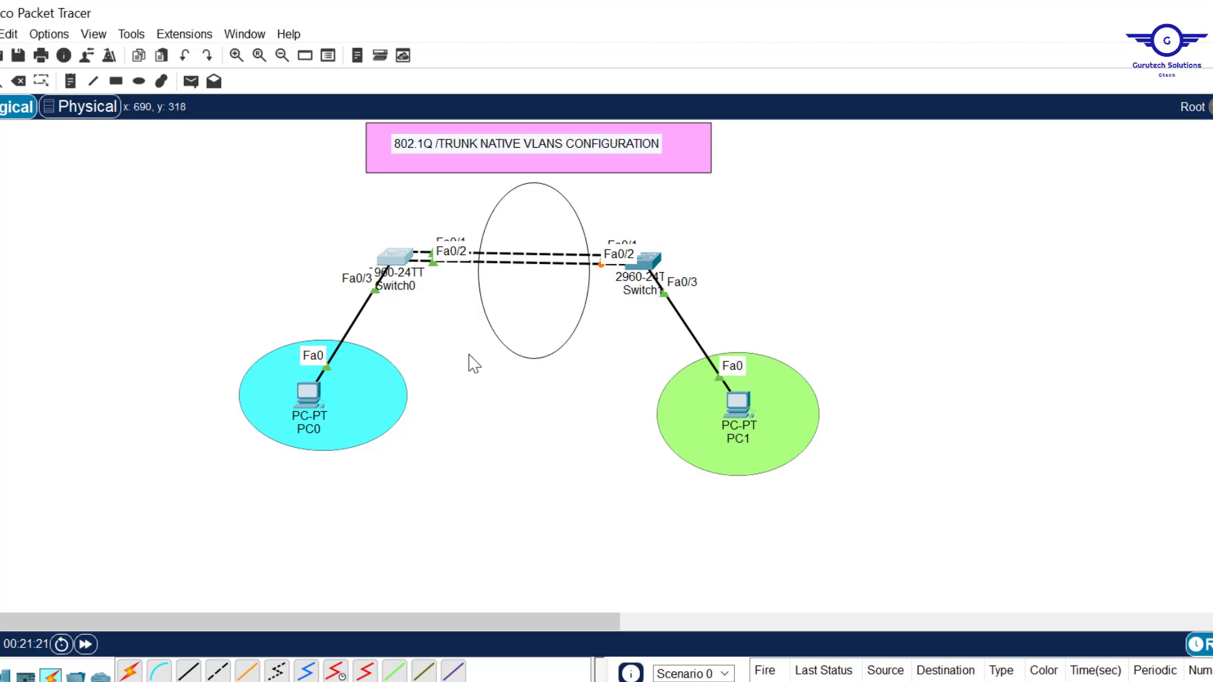
# - Check the Notepad task list for the item on configuring native VLANs, and return to Switch0's command line
pyautogui.click(396, 261)
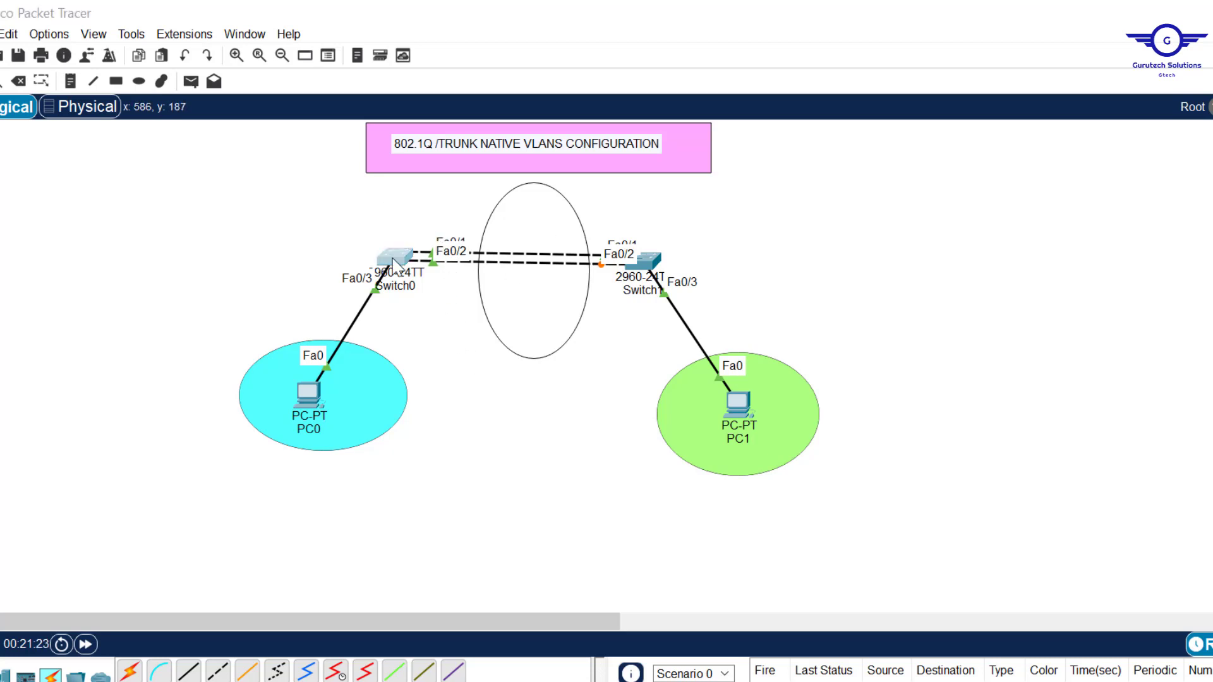
pyautogui.hotkey('alt', 'Tab')
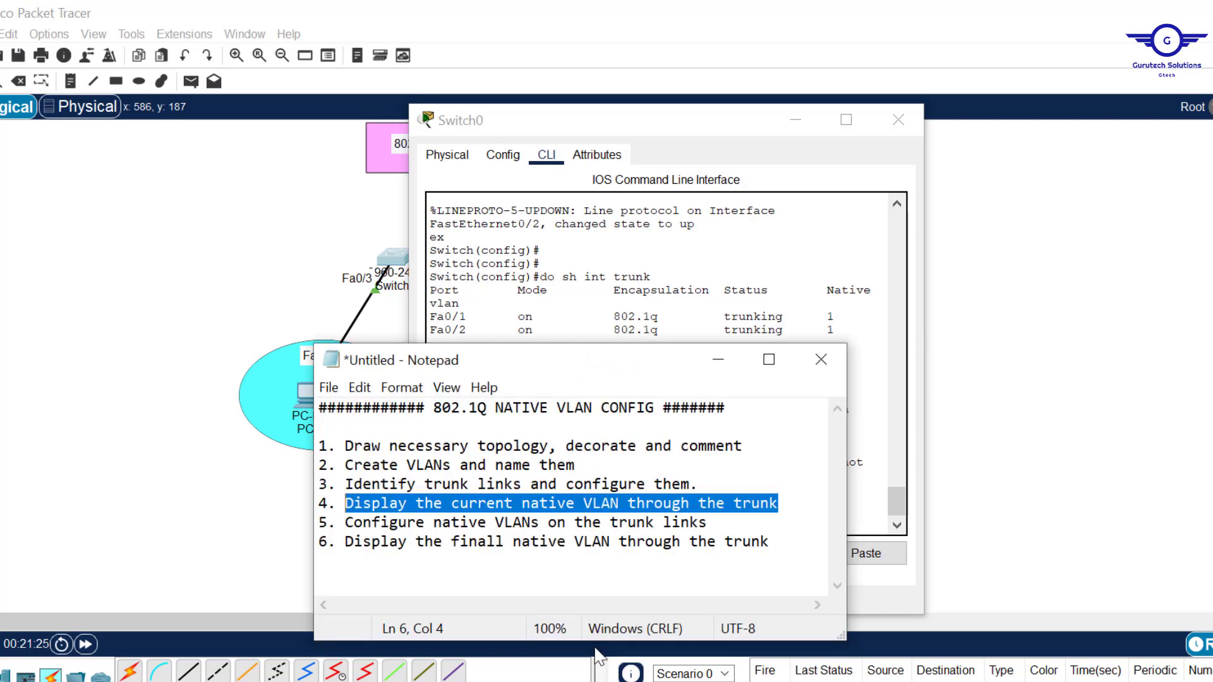
pyautogui.moveTo(718, 523); pyautogui.dragTo(319, 503)
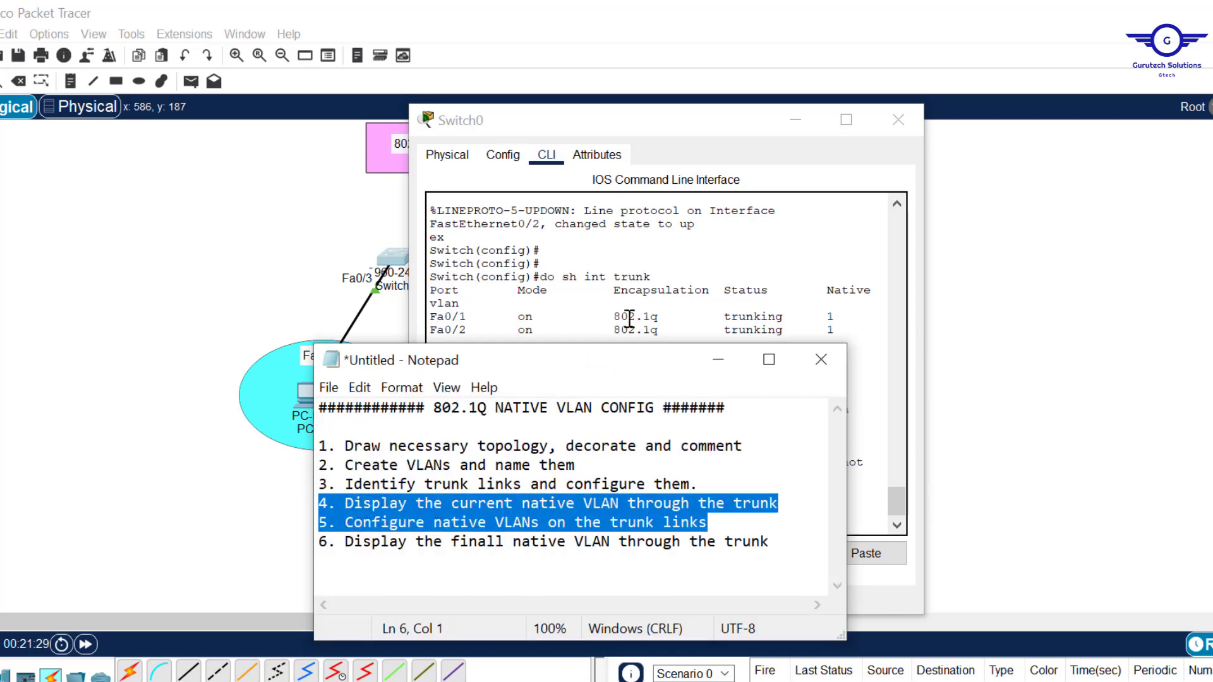
pyautogui.click(659, 289)
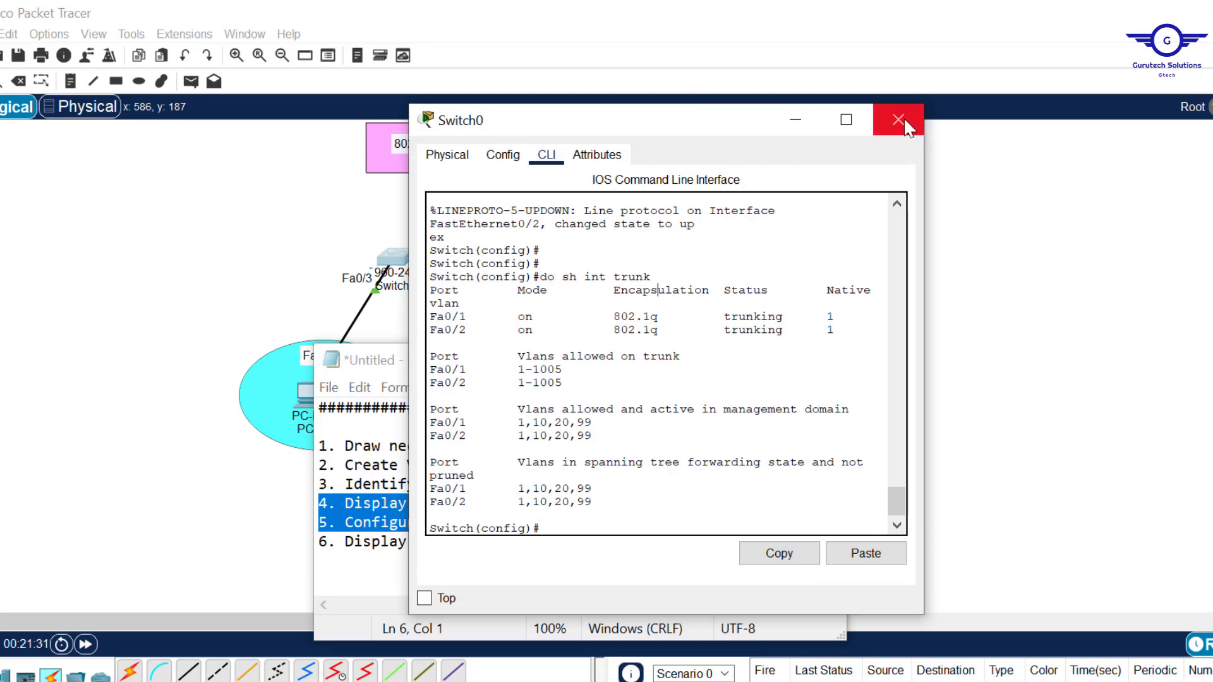
pyautogui.click(659, 375)
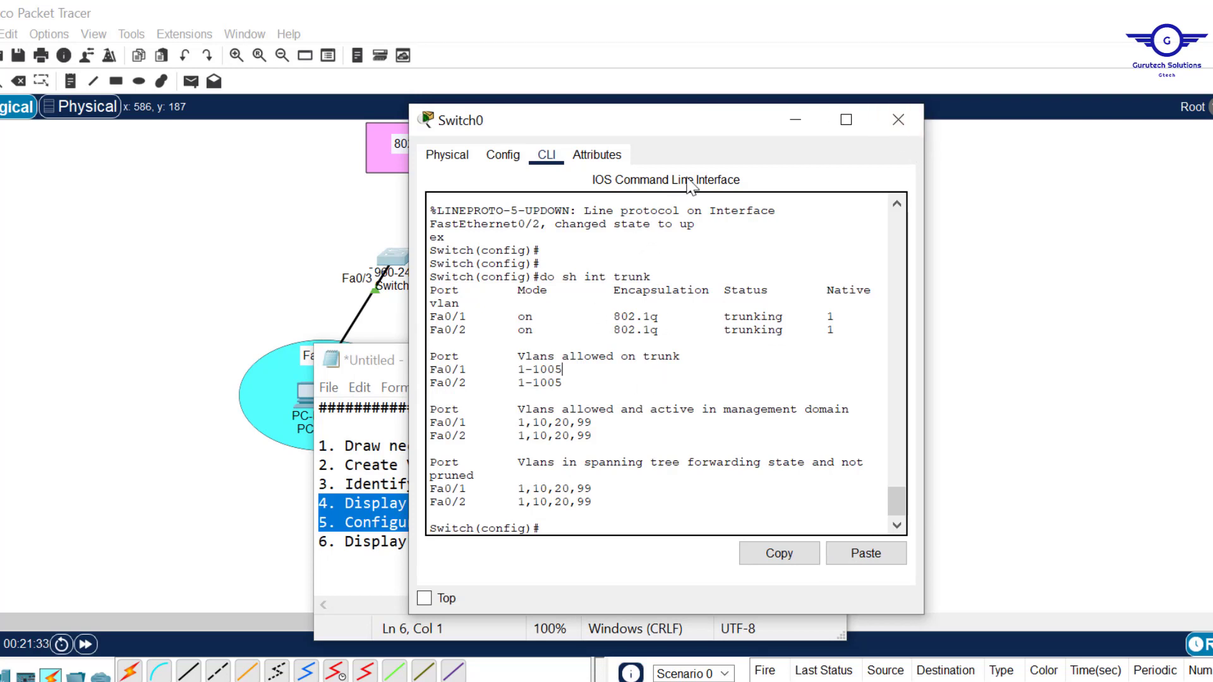
# - Enter interface range configuration on Switch0 for its two trunk ports with int range fa0/1-2
pyautogui.press('Return')
pyautogui.press('Return')
pyautogui.press('Return')
pyautogui.press('Up')
pyautogui.press('Up')
pyautogui.press('Up')
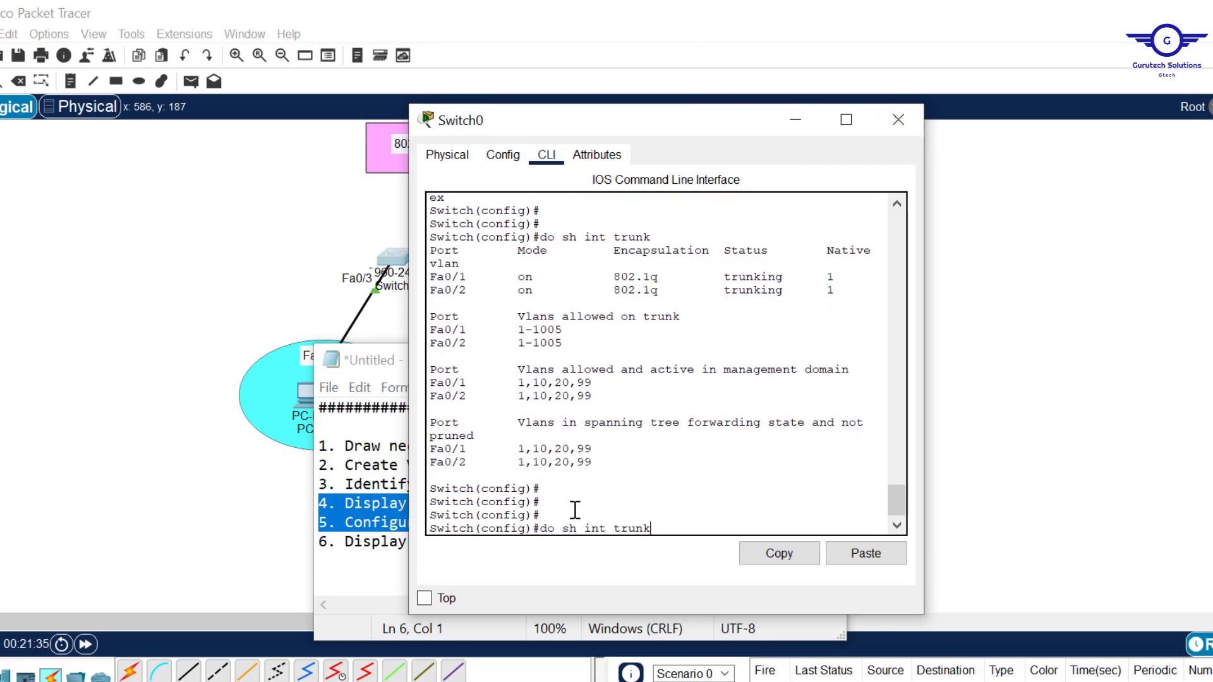
pyautogui.press('Up')
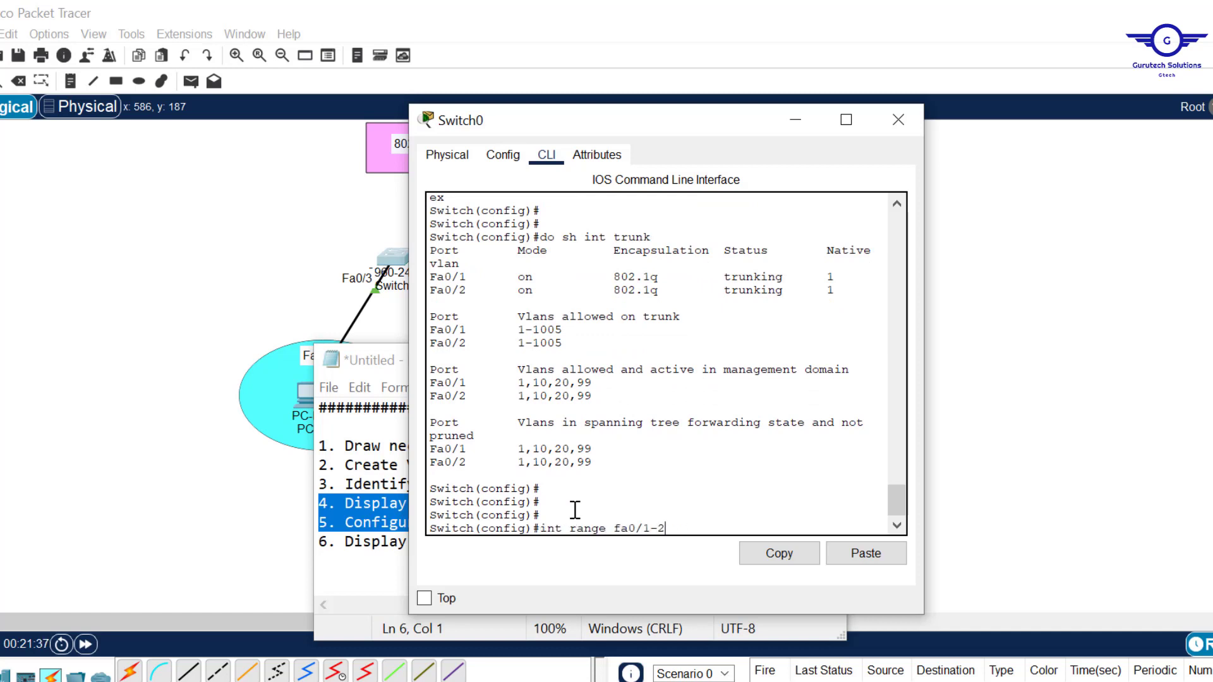
pyautogui.moveTo(678, 530); pyautogui.dragTo(527, 531)
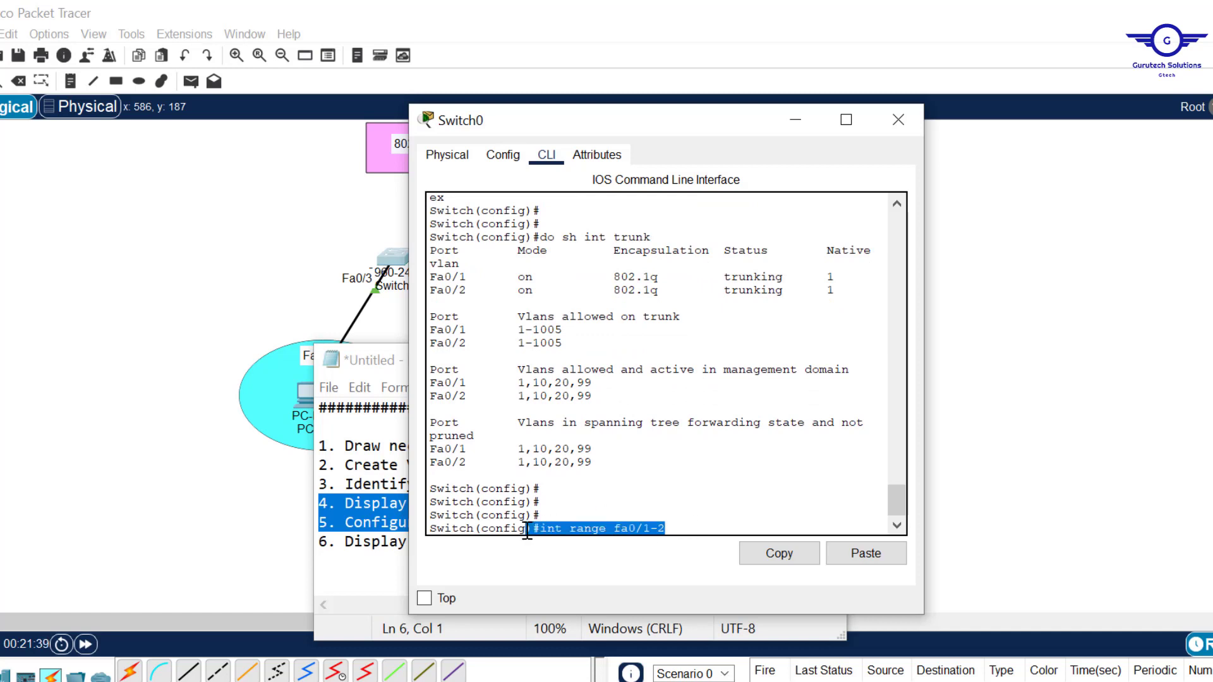
pyautogui.press('Return')
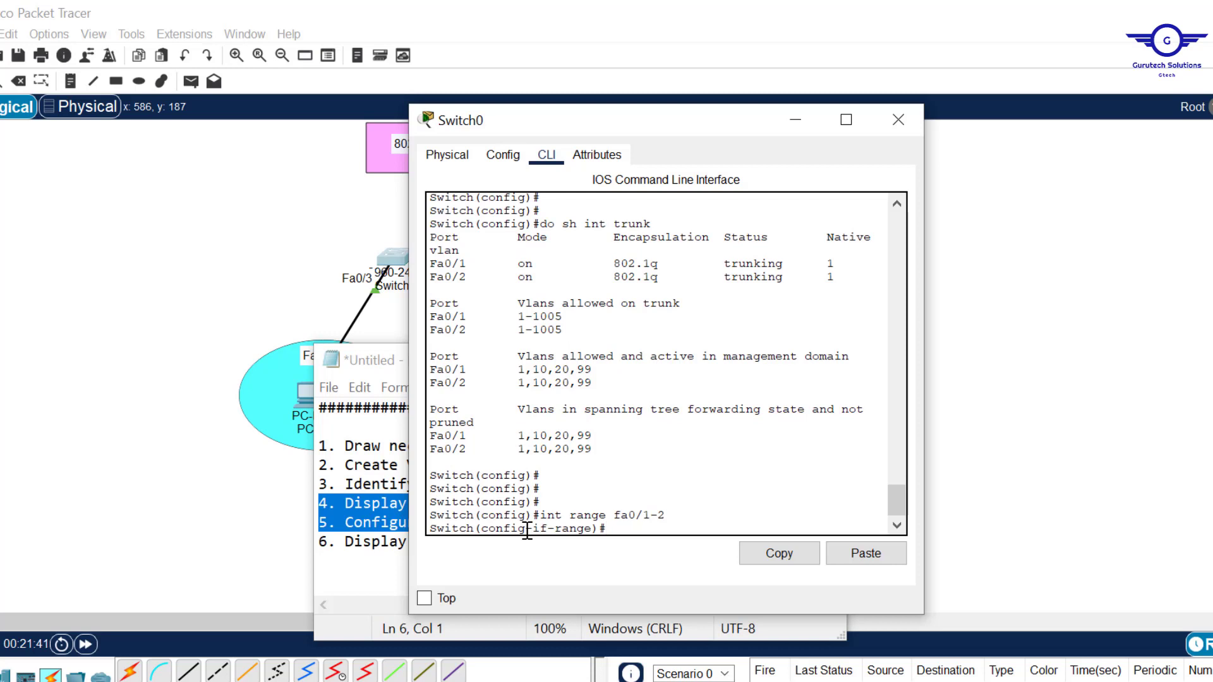
# - Set the native VLAN of Switch0's selected trunk interfaces to 99 with switchport trunk native vlan 99
pyautogui.write('swit')
pyautogui.press('Tab')
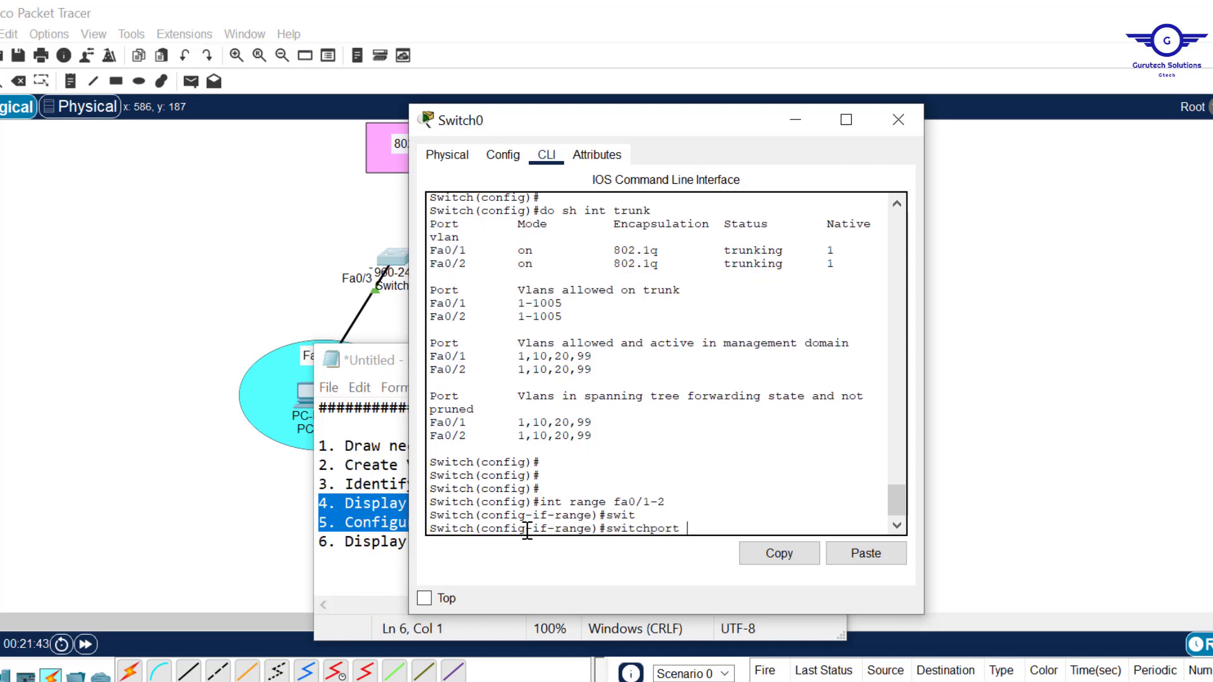
pyautogui.write('n')
pyautogui.press('Tab')
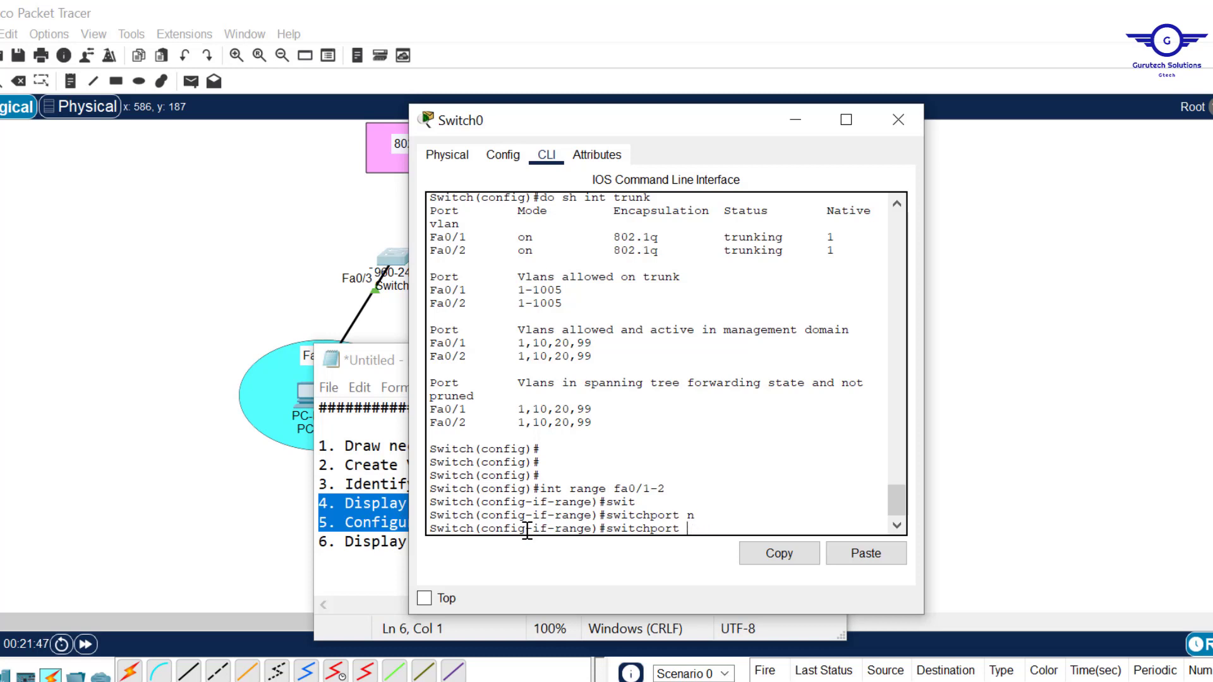
pyautogui.write('r')
pyautogui.press('Tab')
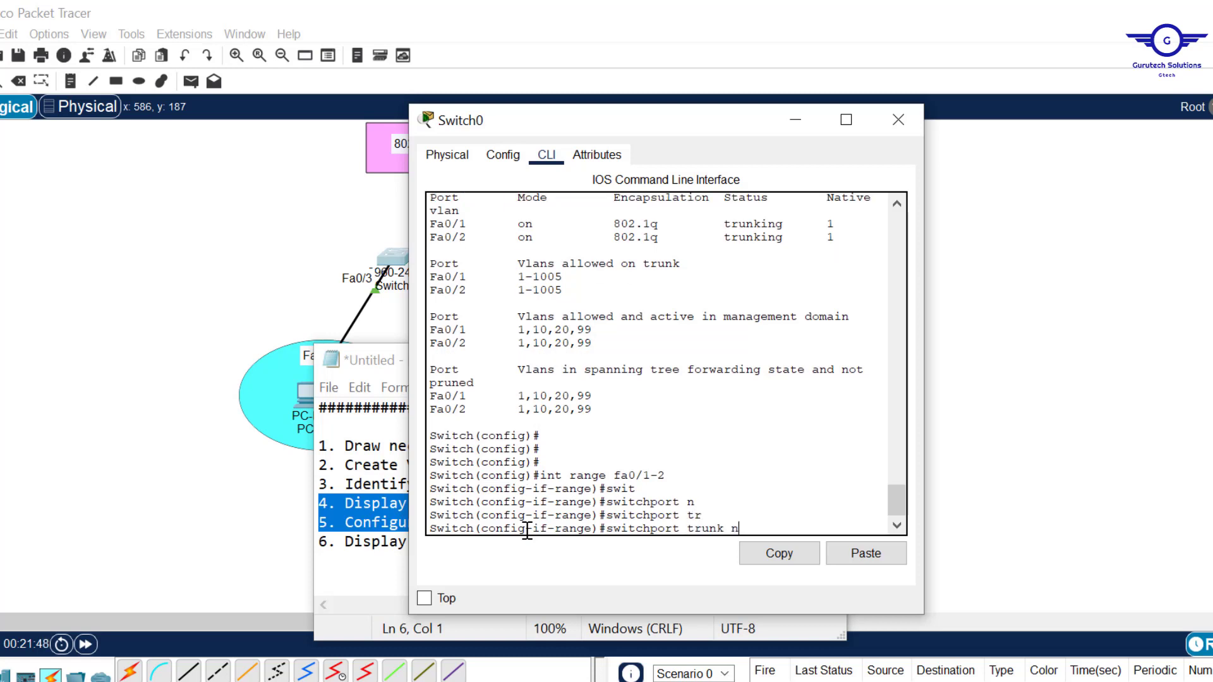
pyautogui.write('n')
pyautogui.press('Tab')
pyautogui.write('v')
pyautogui.press('Tab')
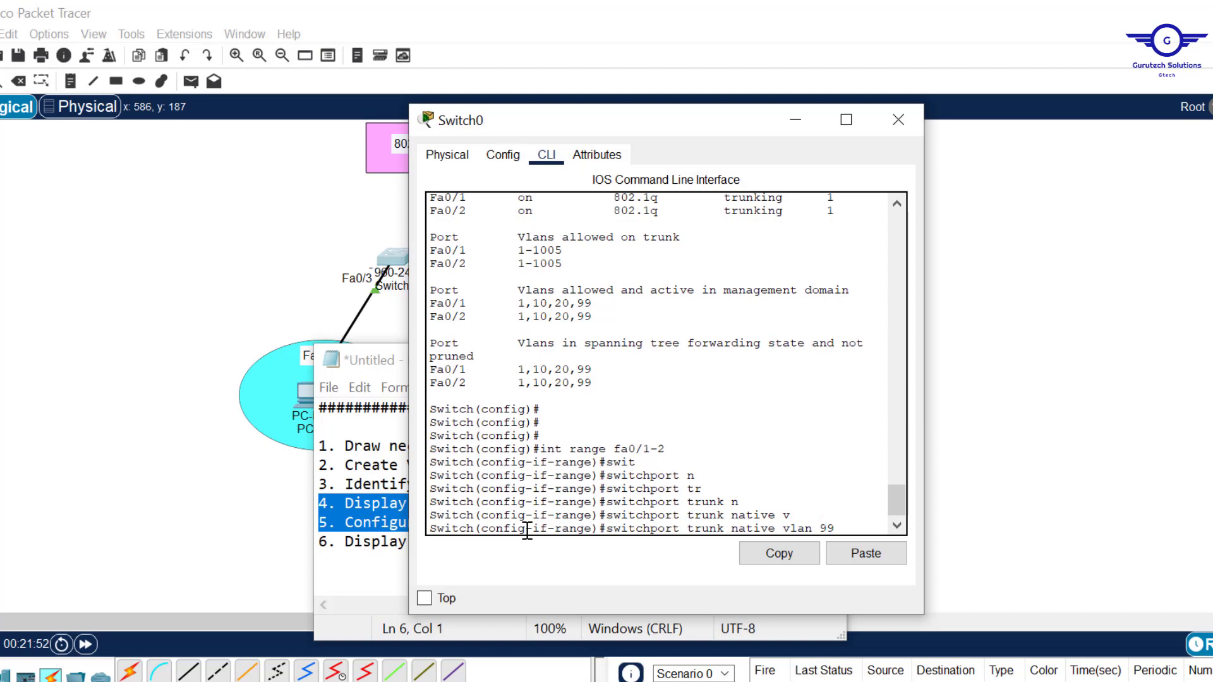
pyautogui.write('99')
pyautogui.press('Return')
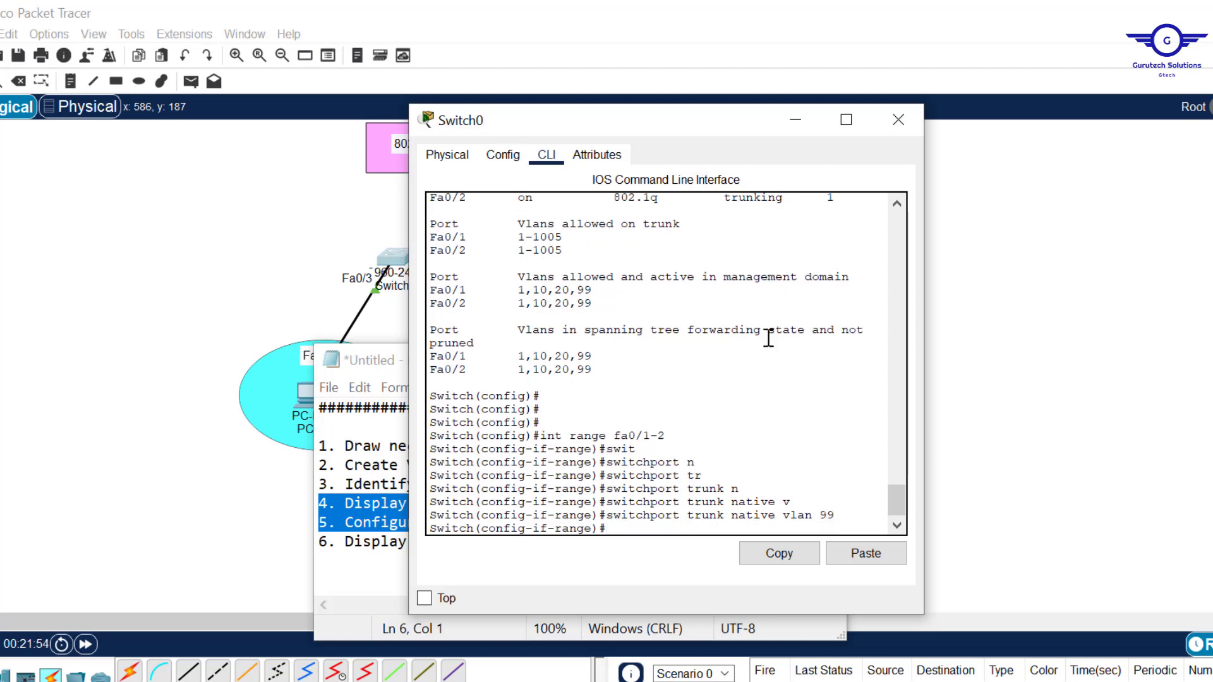
# - Reopen Switch0's command line and return it to global configuration mode with ex
pyautogui.click(1029, 271)
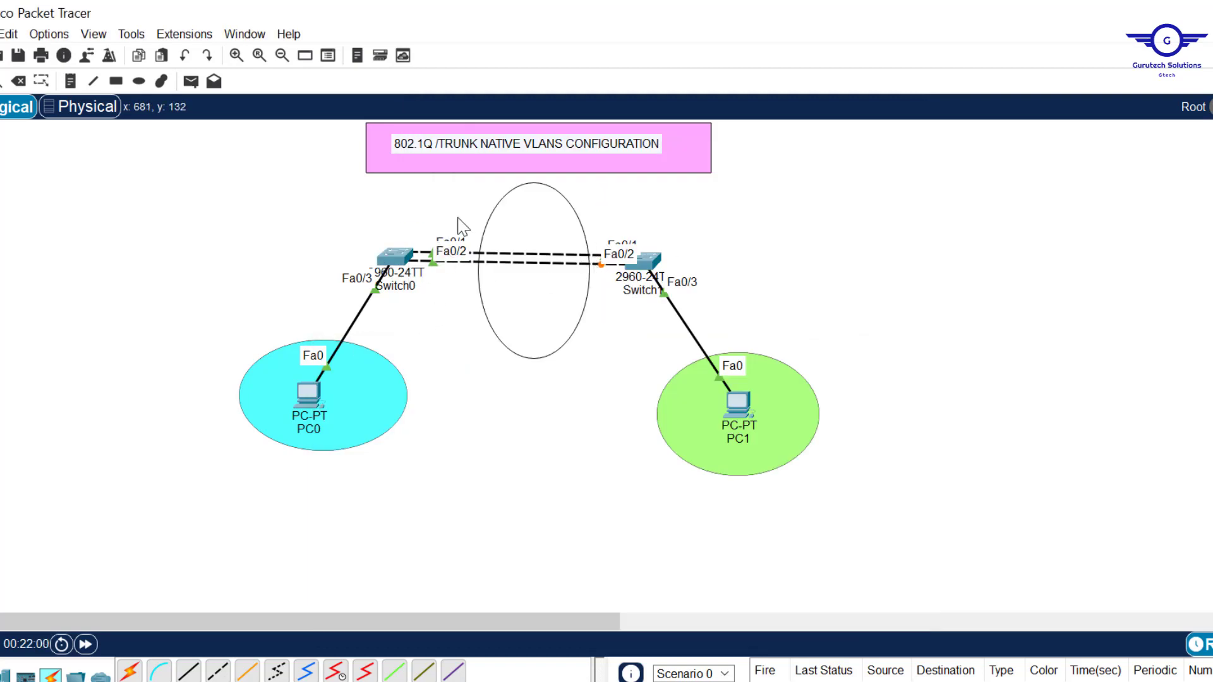
pyautogui.click(395, 256)
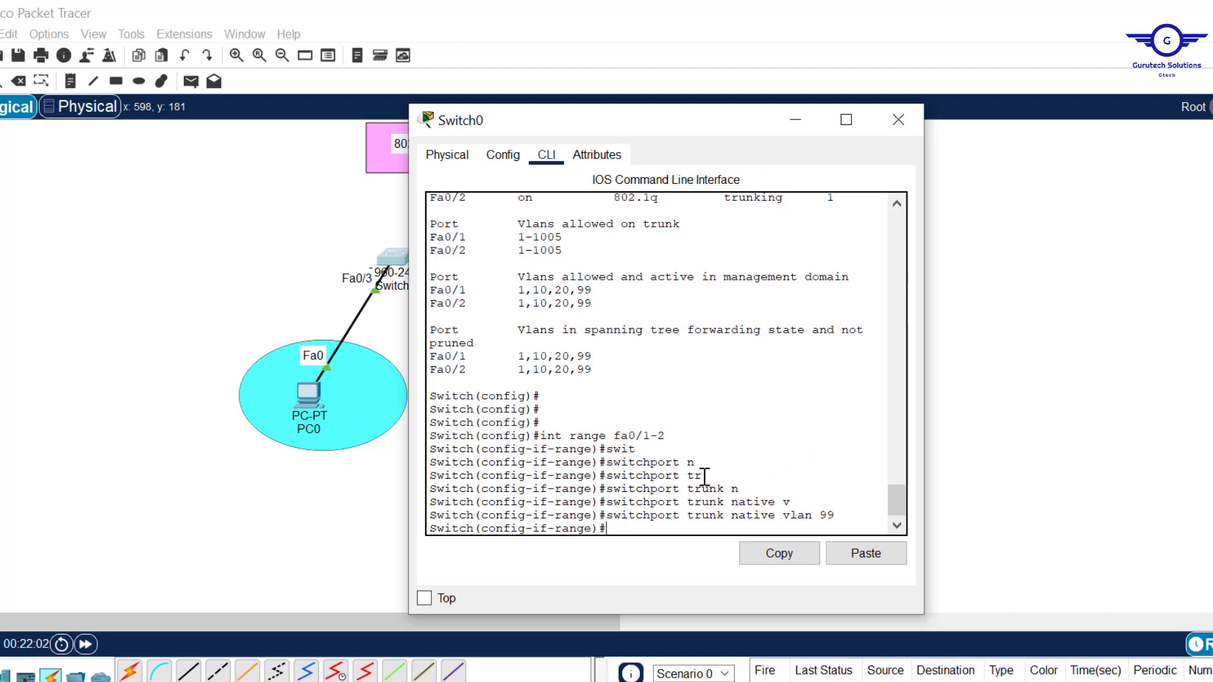
pyautogui.write('ex')
pyautogui.press('Return')
pyautogui.press('Return')
pyautogui.press('Return')
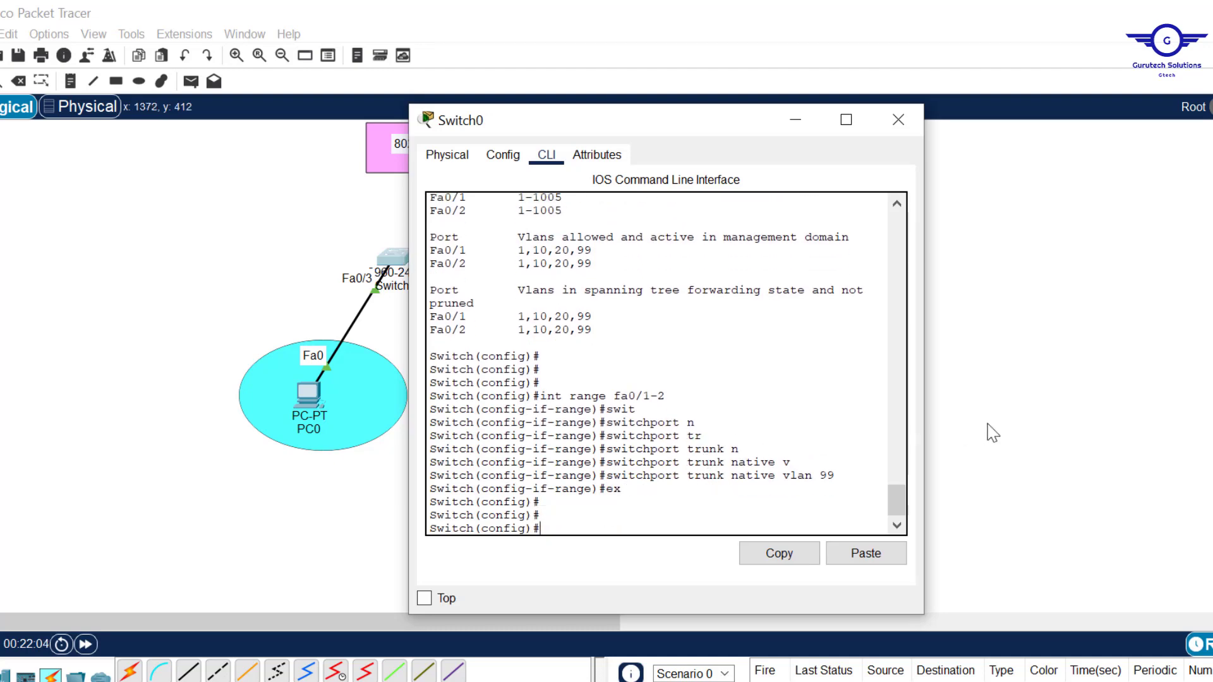
# - Open Switch1's command line and examine the spanning-tree and CDP messages about the native VLAN
pyautogui.click(1018, 431)
pyautogui.click(651, 273)
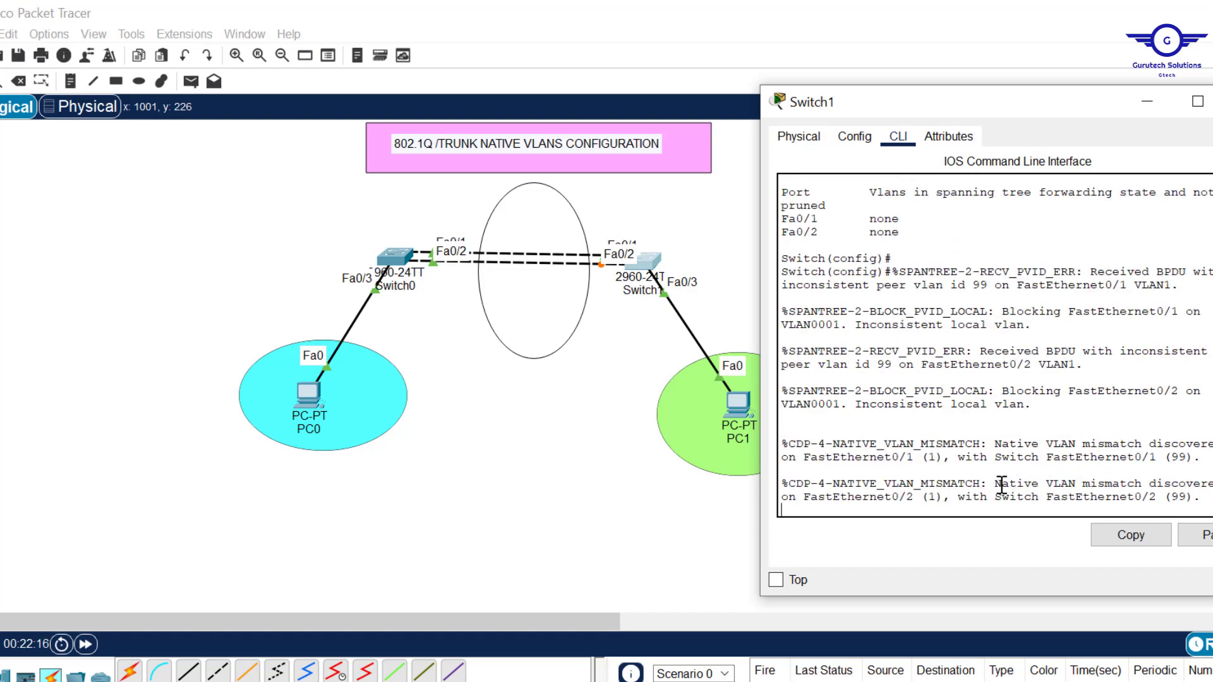
pyautogui.moveTo(996, 485); pyautogui.dragTo(1139, 485)
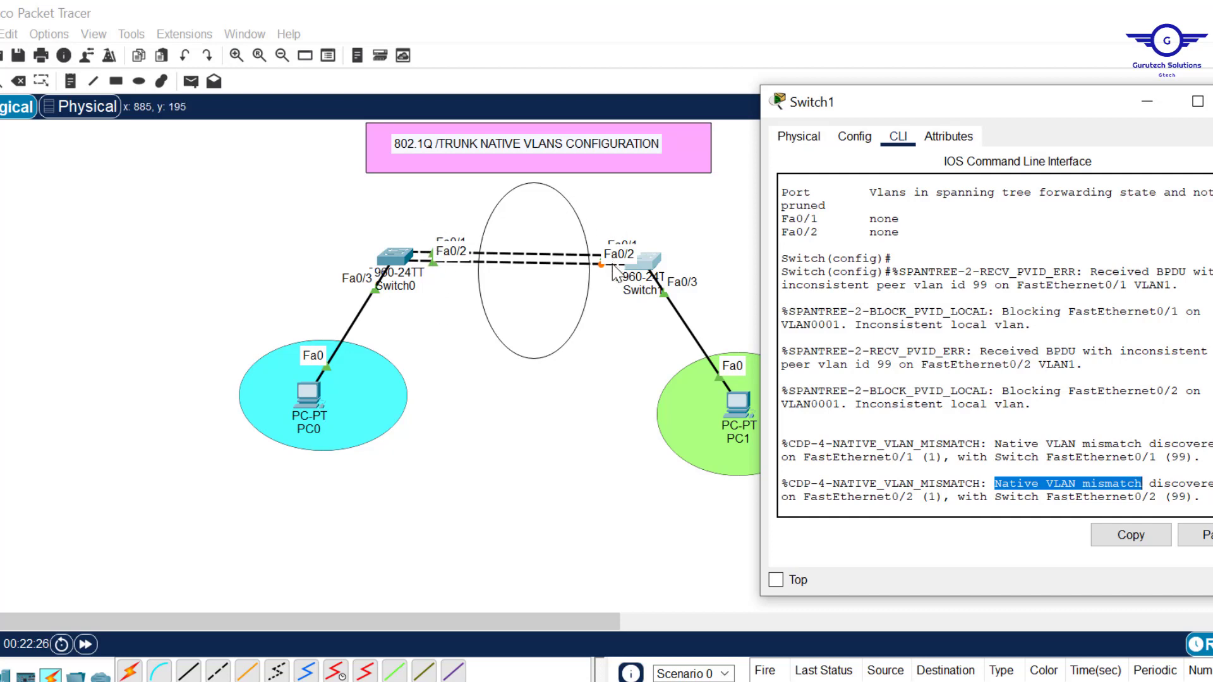
# - Enter interface range configuration on Switch1 for its two trunk ports with int range fa0/1-2
pyautogui.click(954, 487)
pyautogui.press('Return')
pyautogui.press('Return')
pyautogui.press('Return')
pyautogui.write('do sh int trunk')
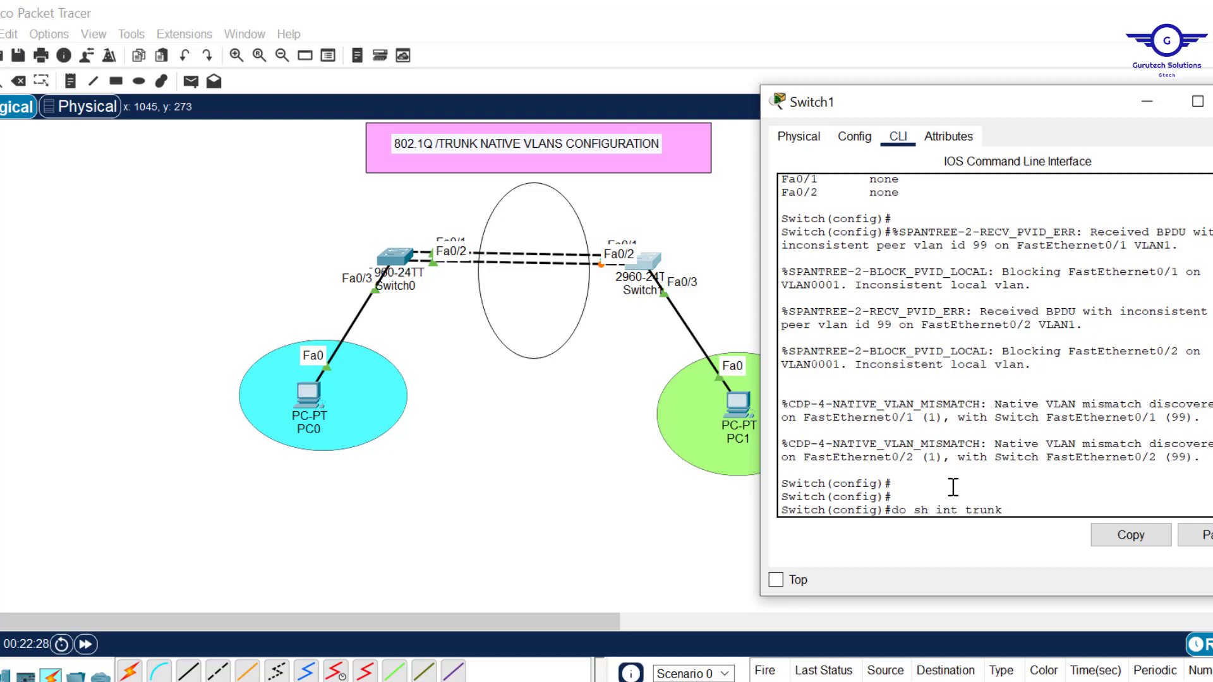
pyautogui.press('Up')
pyautogui.press('Up')
pyautogui.press('Return')
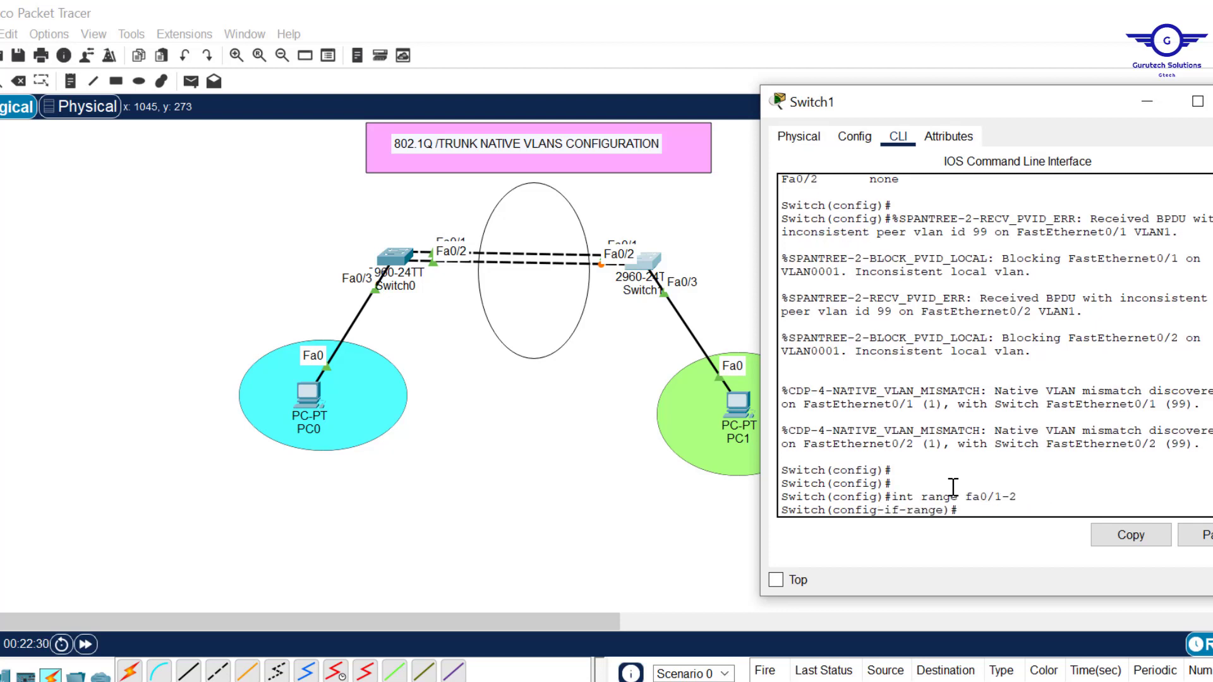
pyautogui.press('Return')
# - Try to set the native VLAN of Switch1's selected trunk ports with switchport trunk native 99
pyautogui.write('swit')
pyautogui.press('Tab')
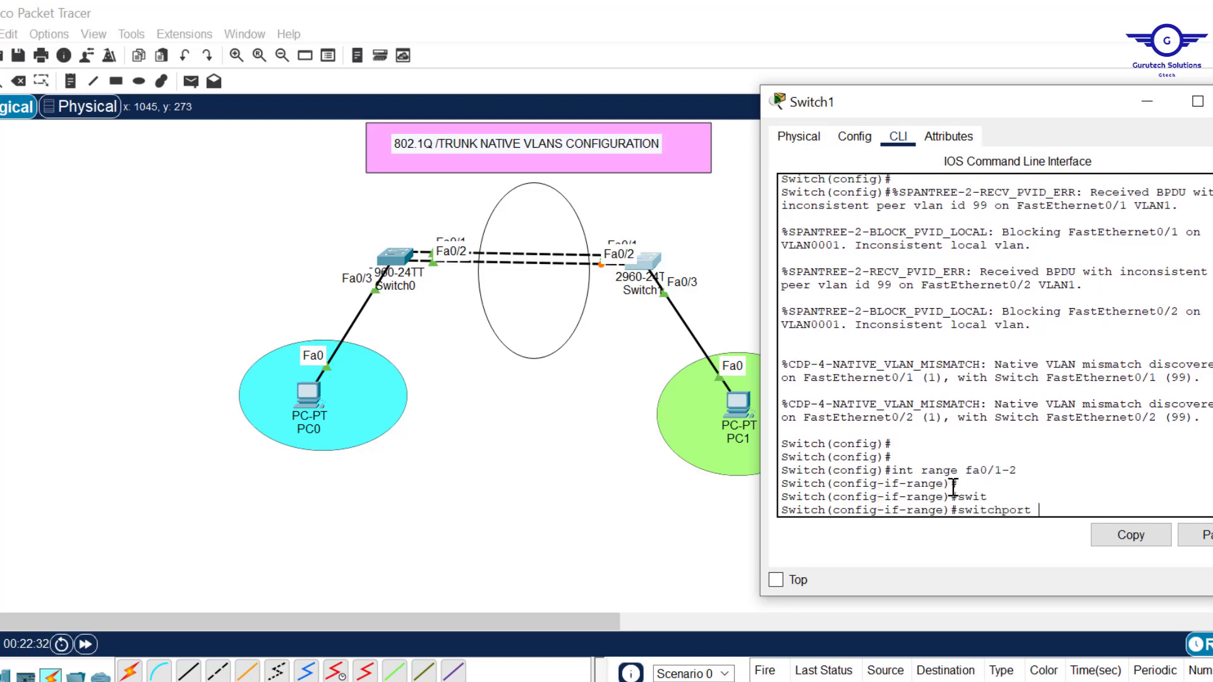
pyautogui.write('tr')
pyautogui.press('Tab')
pyautogui.write('n')
pyautogui.press('Tab')
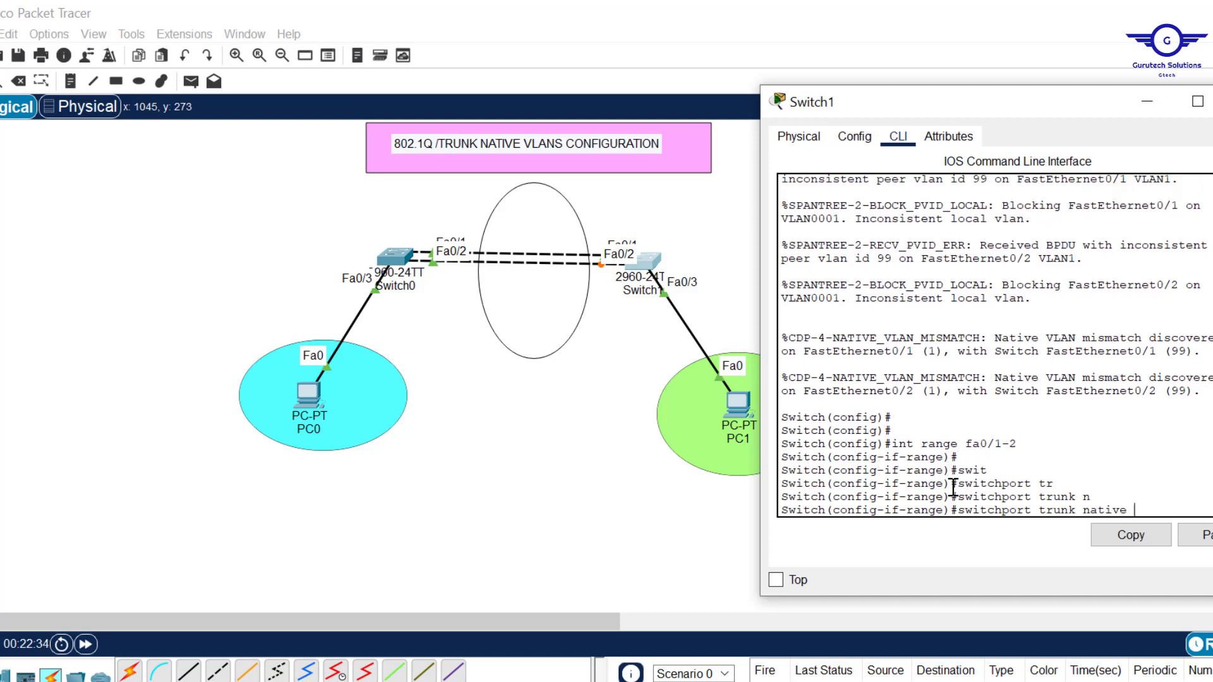
pyautogui.write('99')
pyautogui.press('Return')
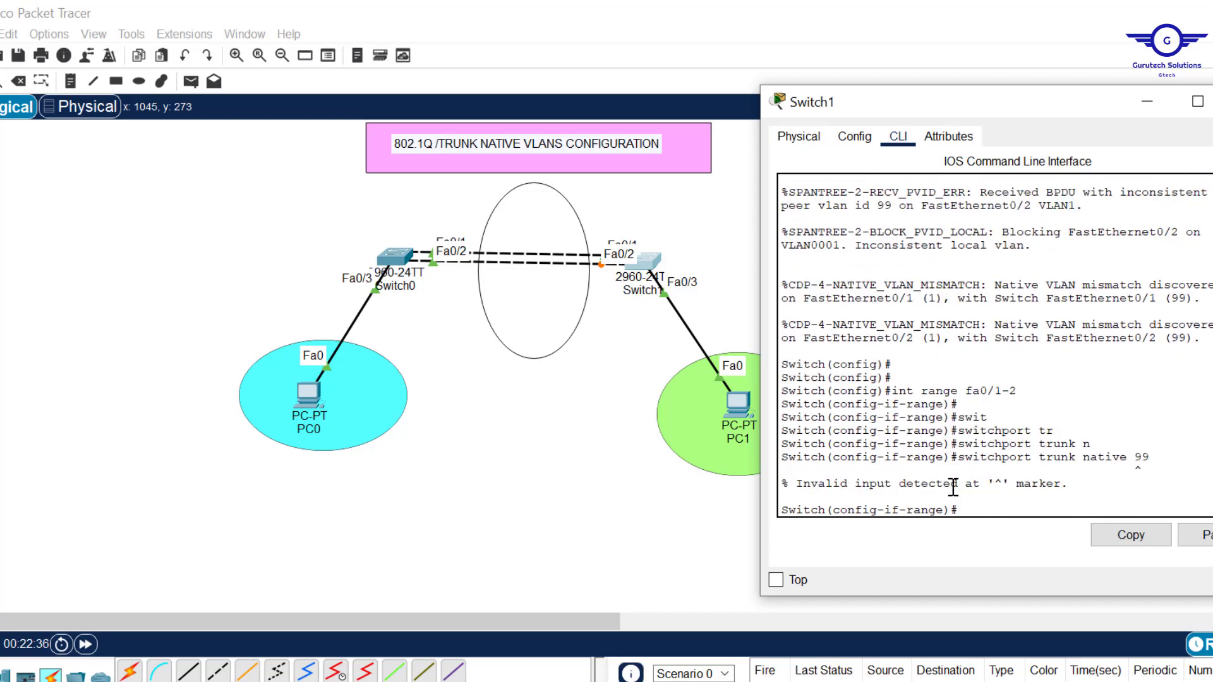
# - Set the native VLAN of Switch1's selected trunk interfaces to 99 with switchport trunk native vlan 99
pyautogui.press('Up')
pyautogui.press('BackSpace')
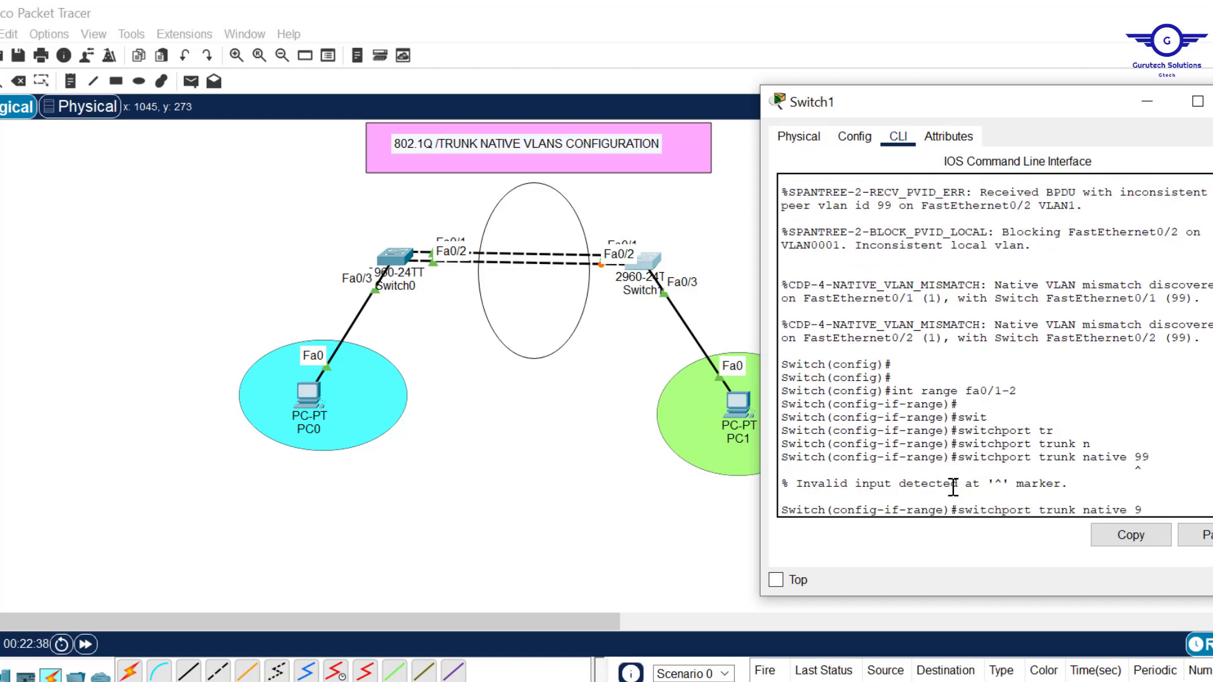
pyautogui.write('v')
pyautogui.press('Tab')
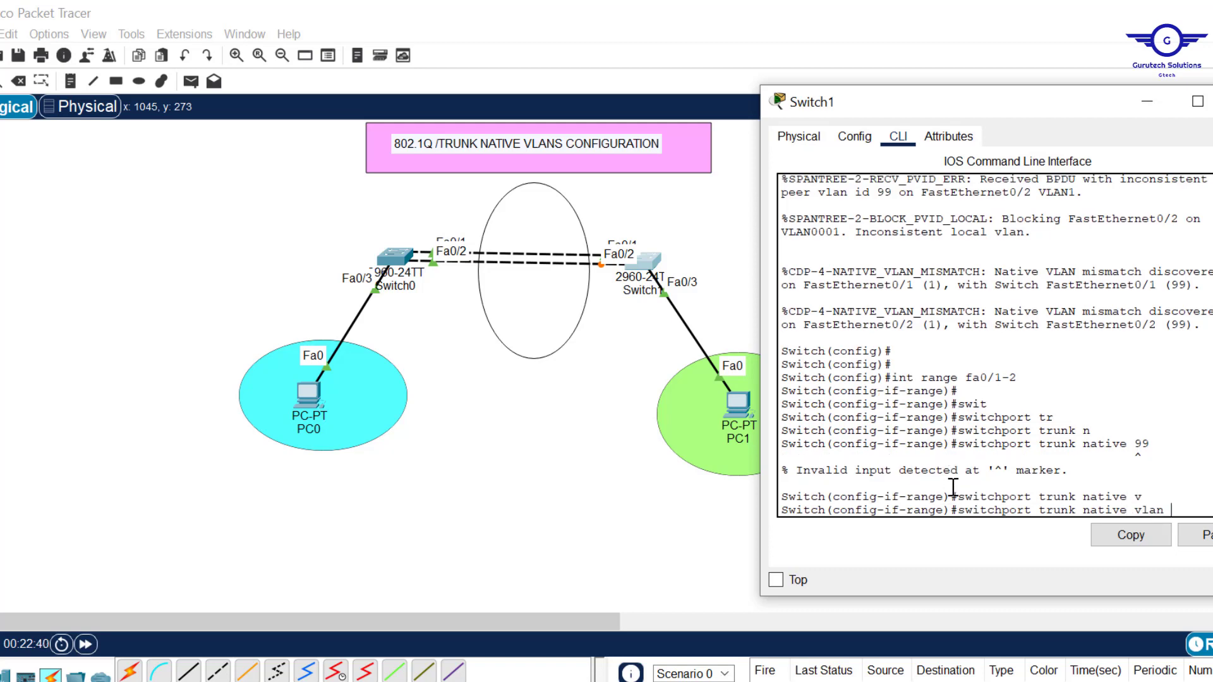
pyautogui.write('99')
pyautogui.press('Return')
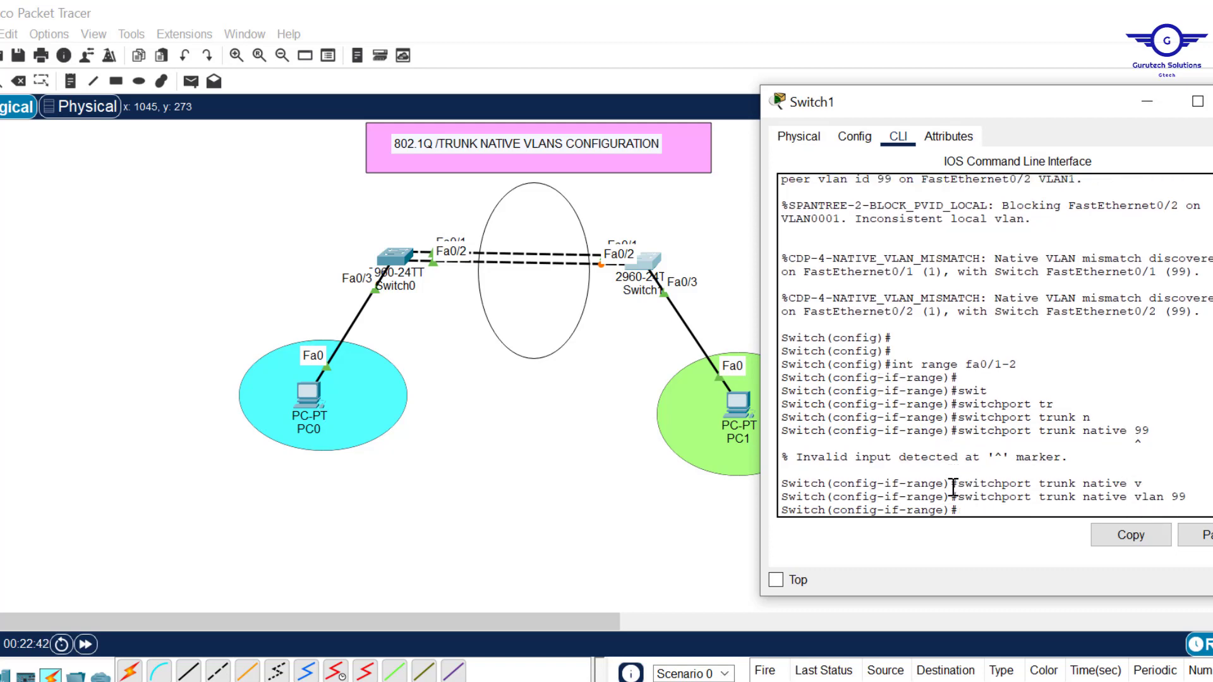
pyautogui.press('Return')
pyautogui.press('Return')
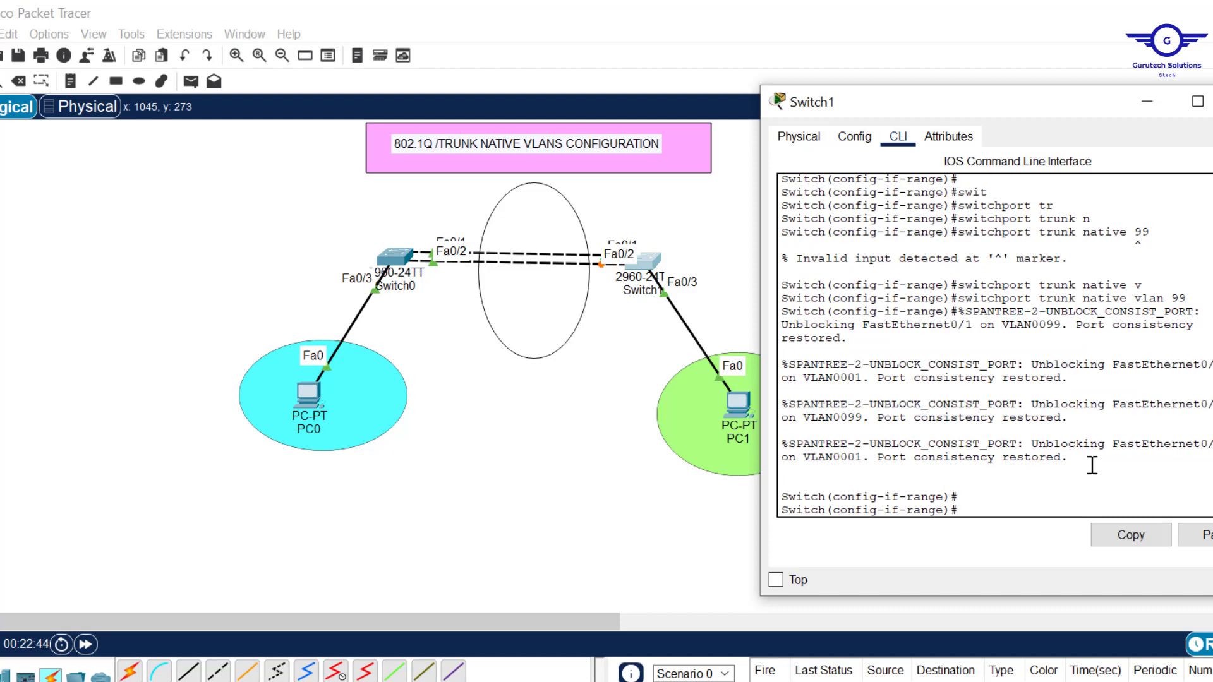
# - Examine Switch1's spanning-tree messages about port unblocking and consistency
pyautogui.moveTo(873, 460); pyautogui.dragTo(1063, 461)
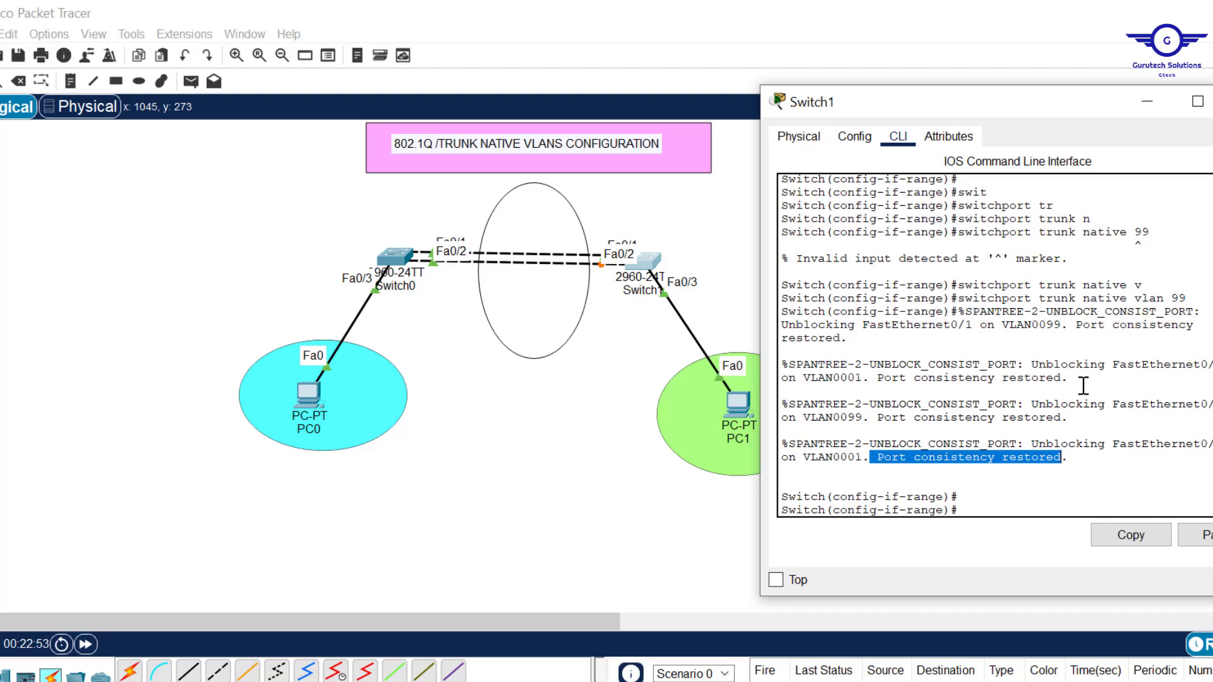
pyautogui.moveTo(1034, 402); pyautogui.dragTo(1107, 408)
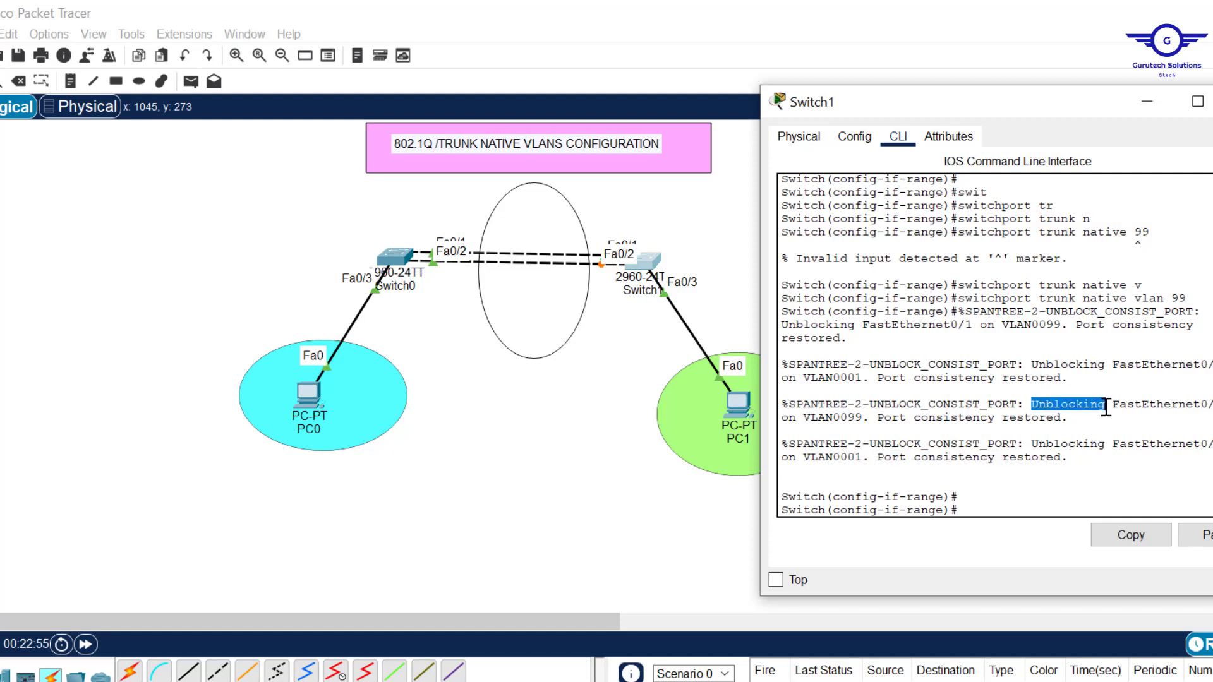
pyautogui.moveTo(1023, 445); pyautogui.dragTo(1092, 449)
pyautogui.moveTo(879, 460); pyautogui.dragTo(1059, 462)
pyautogui.click(981, 499)
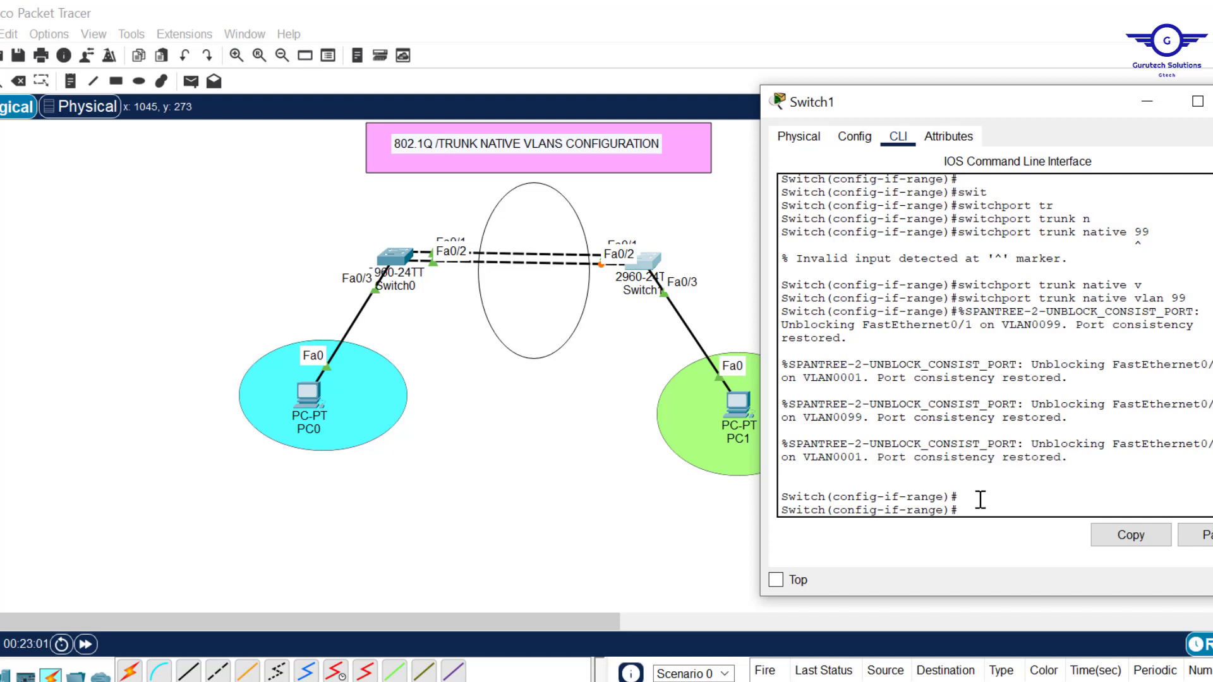
# - Return Switch1 to global configuration mode with ex
pyautogui.write('ex')
pyautogui.press('Return')
pyautogui.press('Return')
pyautogui.press('Return')
pyautogui.press('Return')
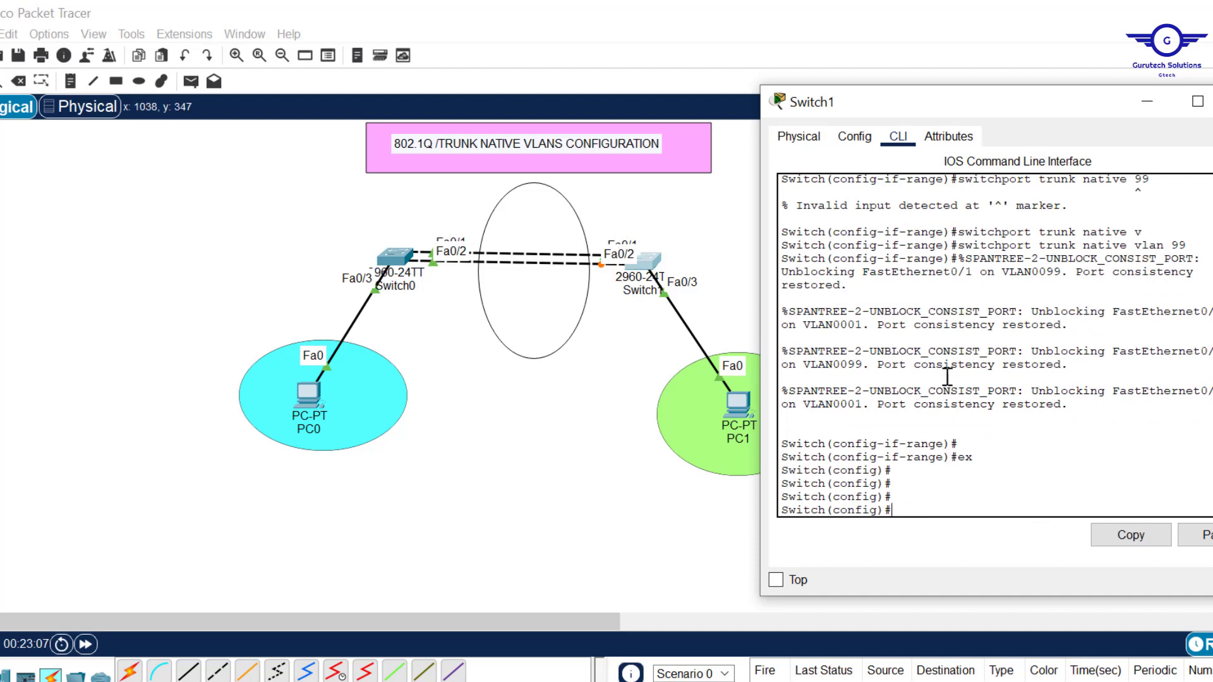
# - Display Switch1's trunk interfaces with do sh int trunk and check the native VLAN of both ports
pyautogui.write('do sh int trun')
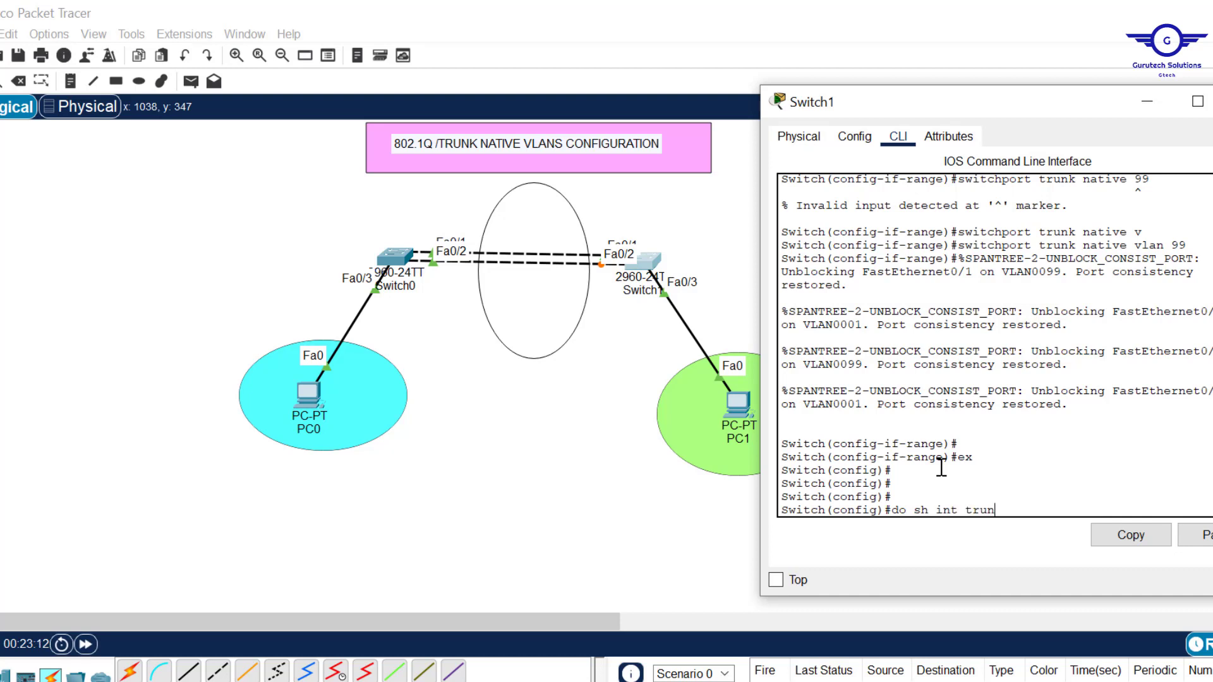
pyautogui.press('Tab')
pyautogui.write('k')
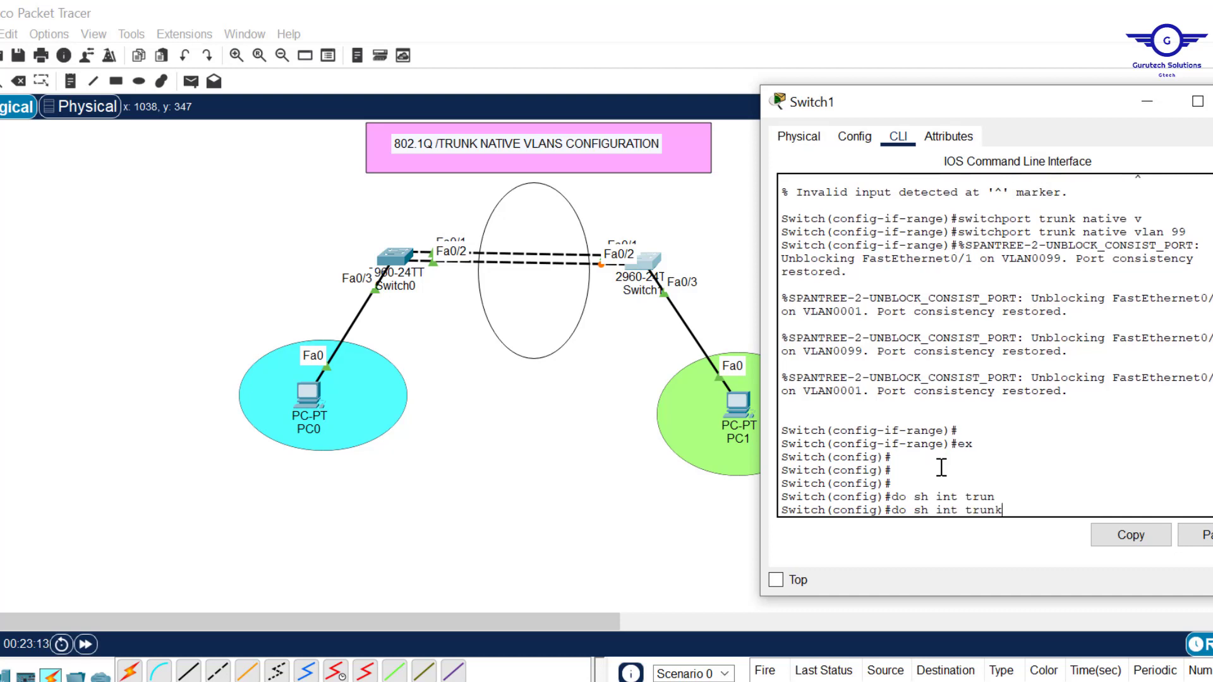
pyautogui.press('Return')
pyautogui.press('Return')
pyautogui.press('Return')
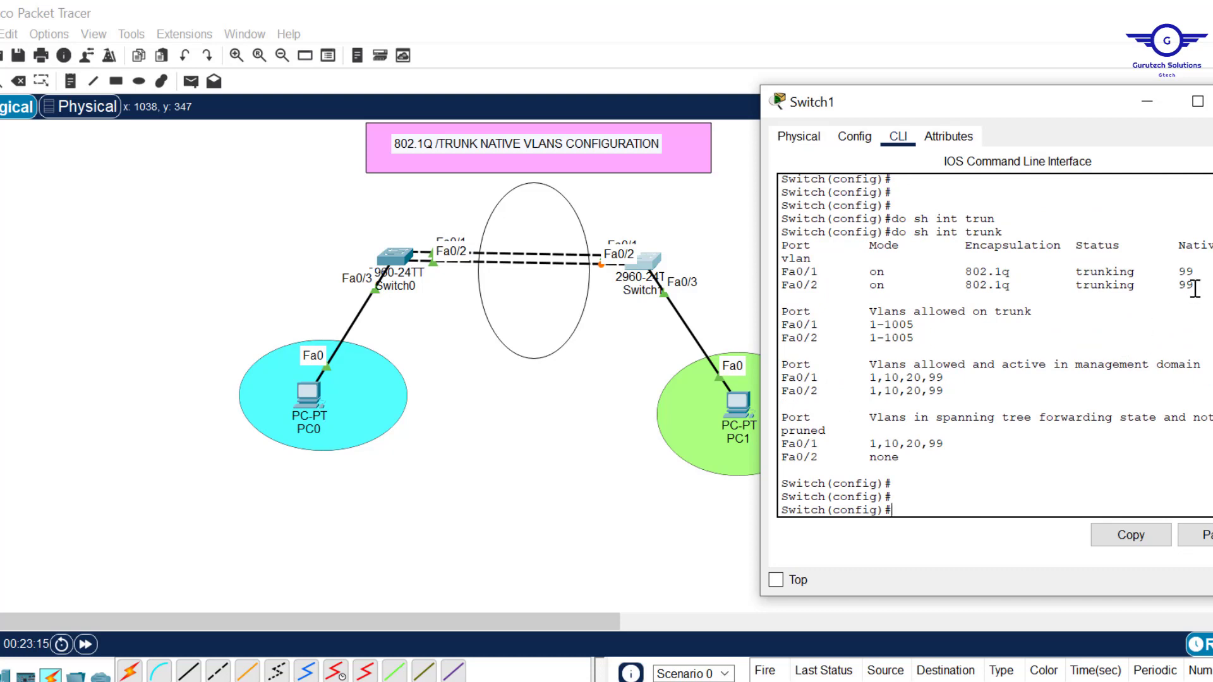
pyautogui.moveTo(1195, 271); pyautogui.dragTo(1181, 286)
pyautogui.scroll(1, 995, 345)
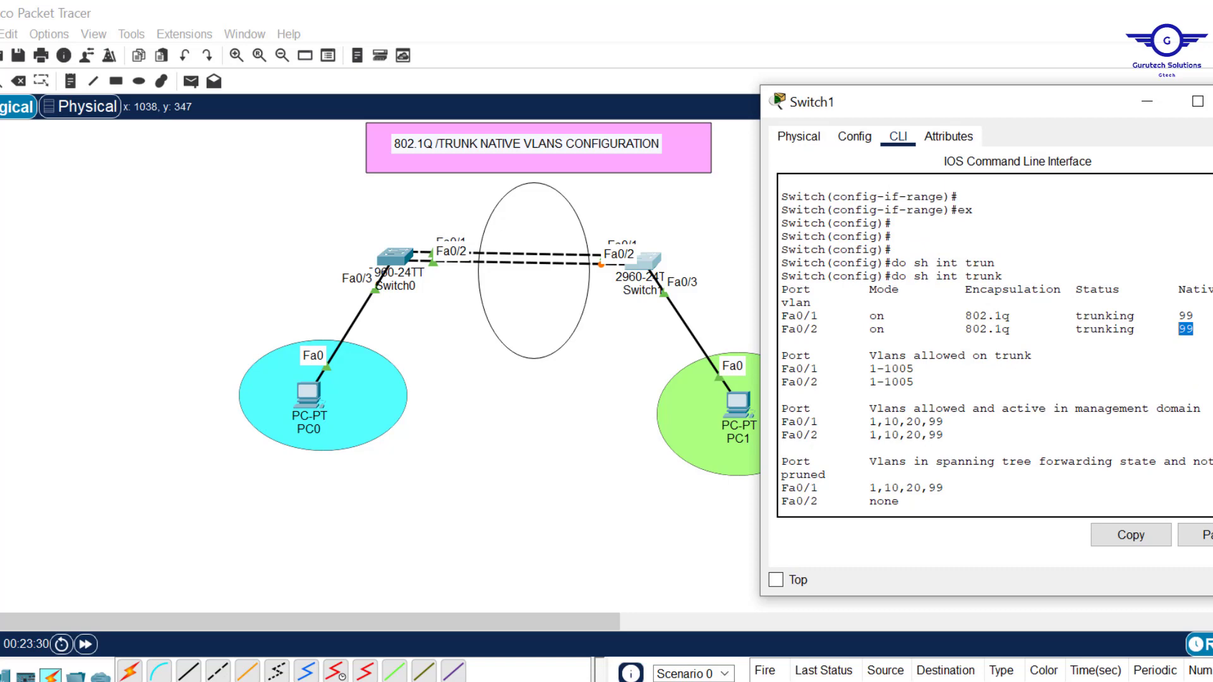
pyautogui.scroll(1, 995, 345)
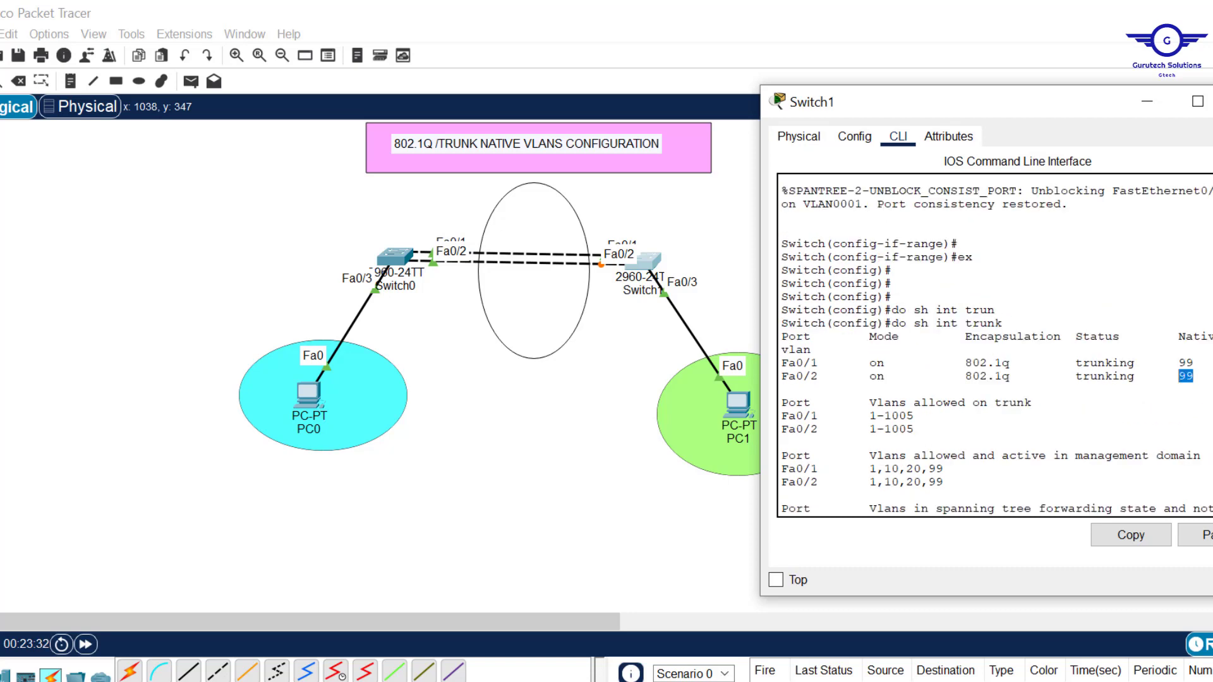
pyautogui.scroll(-1, 995, 345)
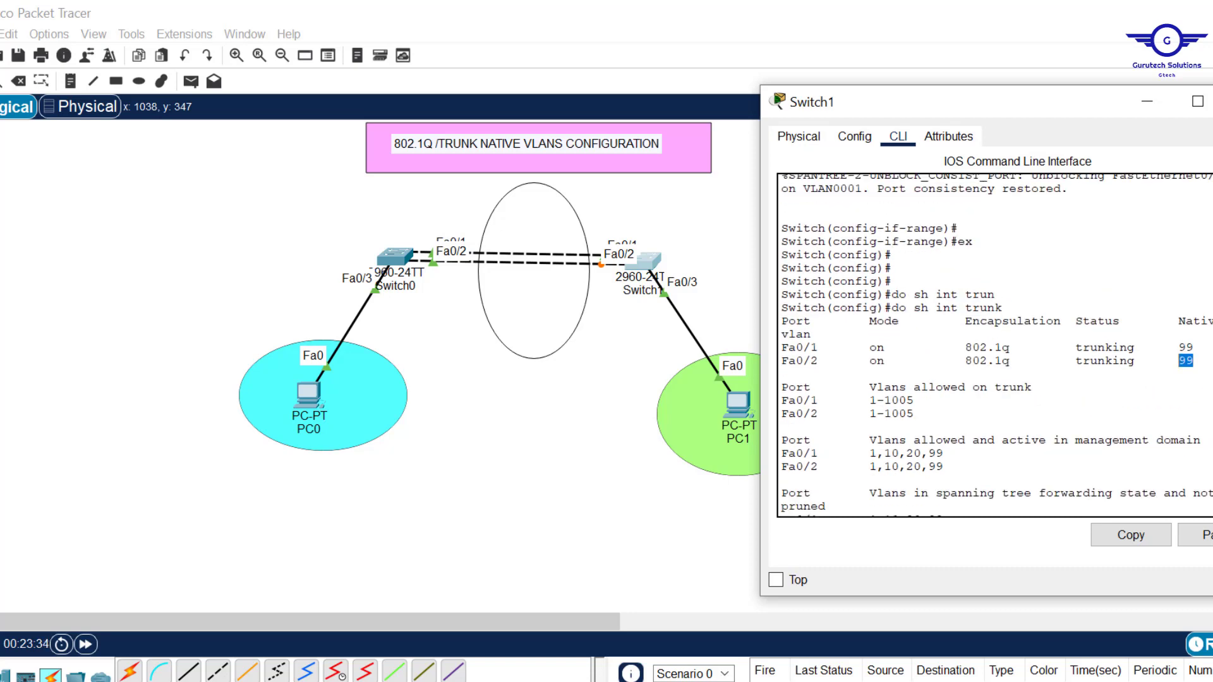
pyautogui.scroll(6, 995, 345)
pyautogui.scroll(-7, 996, 345)
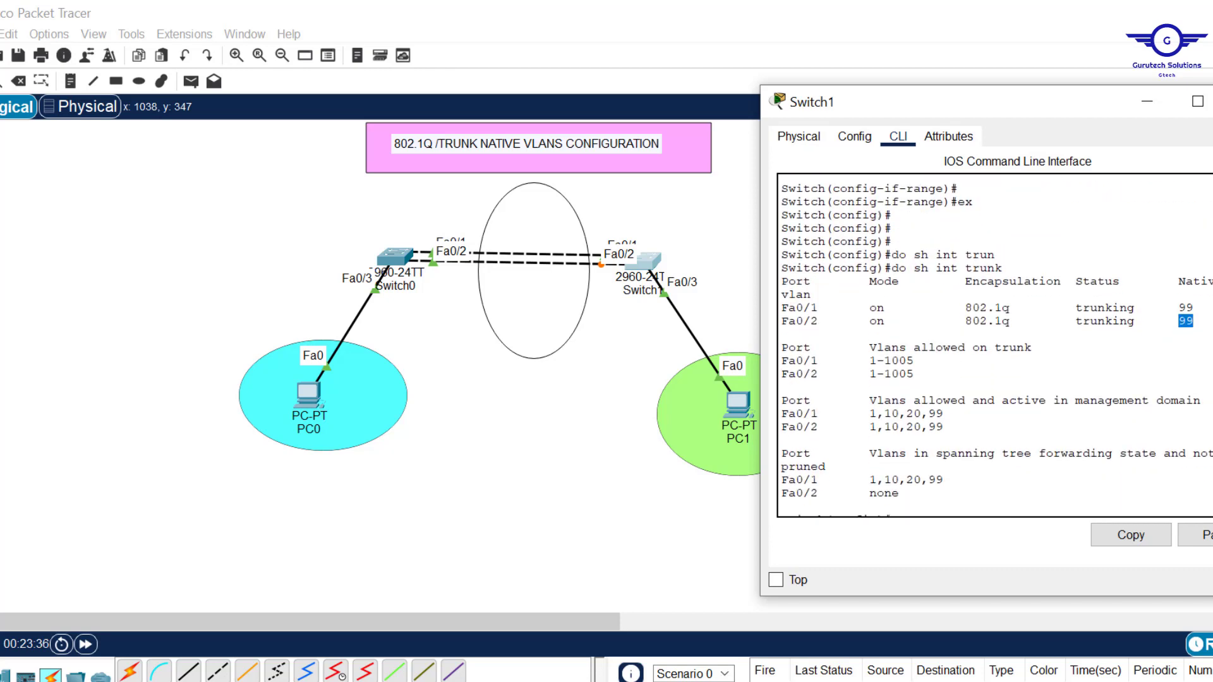
pyautogui.hotkey('alt', 'Tab')
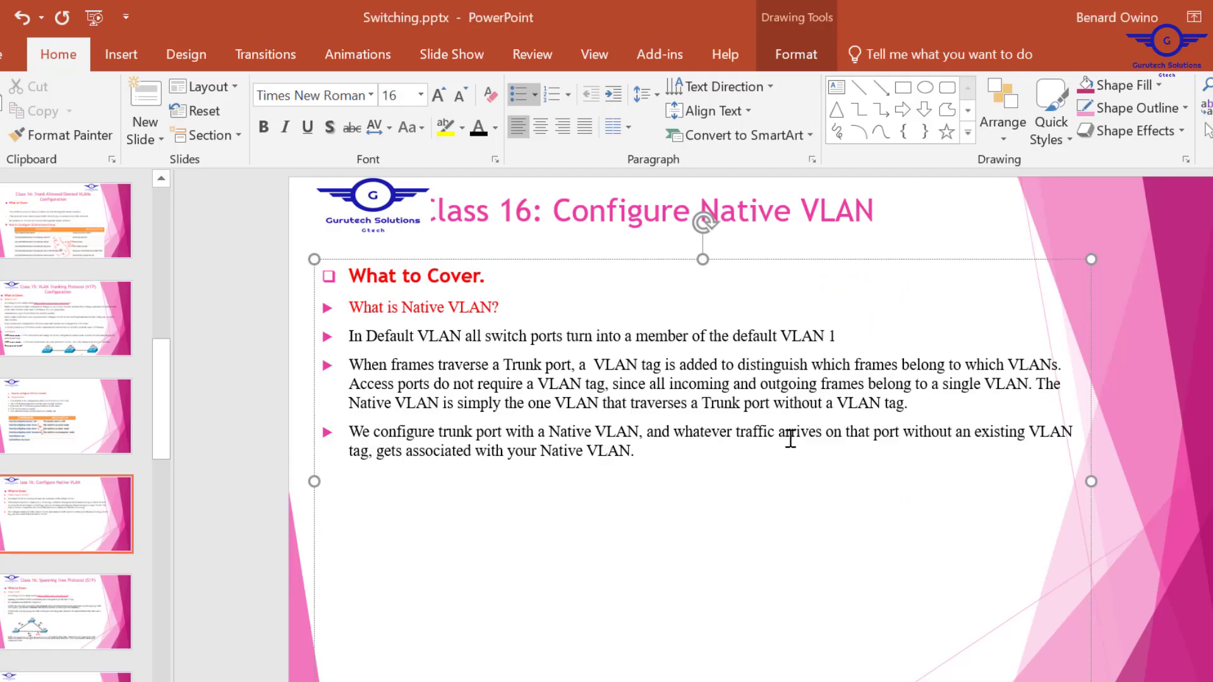
pyautogui.hotkey('alt', 'Tab')
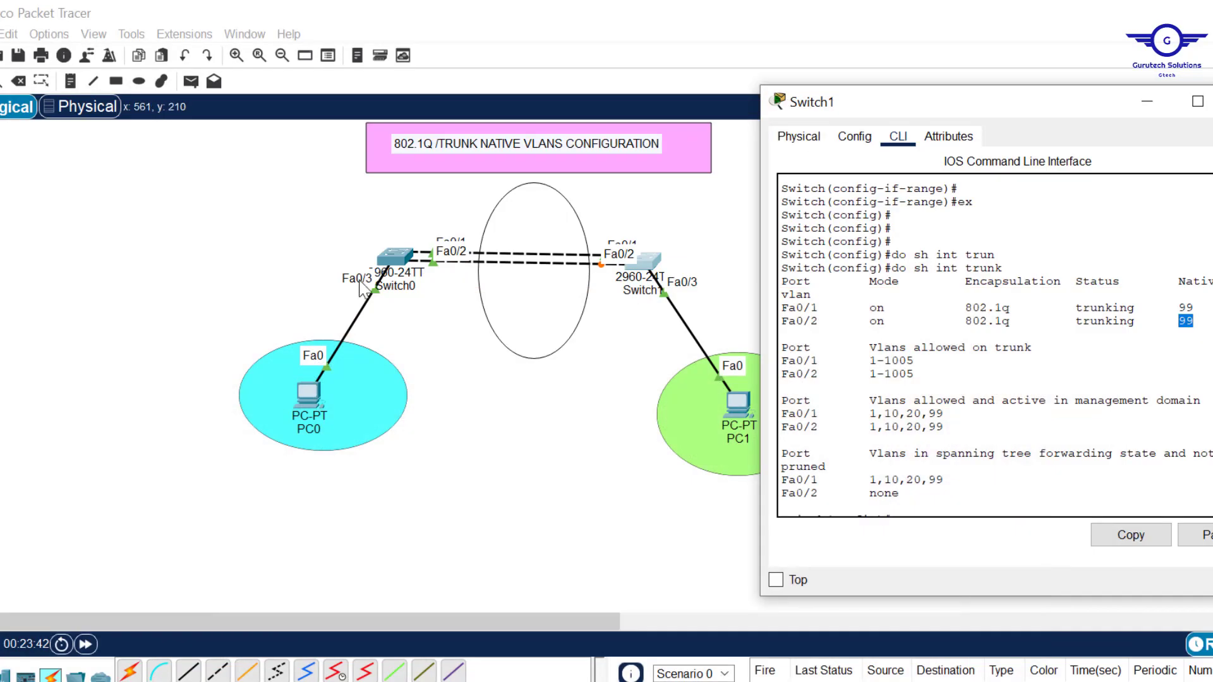
# - Open Switch0's command line and bring up a fresh global configuration prompt
pyautogui.click(390, 259)
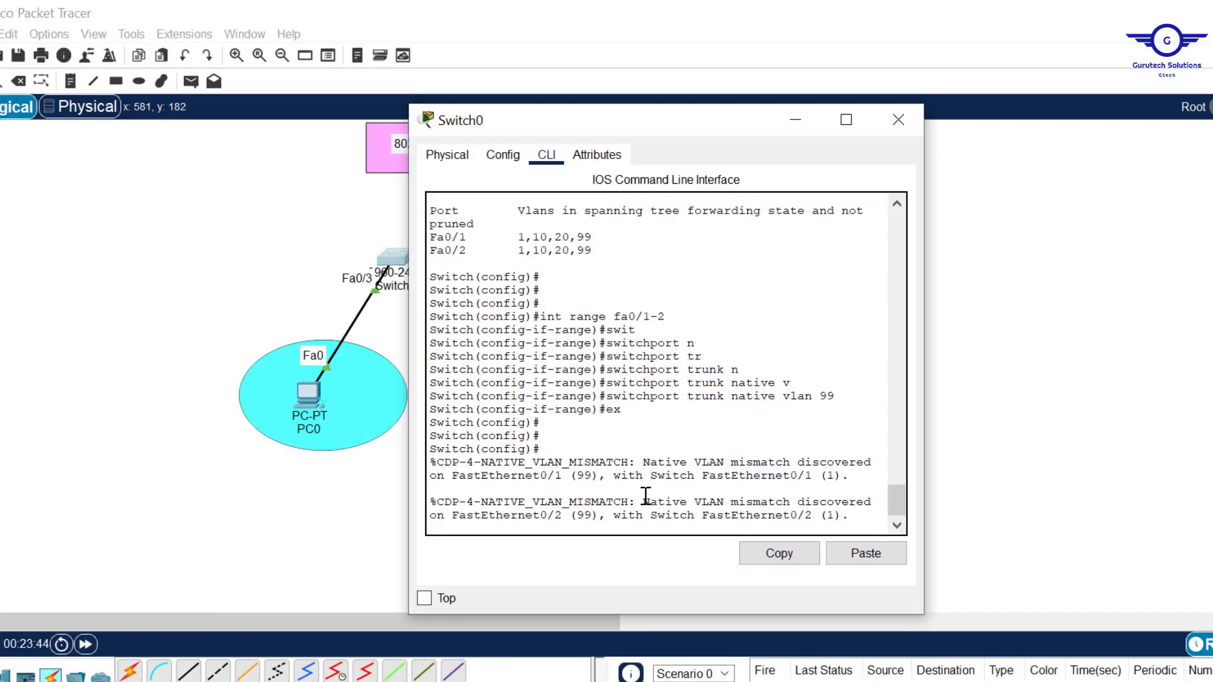
pyautogui.press('Return')
pyautogui.press('Return')
pyautogui.press('Return')
pyautogui.press('Return')
# - Try to display Switch0's trunk interfaces with do ssh int trunk
pyautogui.write('do')
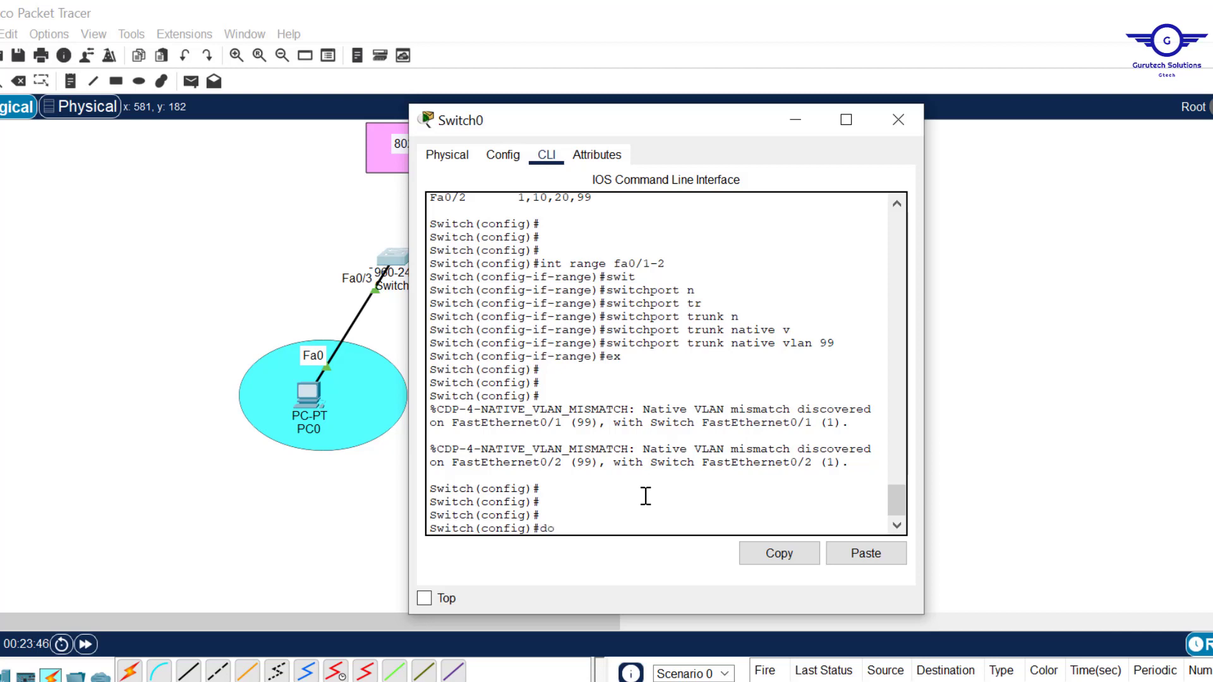
pyautogui.write(' ssh int trunk')
pyautogui.press('Return')
pyautogui.press('Return')
pyautogui.press('Return')
pyautogui.press('Return')
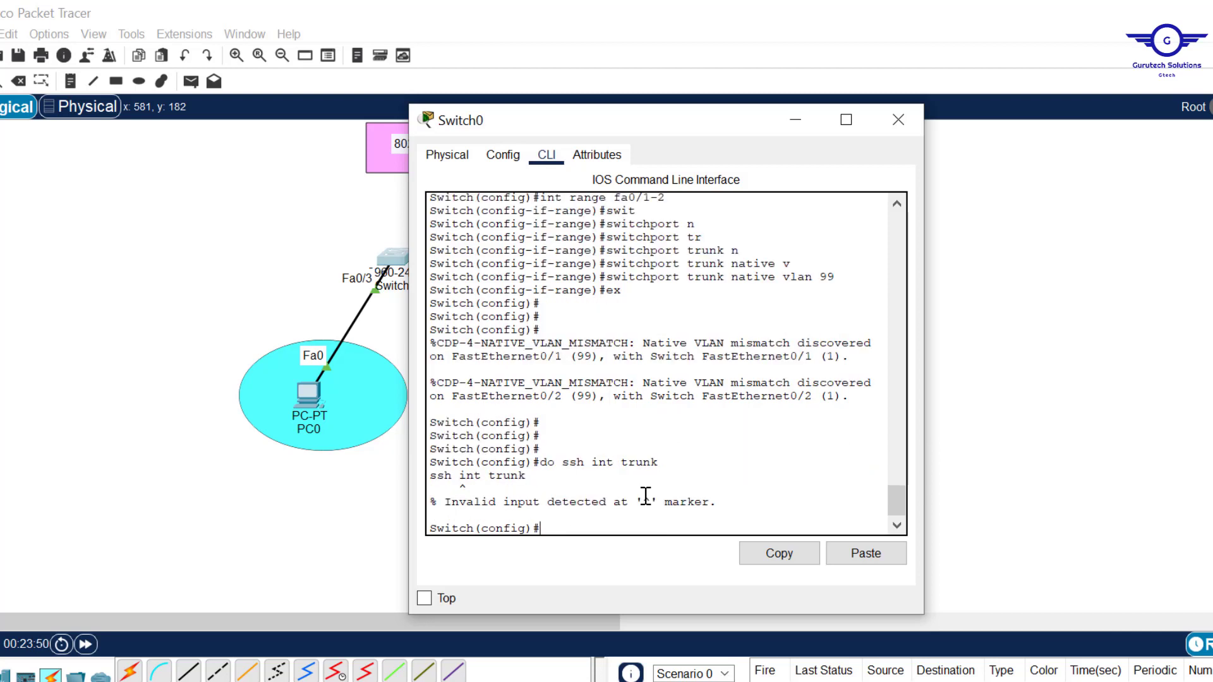
# - Correct the recalled command to do sh int trunk, run it on Switch0 and check the native VLAN of its trunk ports
pyautogui.press('Up')
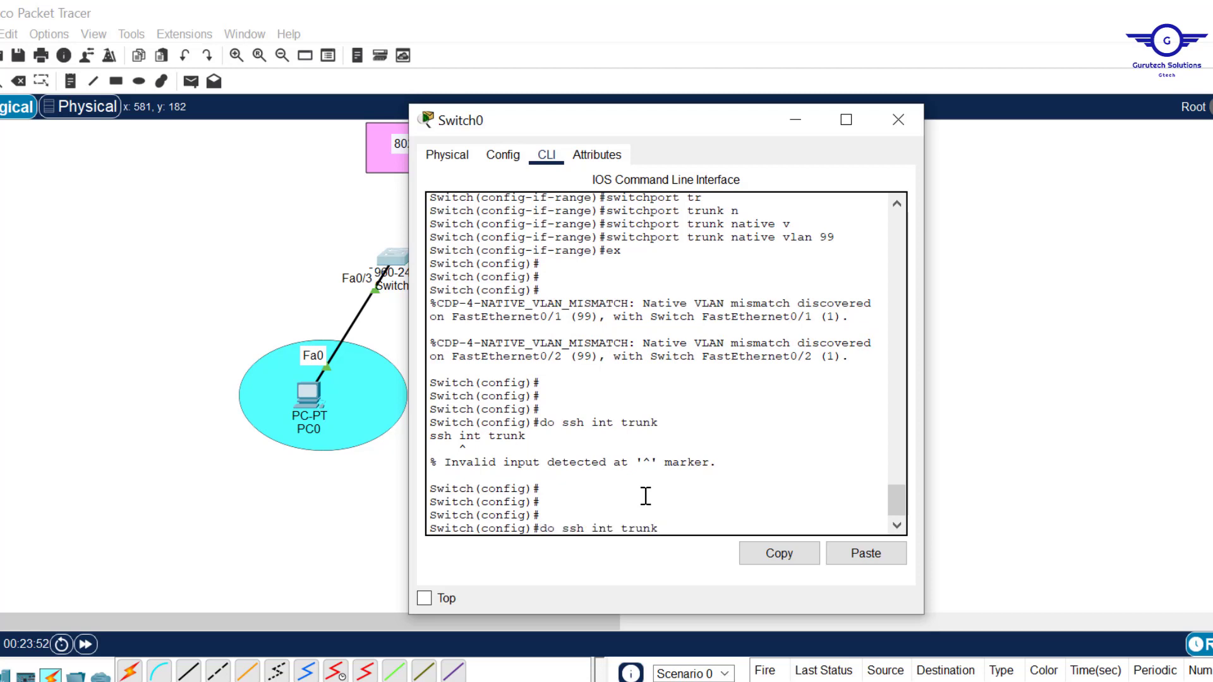
pyautogui.press('Left')
pyautogui.press('Left')
pyautogui.press('Left')
pyautogui.press('Left')
pyautogui.press('Left')
pyautogui.press('Left')
pyautogui.press('Left')
pyautogui.press('Left')
pyautogui.press('Left')
pyautogui.press('Left')
pyautogui.press('BackSpace')
pyautogui.press('Return')
pyautogui.press('Return')
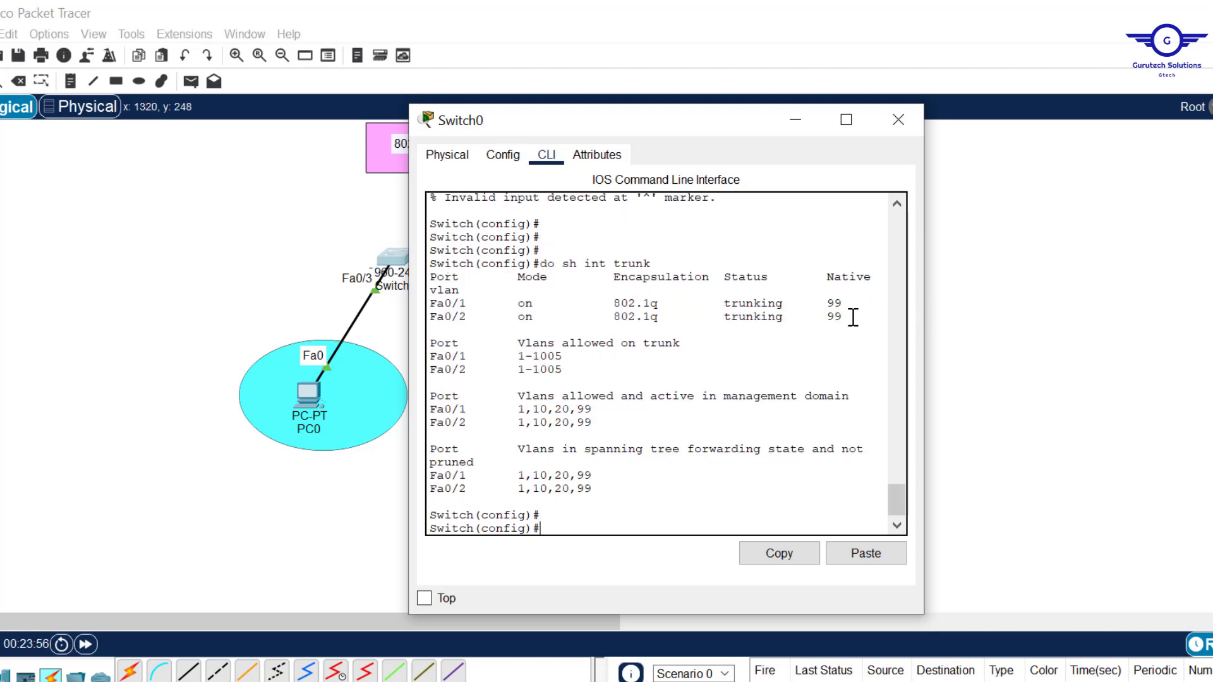
pyautogui.doubleClick(834, 304)
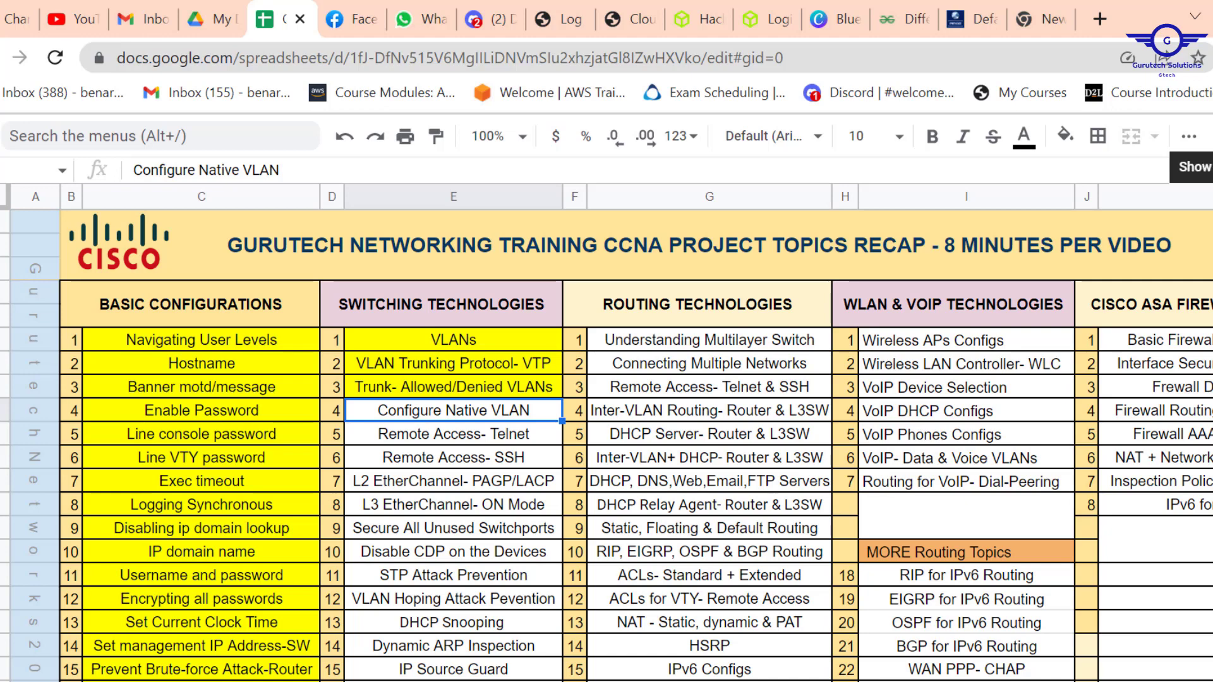
# - In the Google Sheets training benchmark, show the full menus and fill the Configure Native VLAN cell with yellow
pyautogui.click(1187, 177)
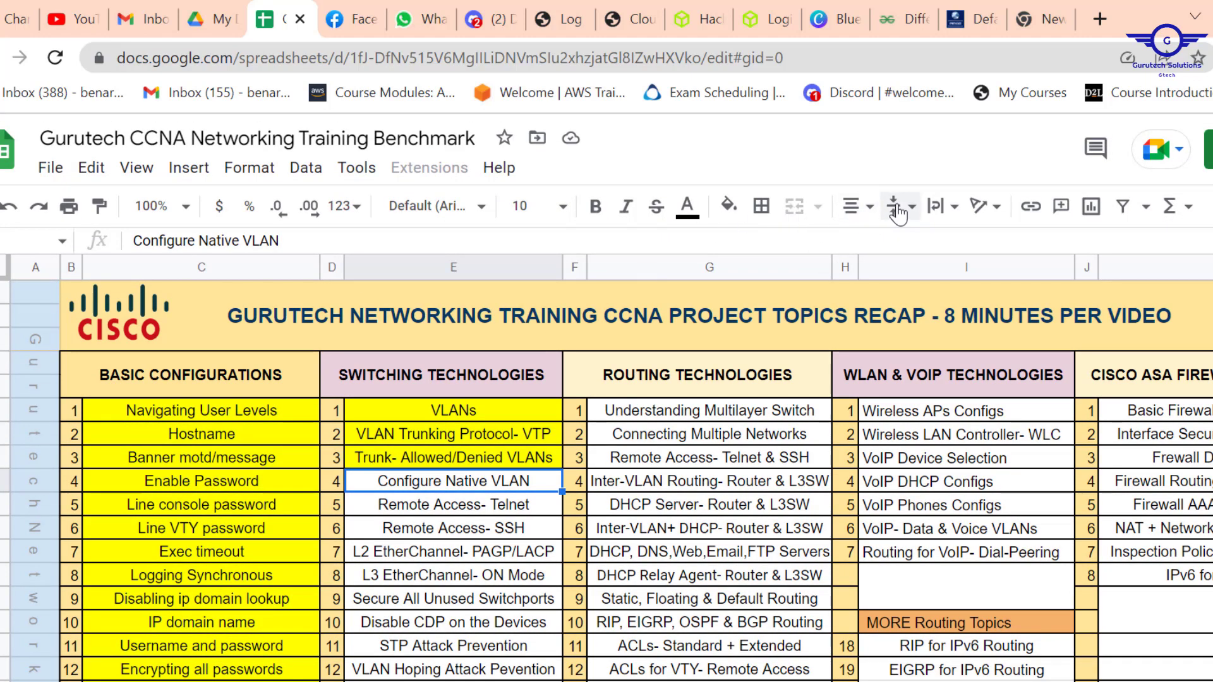
pyautogui.click(730, 206)
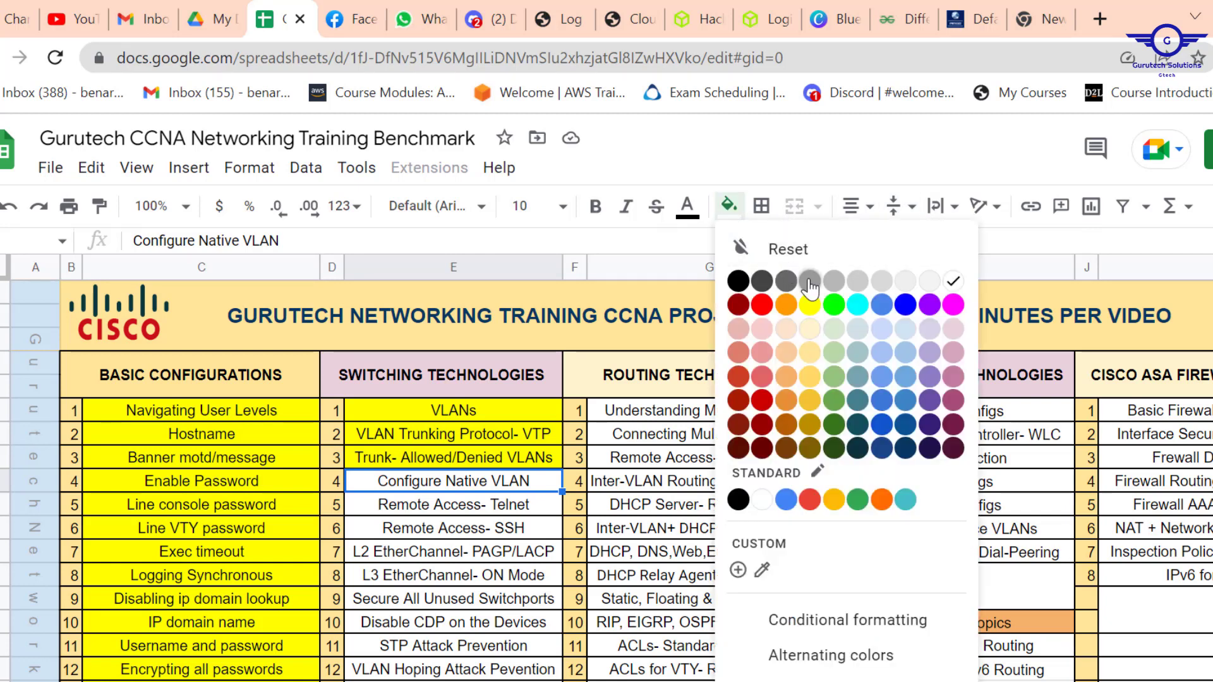
pyautogui.click(809, 306)
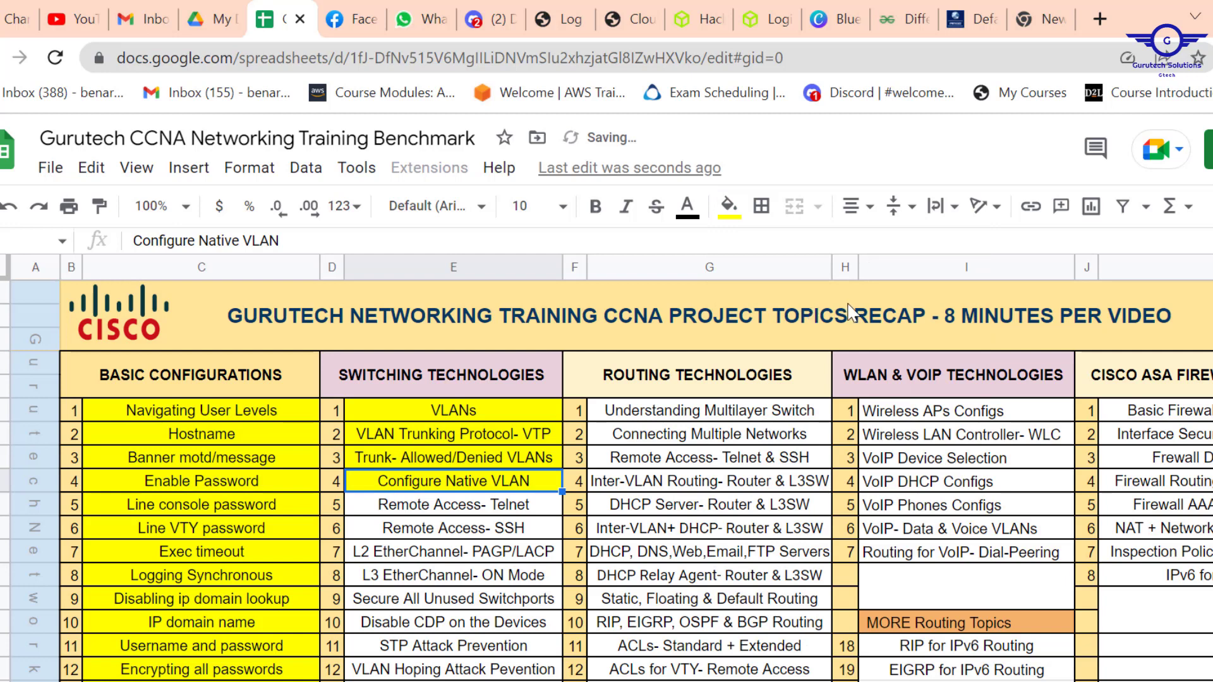
# - Open the sheet's title cell for editing and highlight the word RECAP
pyautogui.click(794, 317)
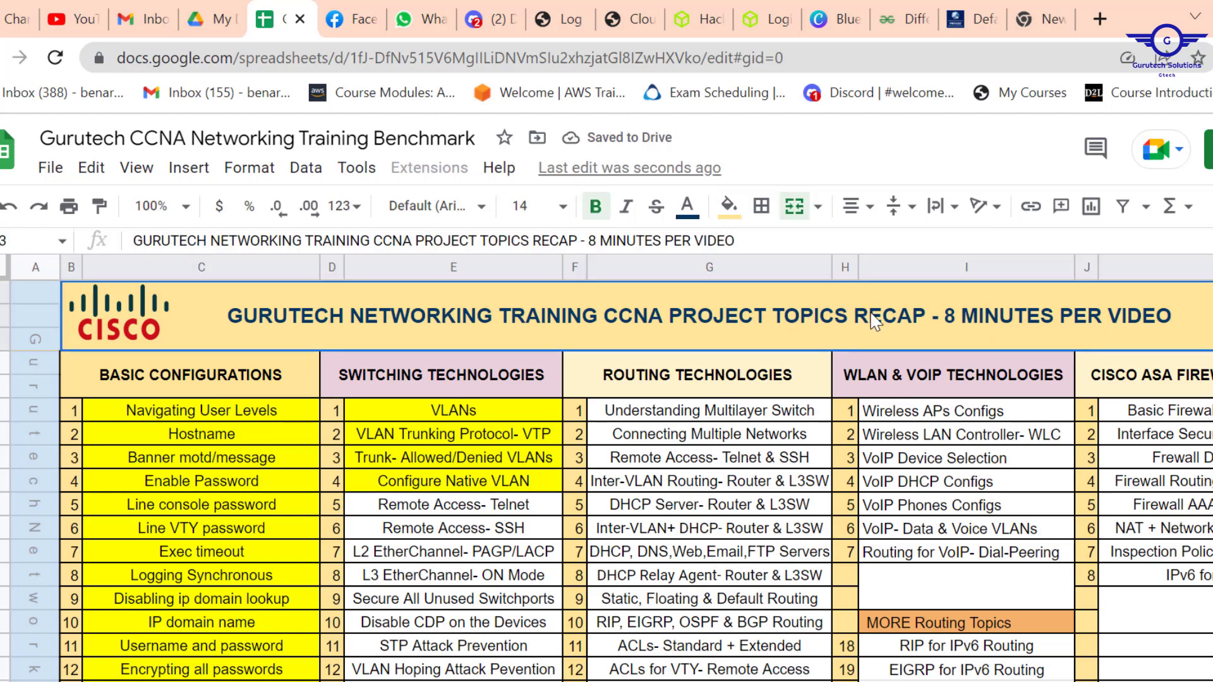
pyautogui.doubleClick(869, 326)
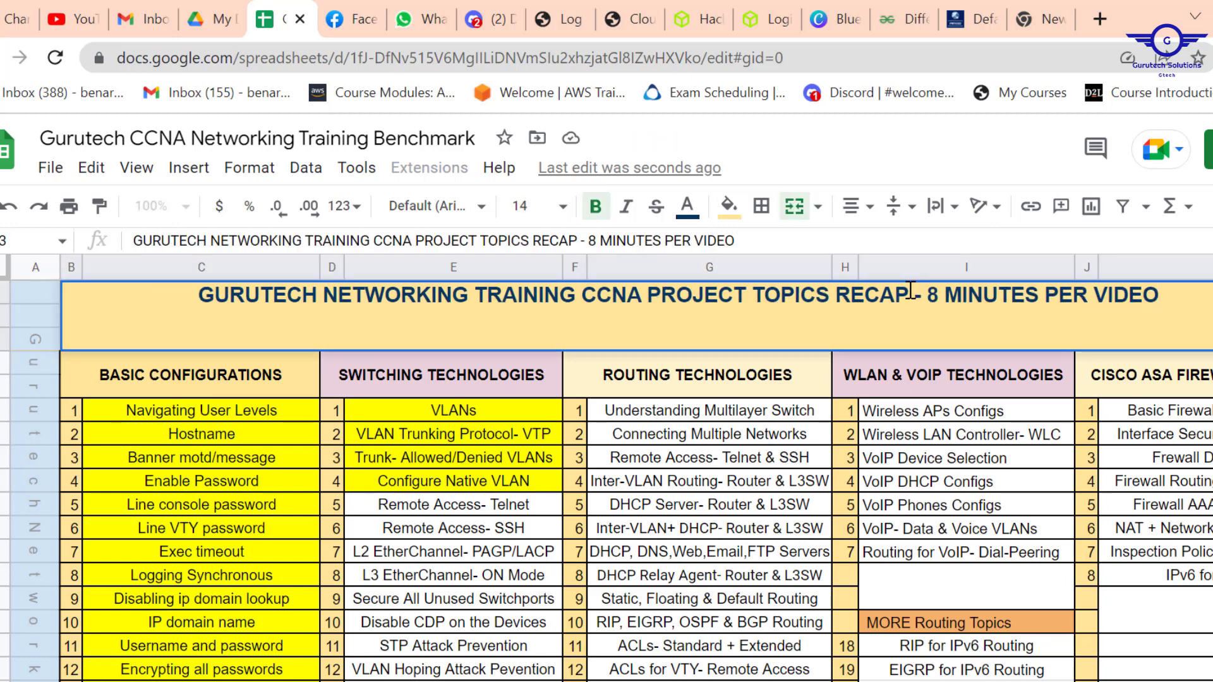
pyautogui.moveTo(908, 295); pyautogui.dragTo(843, 297)
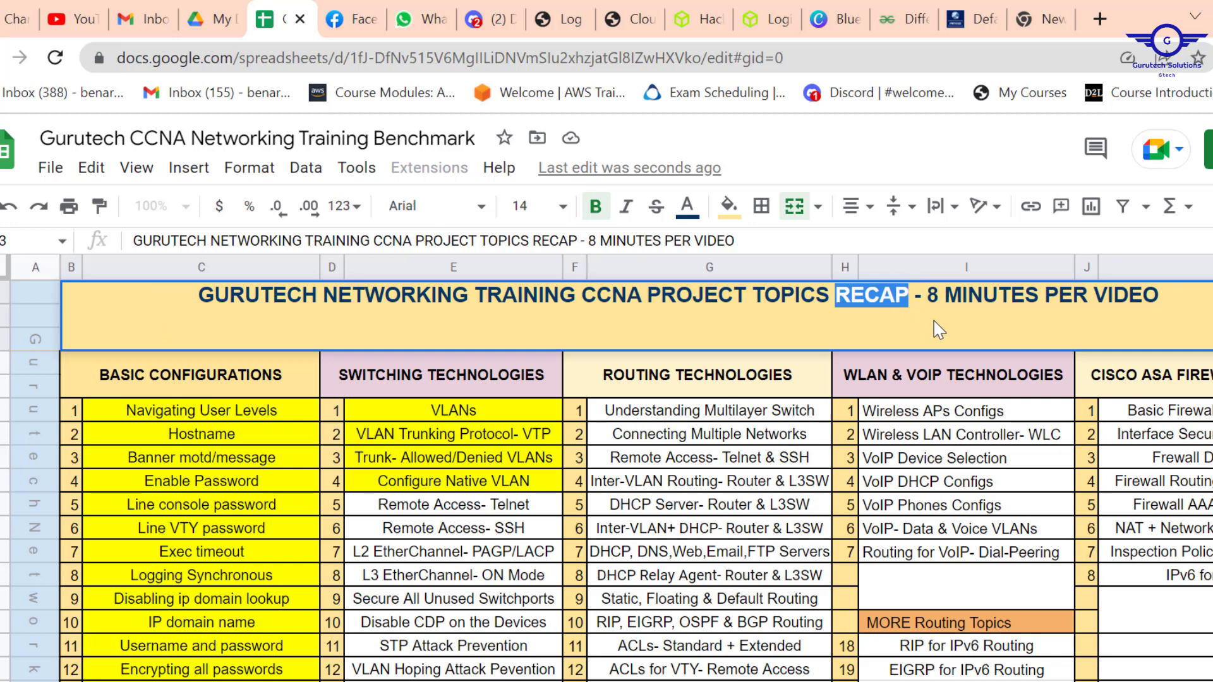
# - Switch back to Packet Tracer and close Switch0's window
pyautogui.click(897, 158)
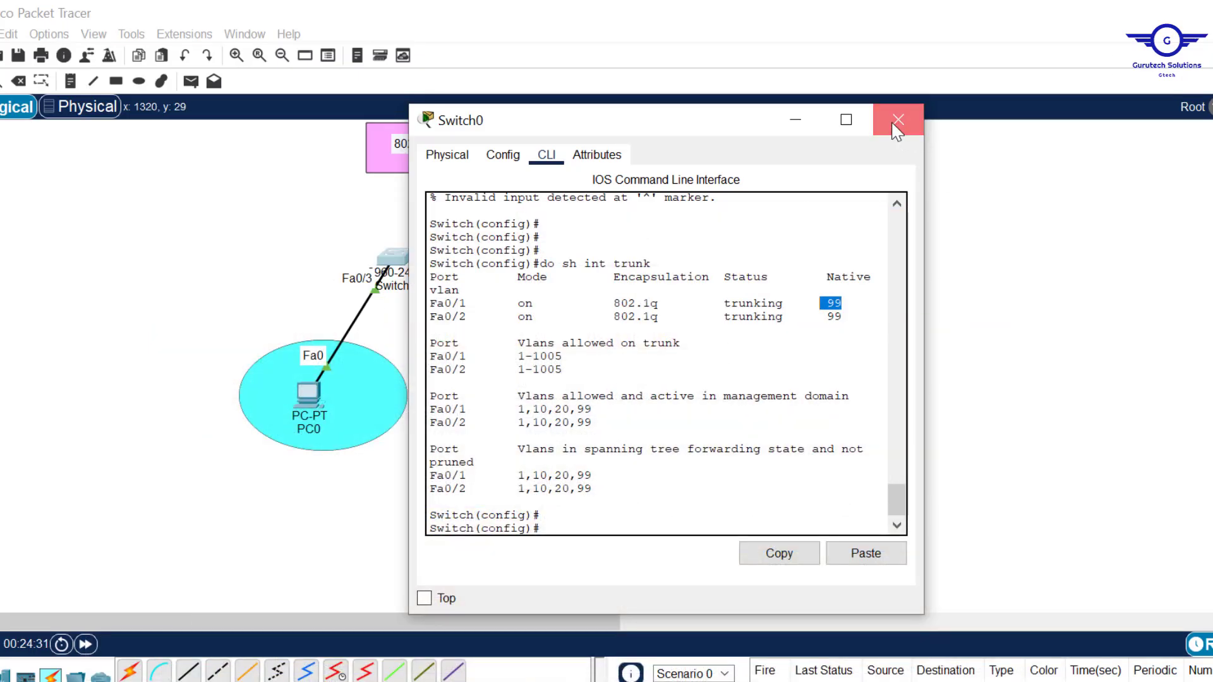
pyautogui.click(899, 119)
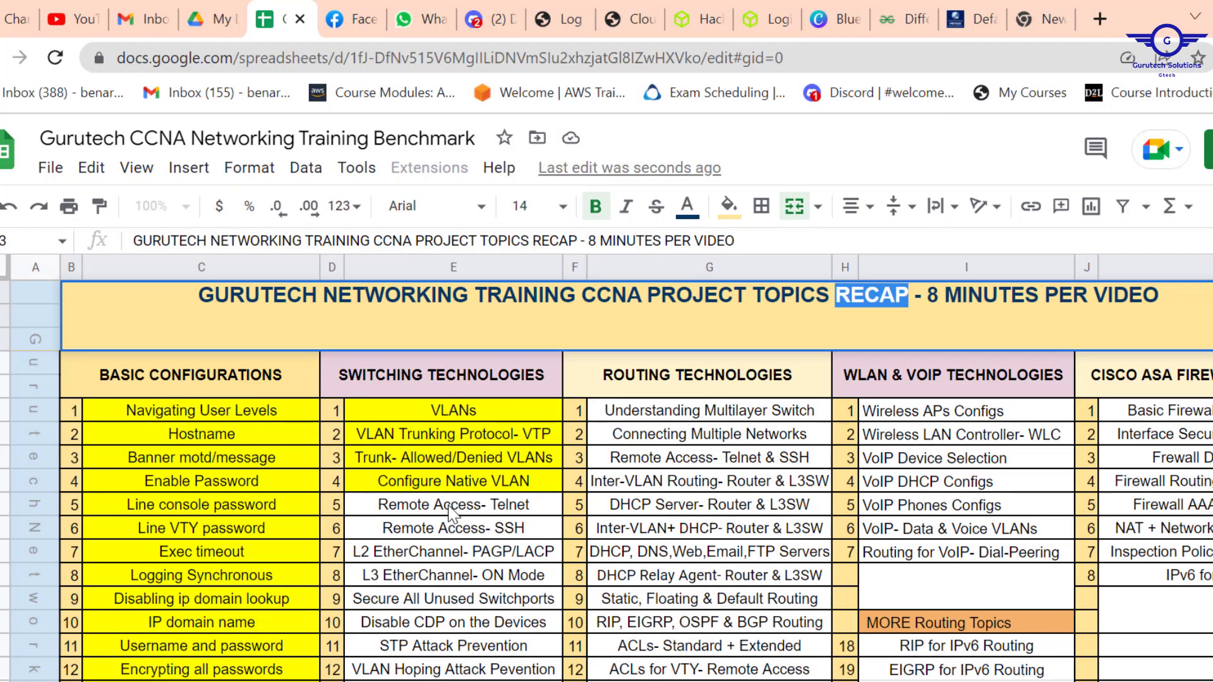
# - Review the remaining topics in the Google Sheets list, from Remote Access- Telnet through Secure All Unused Switchports to IPv6 for Firewall
pyautogui.click(451, 513)
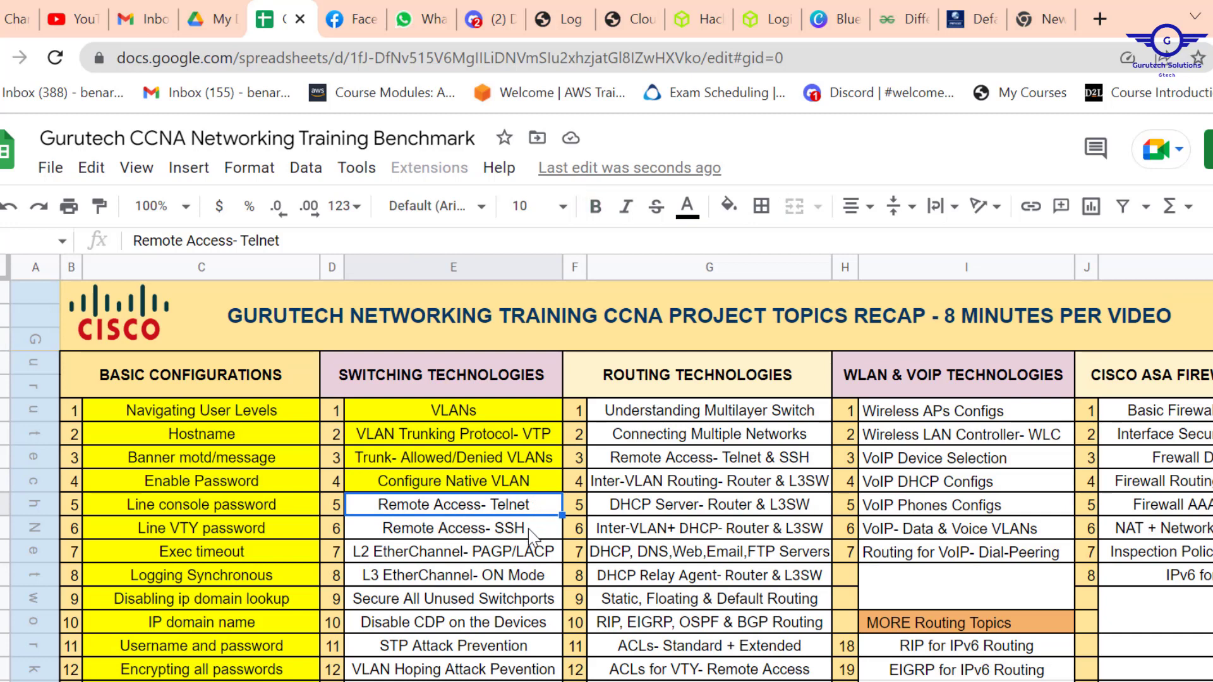
pyautogui.click(507, 535)
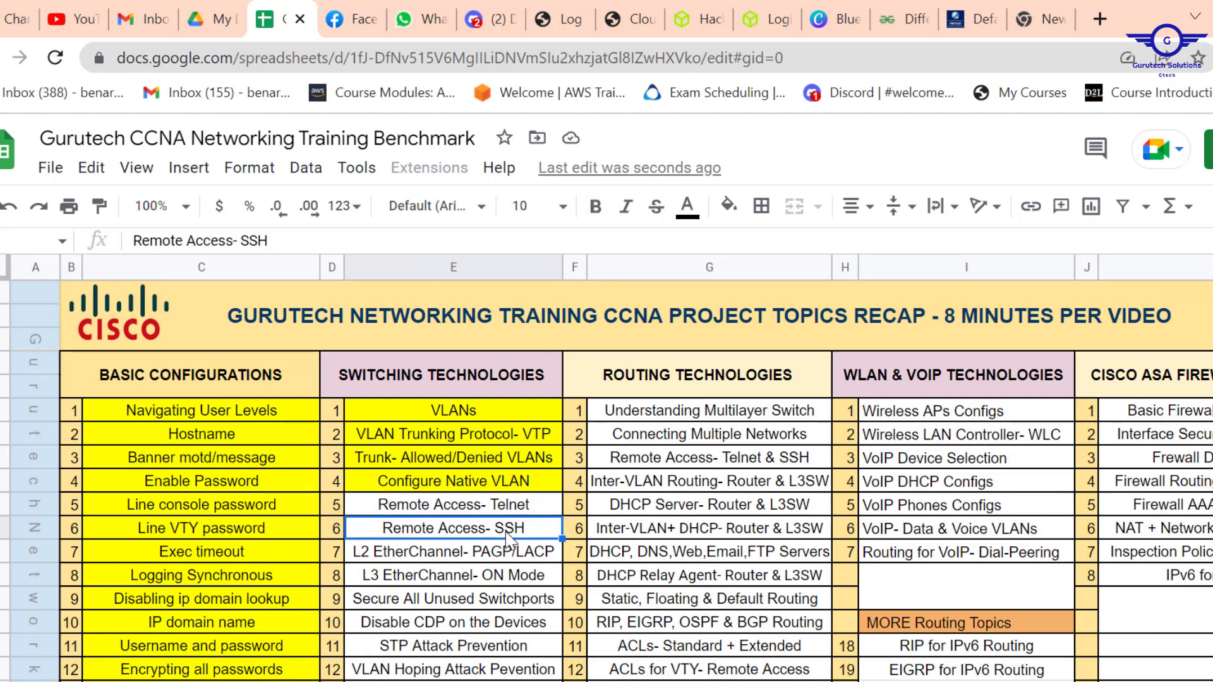
pyautogui.click(458, 554)
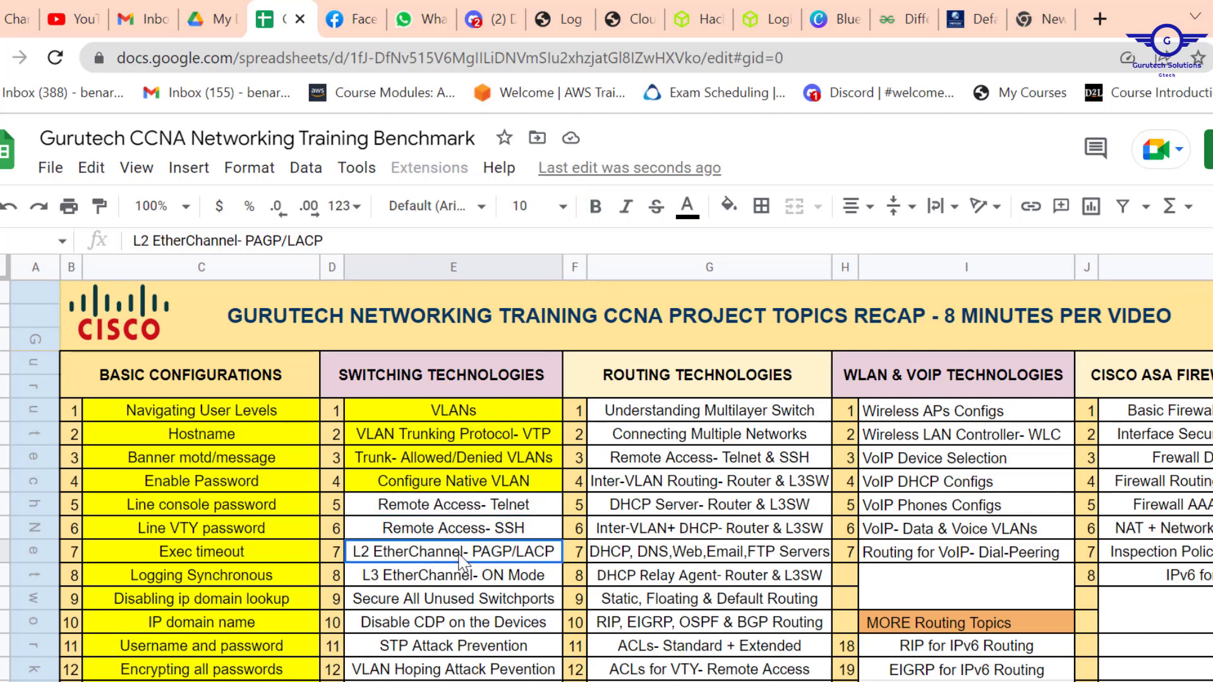
pyautogui.click(439, 605)
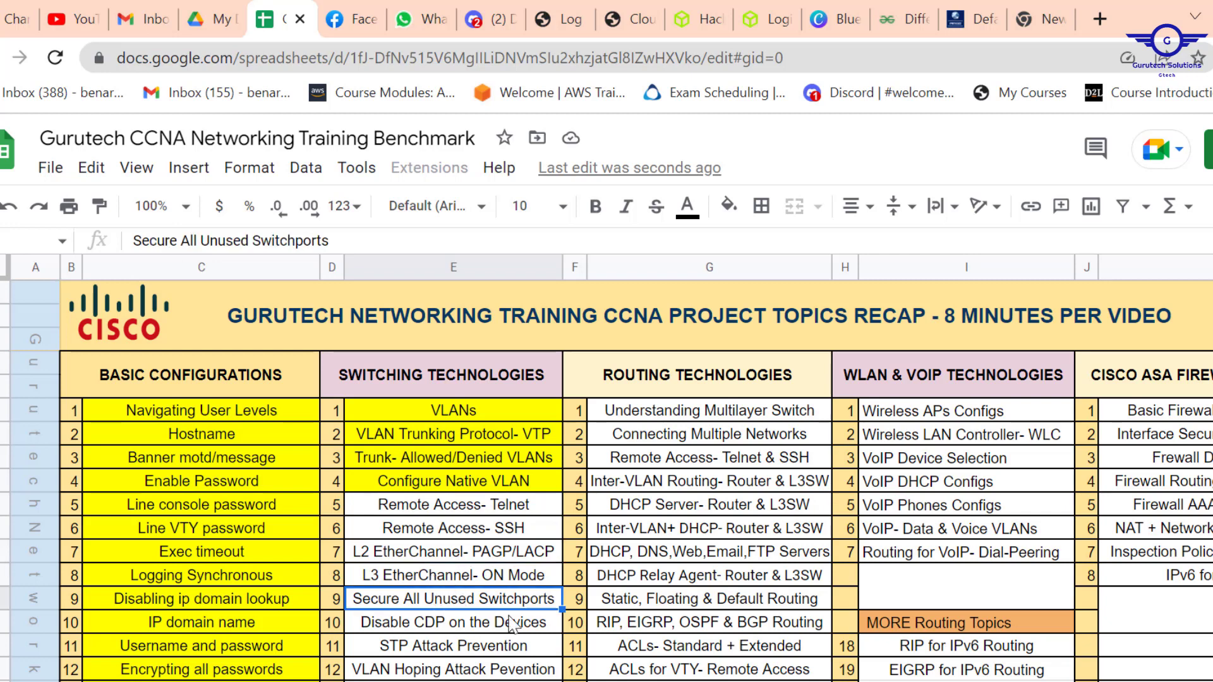
pyautogui.click(1180, 576)
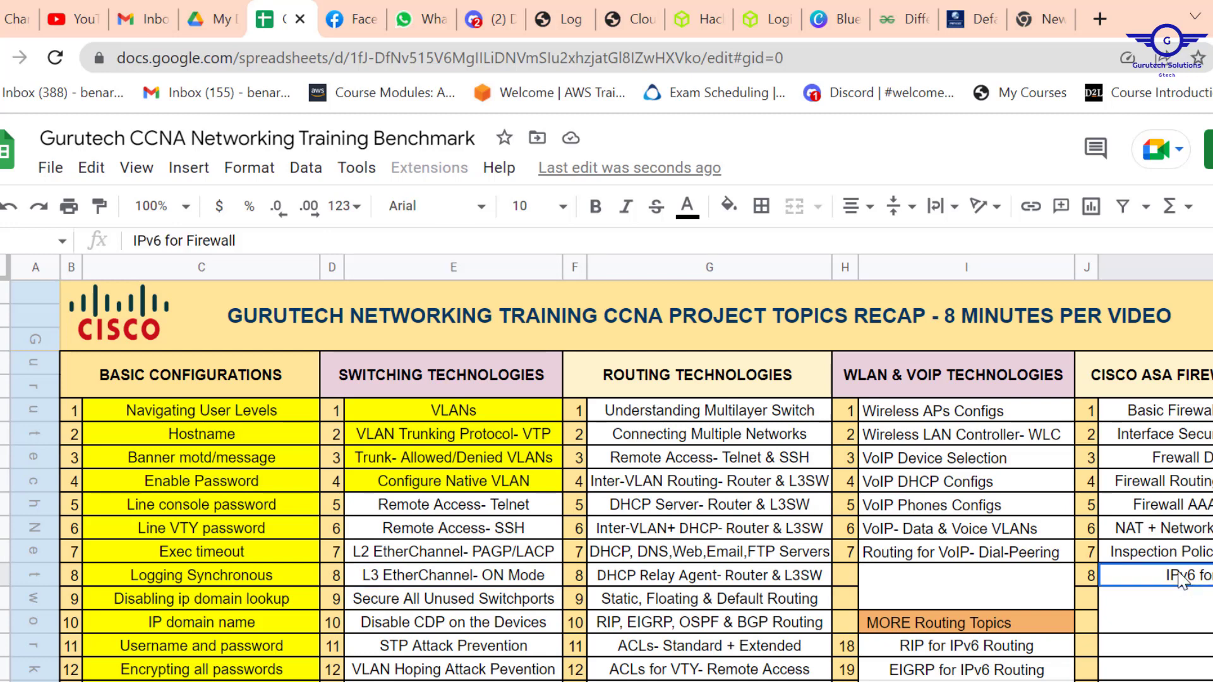